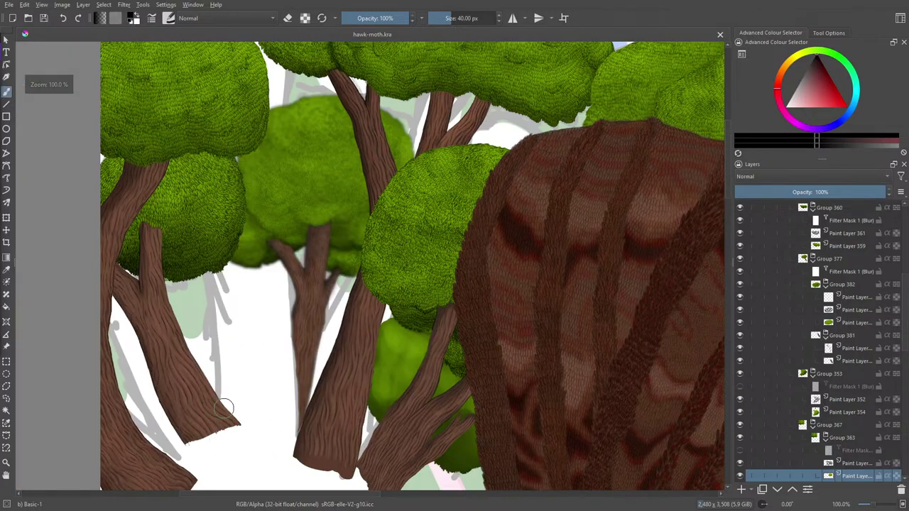
scroll(239, 305, "down", 1)
scroll(250, 383, "up", 1)
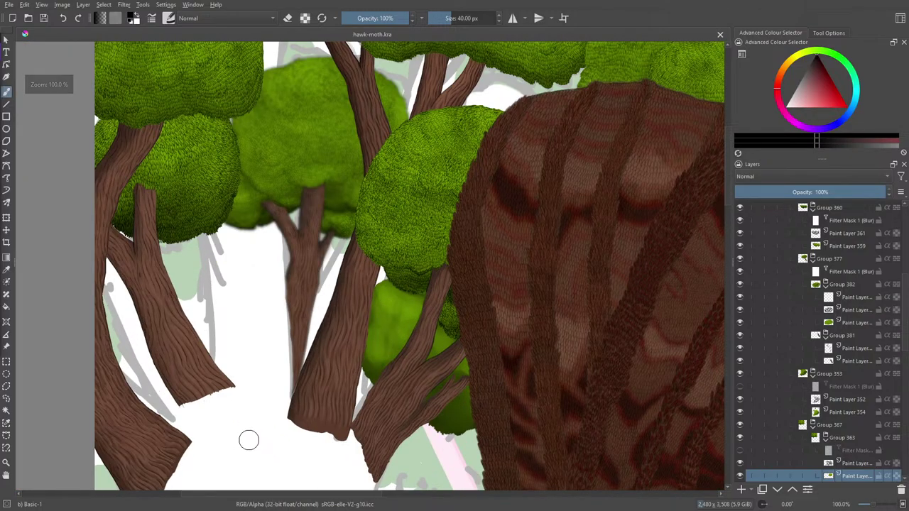
scroll(254, 260, "down", 2)
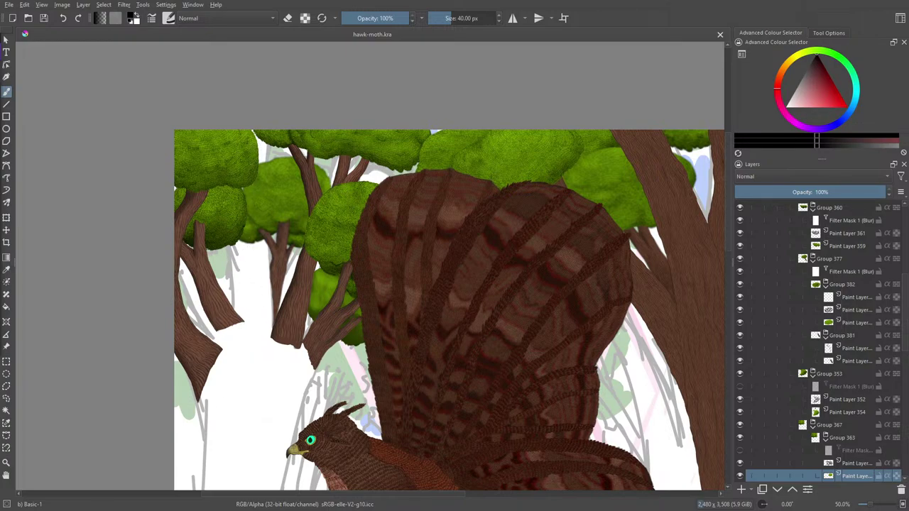
scroll(296, 247, "up", 2)
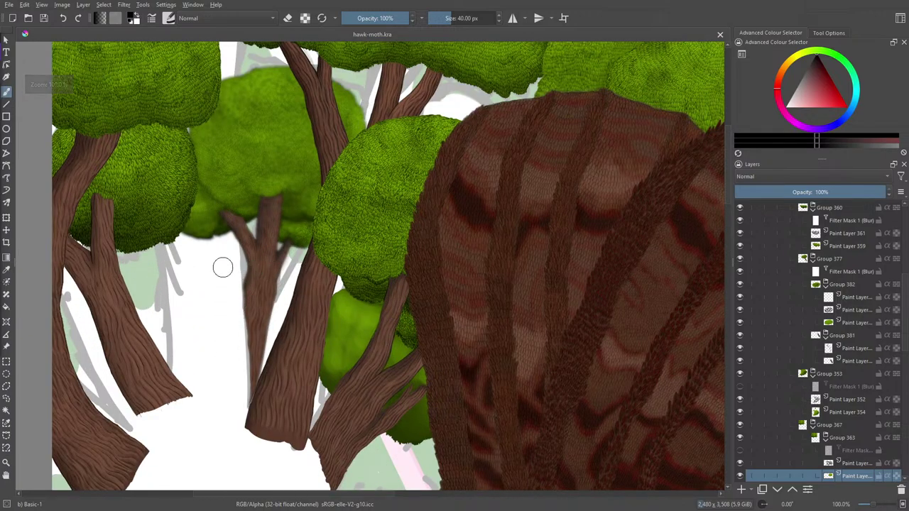
scroll(222, 266, "down", 1)
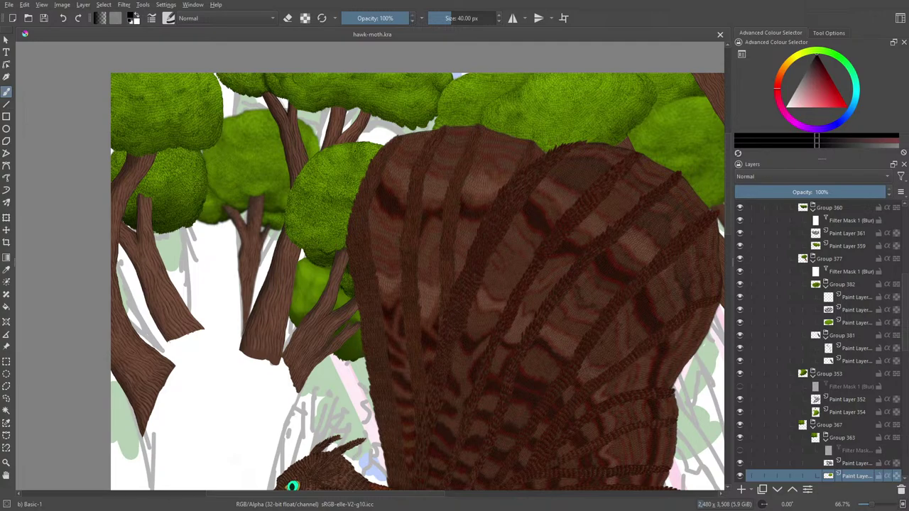
Try the Ink-3 Gpen brush preset.
left_click(169, 18)
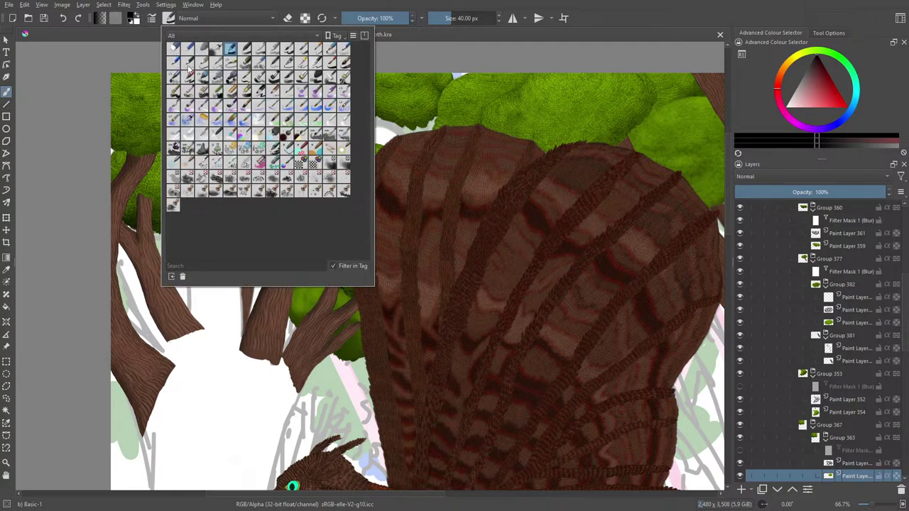
mouse_move(189, 67)
left_click(302, 62)
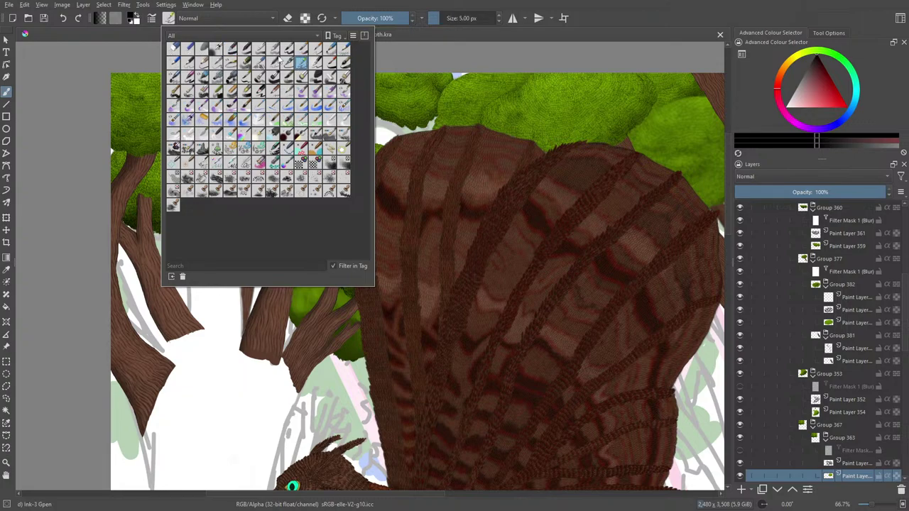
right_click(106, 118)
right_click(106, 118)
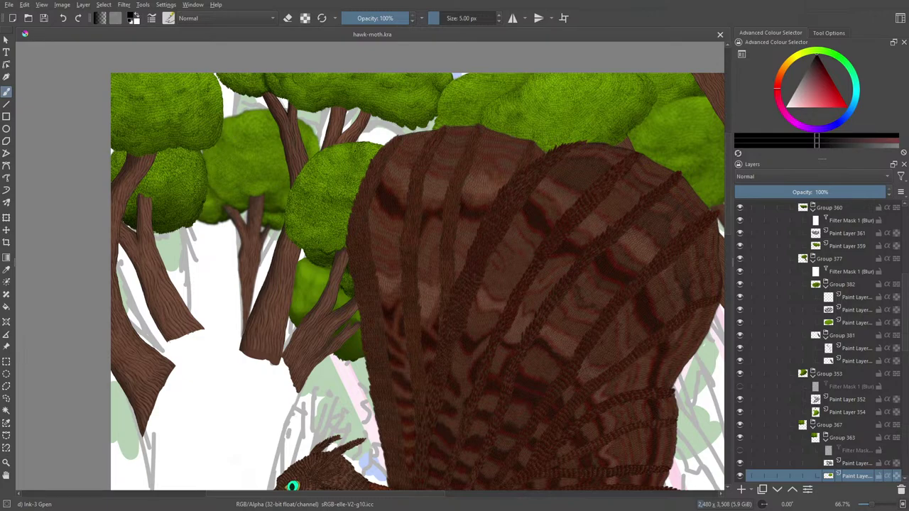
Choose the Pencil-2 brush preset.
left_click(169, 18)
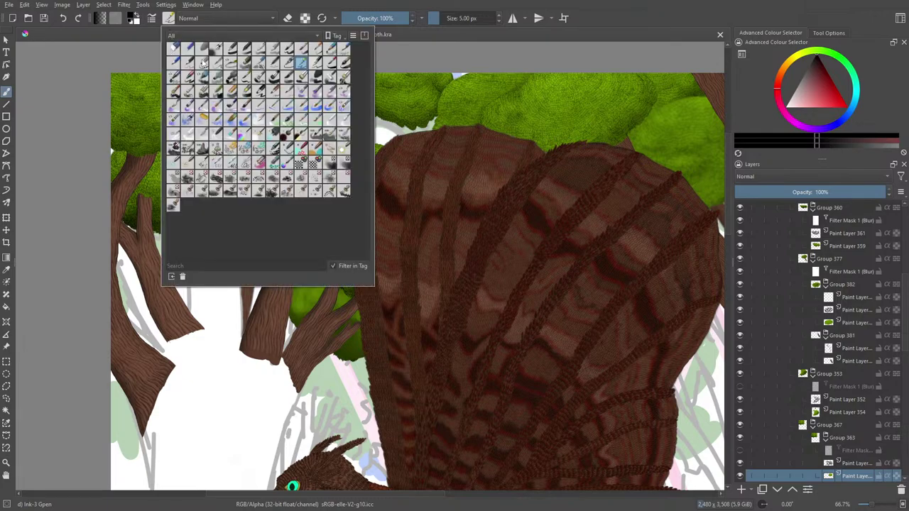
left_click(188, 62)
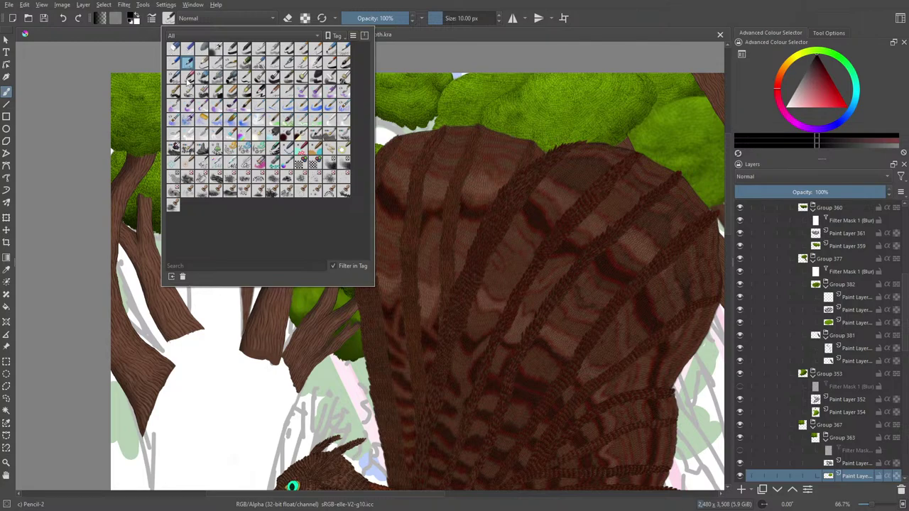
right_click(116, 249)
right_click(115, 249)
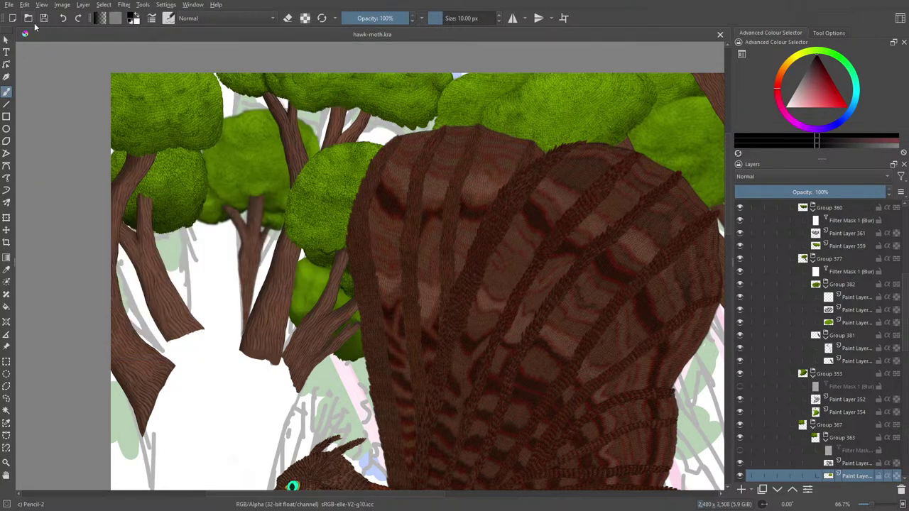
Set the pencil brush size to 3.65 px for thin outlines.
left_click_drag(353, 495, 291, 505)
left_click_drag(870, 505, 873, 505)
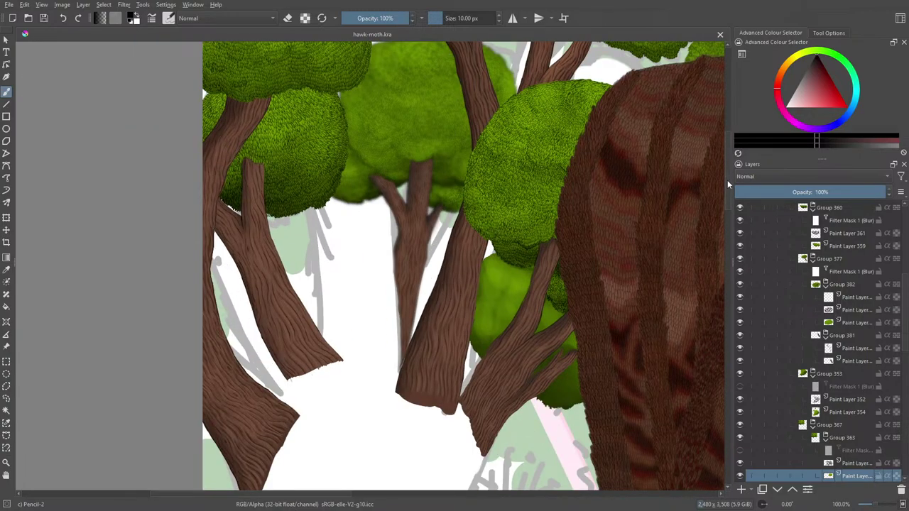
scroll(727, 172, "up", 2)
scroll(727, 172, "up", 1)
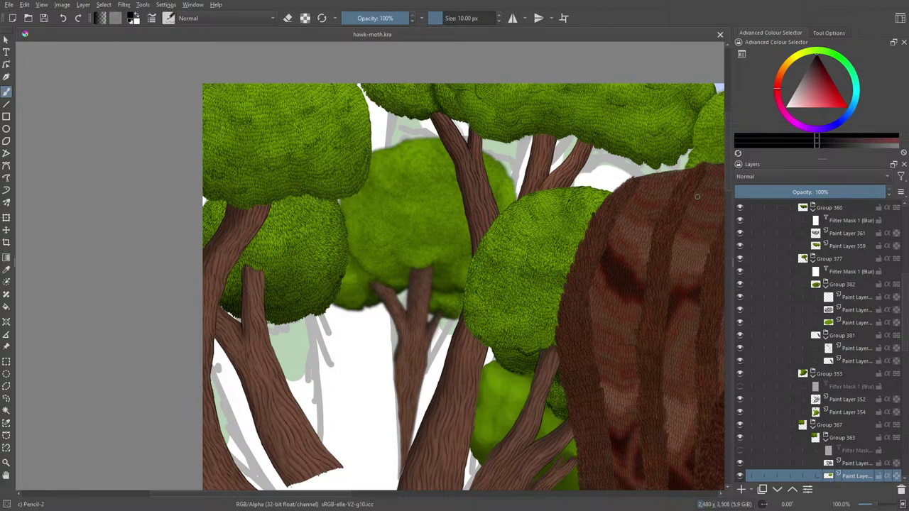
scroll(732, 167, "down", 2)
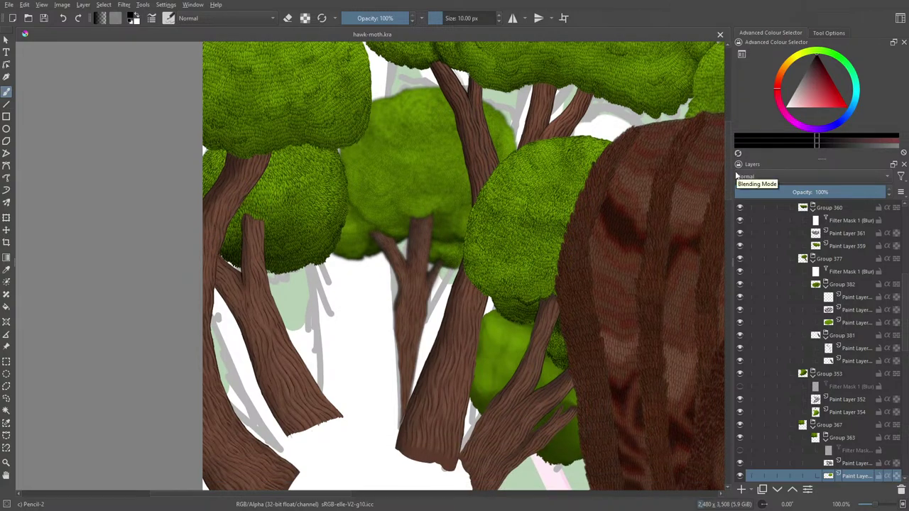
left_click(436, 18)
left_click_drag(436, 18, 435, 17)
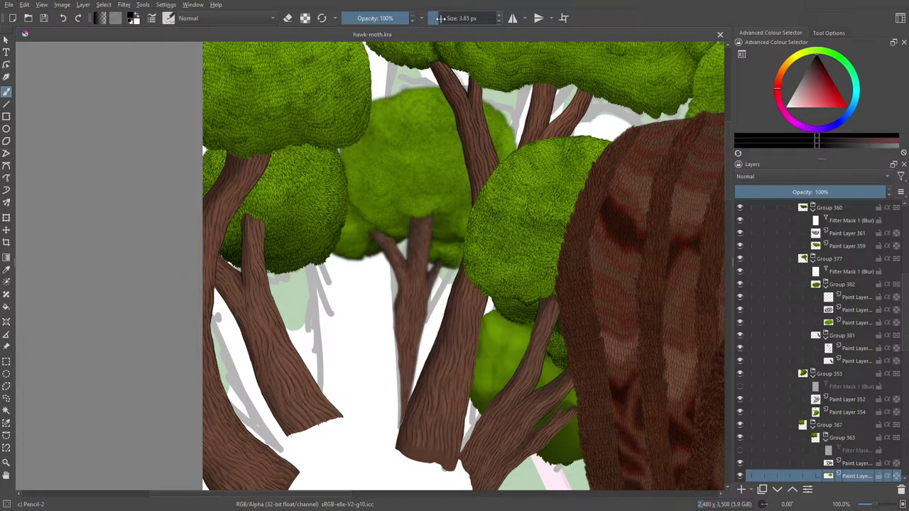
right_click(264, 359)
right_click(264, 359)
Hide and reshow Group 367 to identify its tree, and collapse the group in the layer stack.
left_click(740, 425)
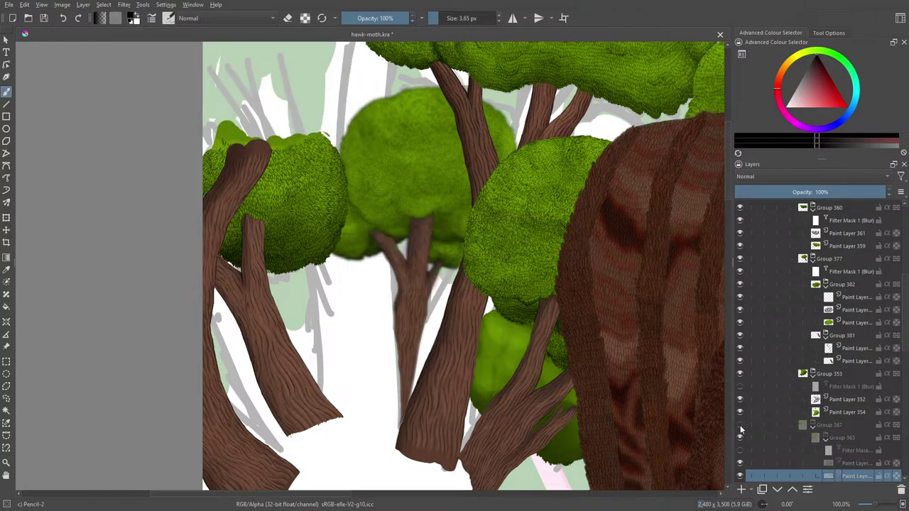
left_click(740, 428)
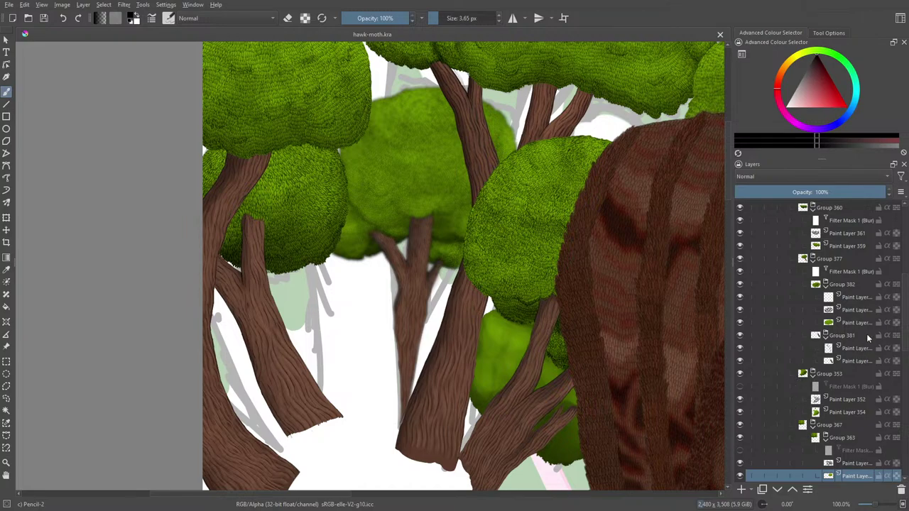
left_click_drag(904, 323, 904, 363)
left_click(812, 277)
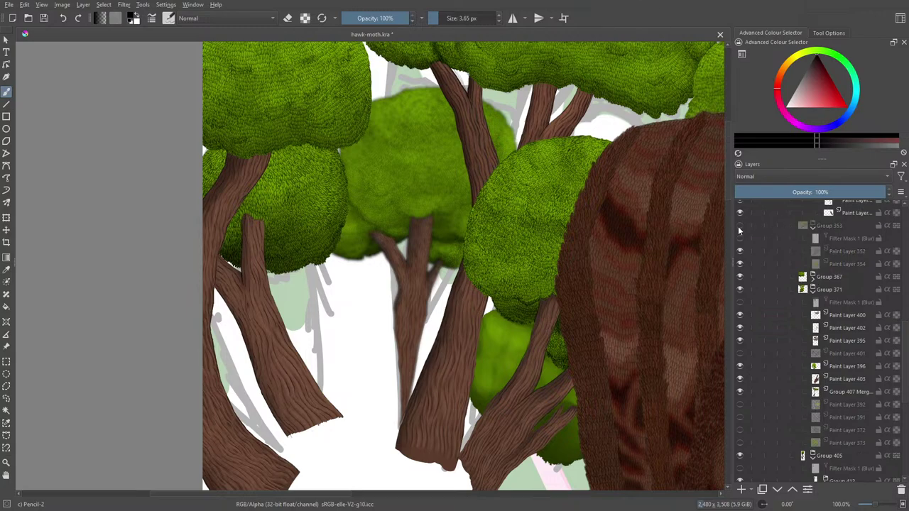
Collapse Group 371 and toggle its visibility to identify which tree it contains.
mouse_move(767, 265)
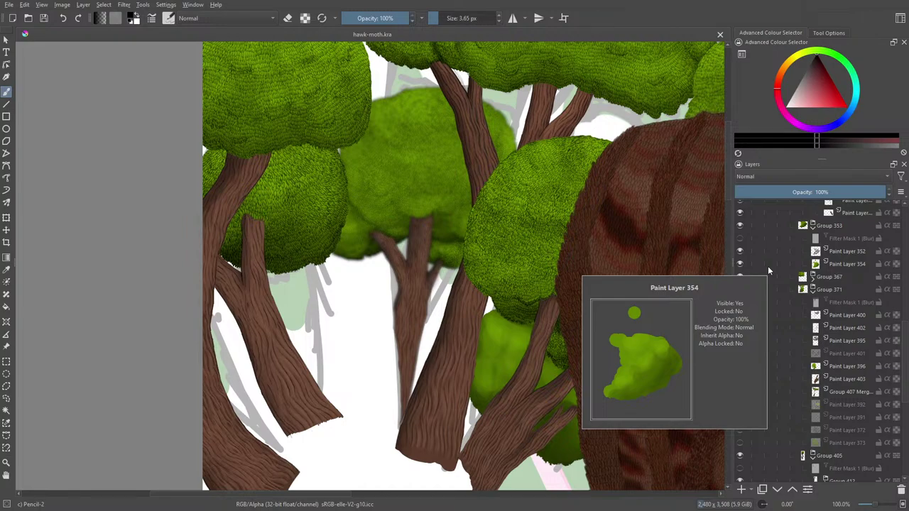
left_click(812, 290)
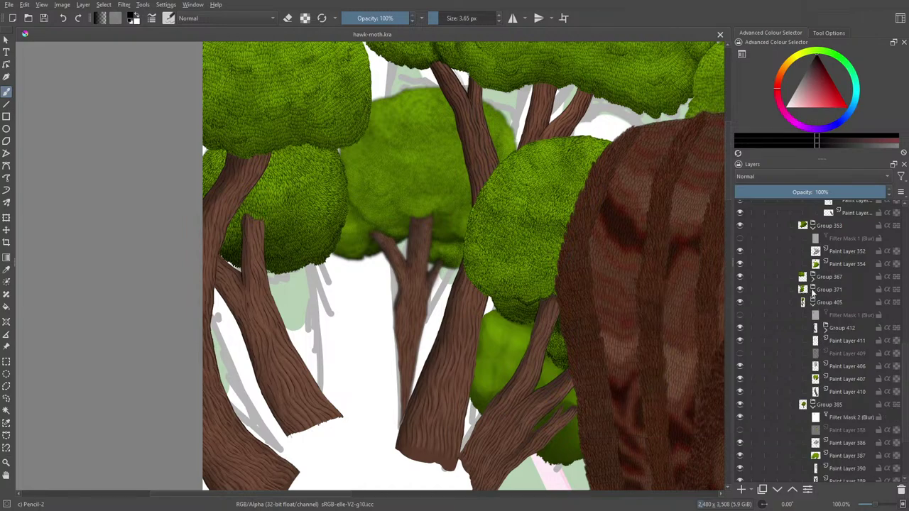
left_click(739, 289)
left_click(739, 290)
left_click(739, 290)
left_click(739, 290)
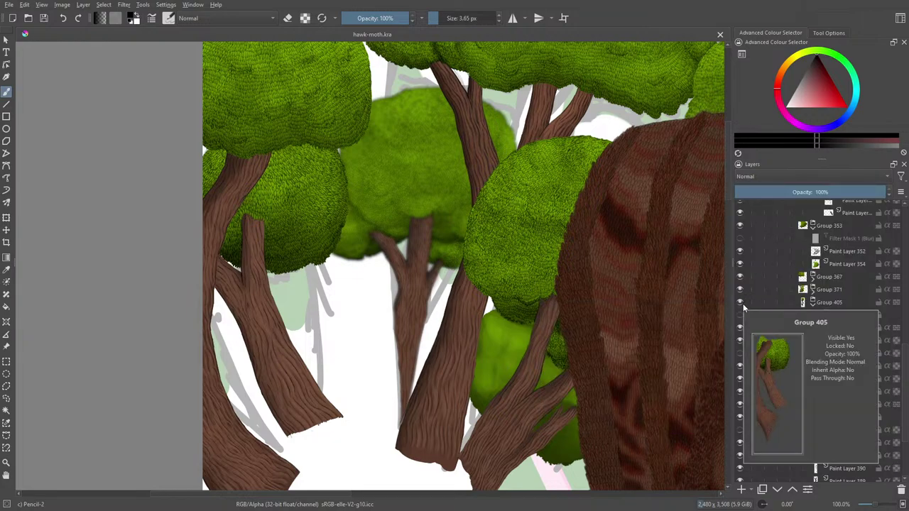
Toggle the visibility of Group 405 to identify its tree, and collapse the group.
left_click(742, 305)
left_click(741, 306)
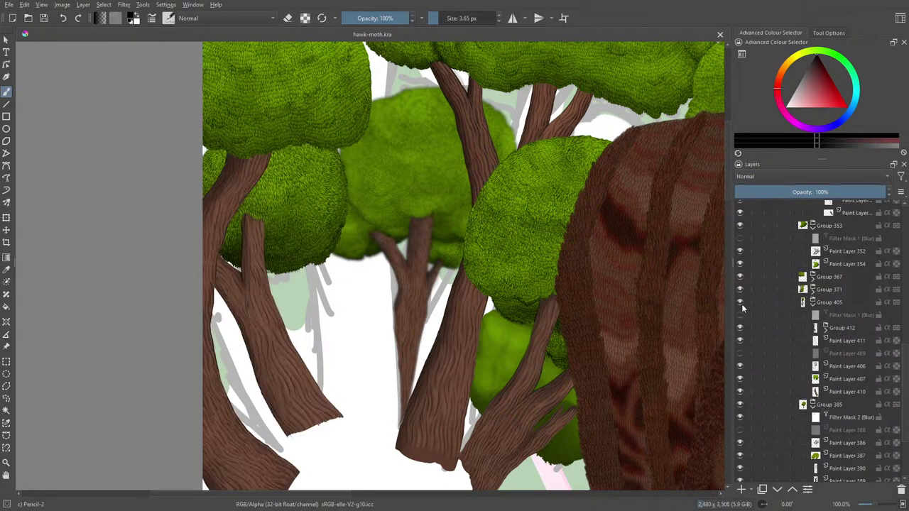
left_click(812, 302)
Add a new paint layer directly above Group 405 and place it in its own group.
left_click(831, 304)
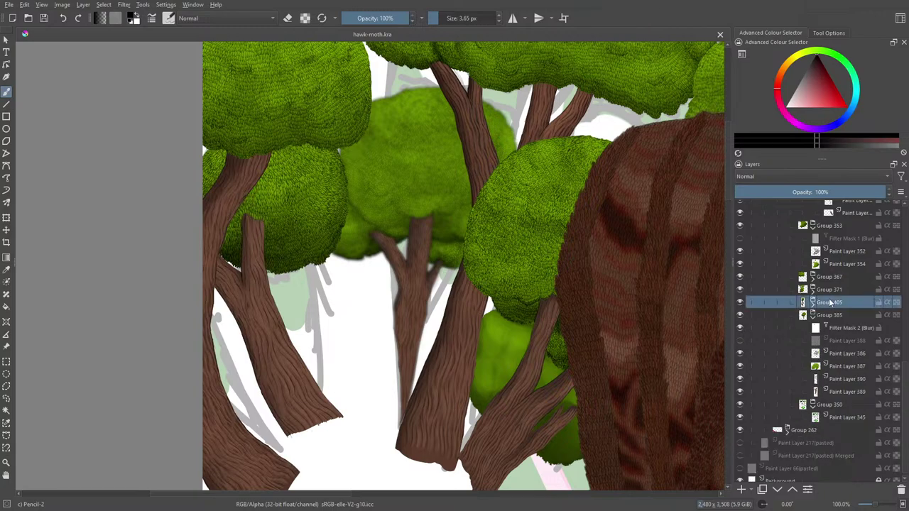
left_click(740, 492)
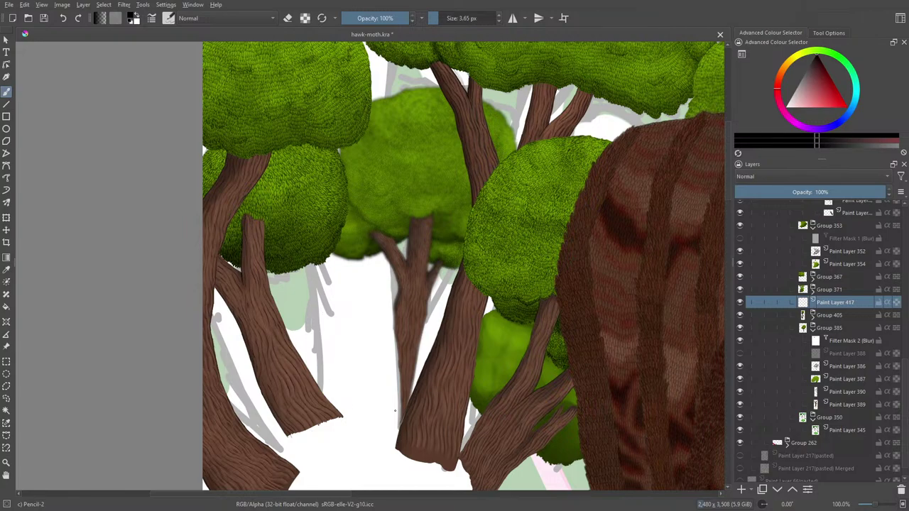
right_click(766, 302)
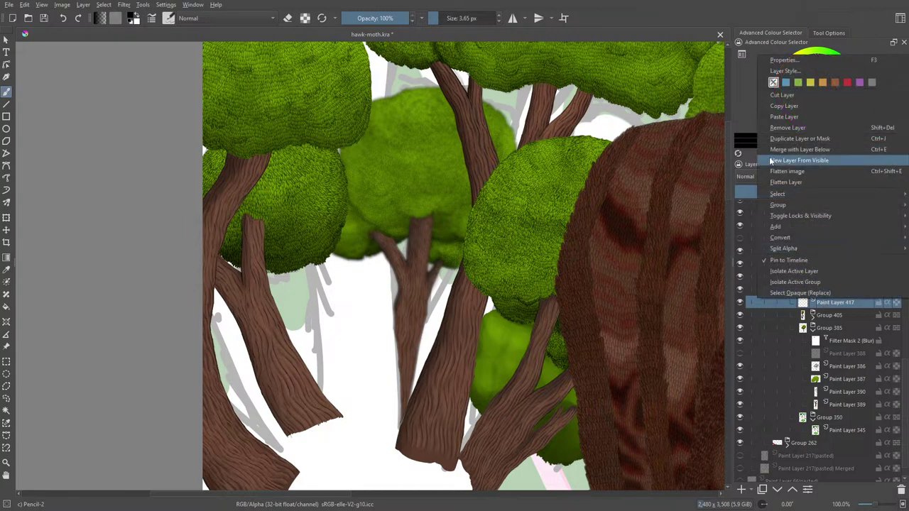
left_click(741, 206)
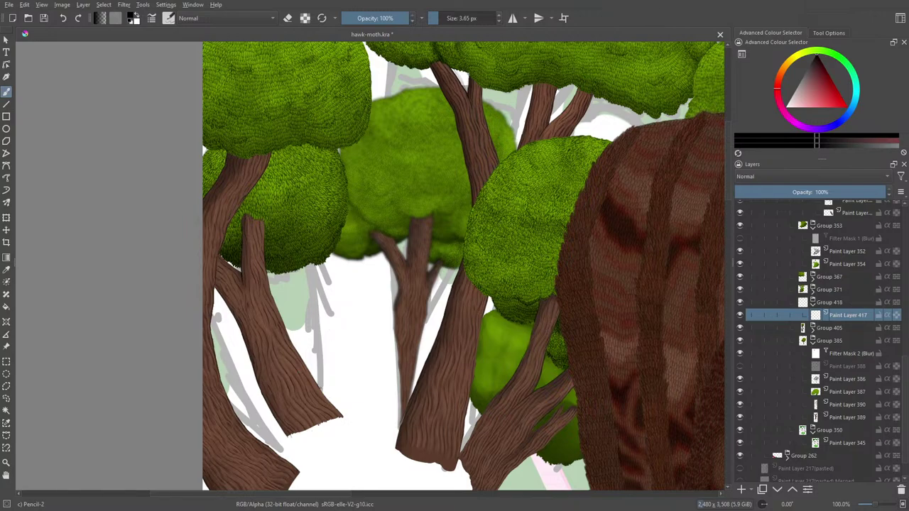
Sketch two long thin black near-vertical lines between the trees on the new layer, following the grey guide strokes of the trunk.
left_click_drag(321, 392, 313, 277)
left_click_drag(320, 311, 313, 264)
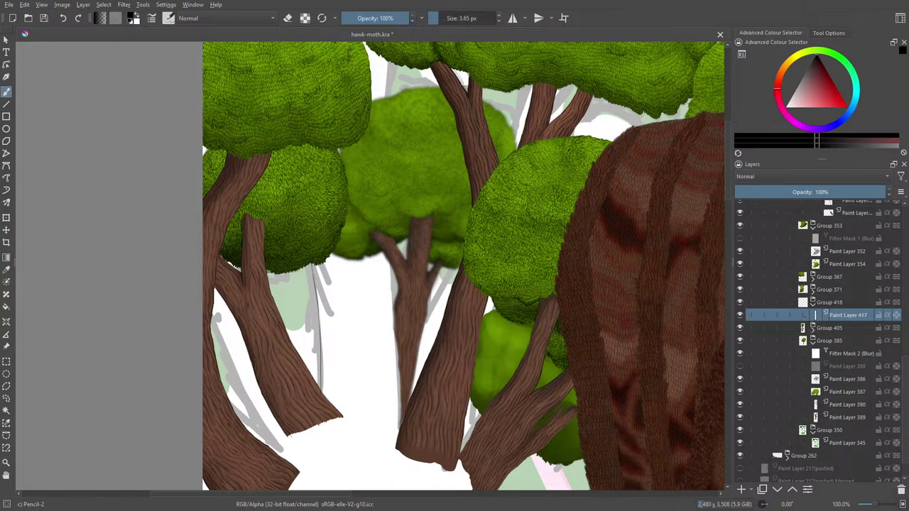
left_click_drag(309, 216, 314, 150)
left_click_drag(394, 65, 406, 259)
left_click_drag(403, 301, 397, 400)
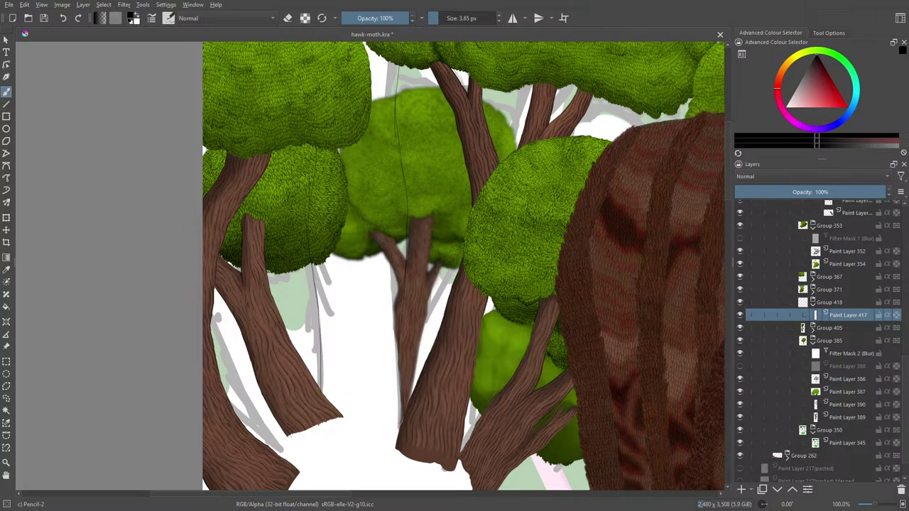
Reinforce the trunk's left outline with overlapping short strokes and extend it as forked lines over the foliage above.
mouse_move(317, 383)
left_mouse_down()
mouse_move(314, 339)
mouse_move(318, 356)
left_mouse_up()
left_click_drag(321, 332, 320, 289)
left_click_drag(306, 187, 300, 148)
left_click_drag(338, 192, 339, 159)
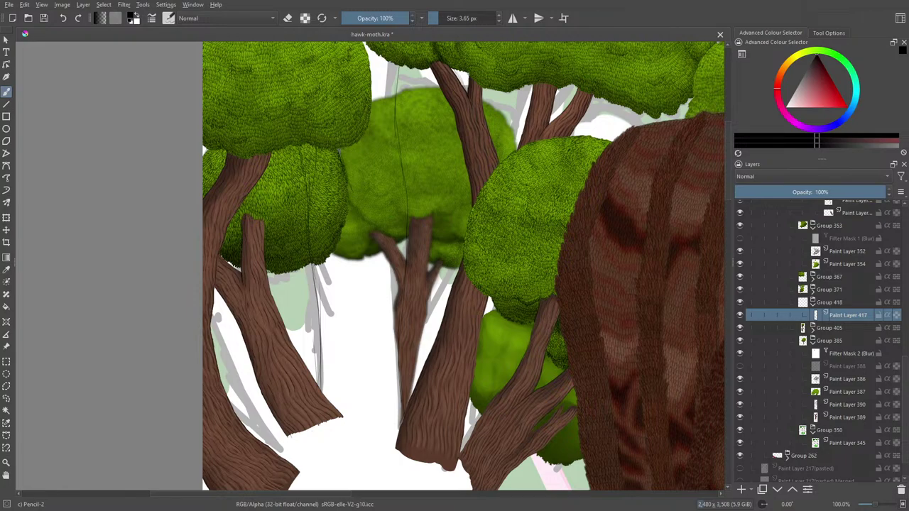
mouse_move(341, 212)
left_mouse_down()
mouse_move(340, 162)
mouse_move(339, 179)
left_mouse_up()
Reinforce the trunk's right outline with overlapping strokes and add slanted branch lines across the foliage beside its upper part.
left_click_drag(397, 98, 395, 65)
left_click_drag(400, 148, 398, 68)
left_click_drag(396, 193, 395, 173)
left_click_drag(396, 267, 395, 241)
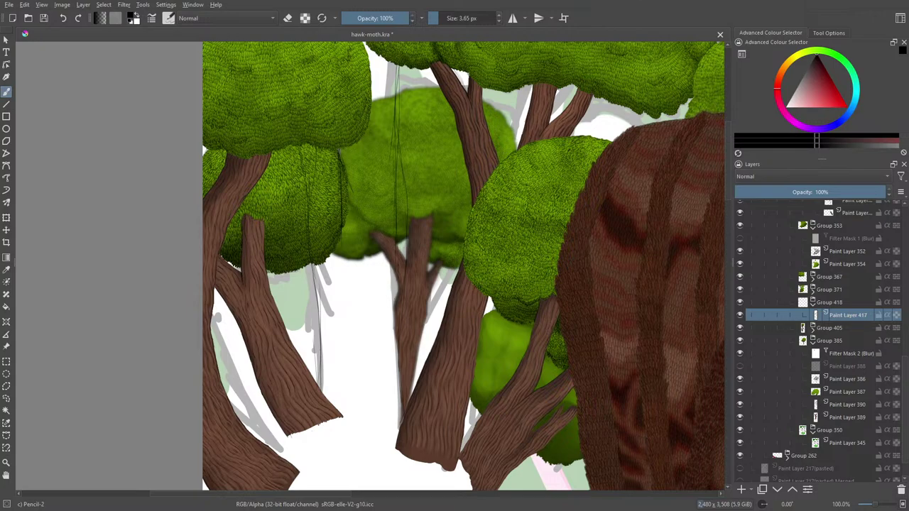
left_click_drag(394, 298, 395, 272)
left_click_drag(398, 367, 398, 347)
left_click_drag(409, 257, 402, 241)
mouse_move(427, 169)
left_mouse_down()
mouse_move(439, 102)
mouse_move(407, 90)
mouse_move(411, 70)
left_mouse_up()
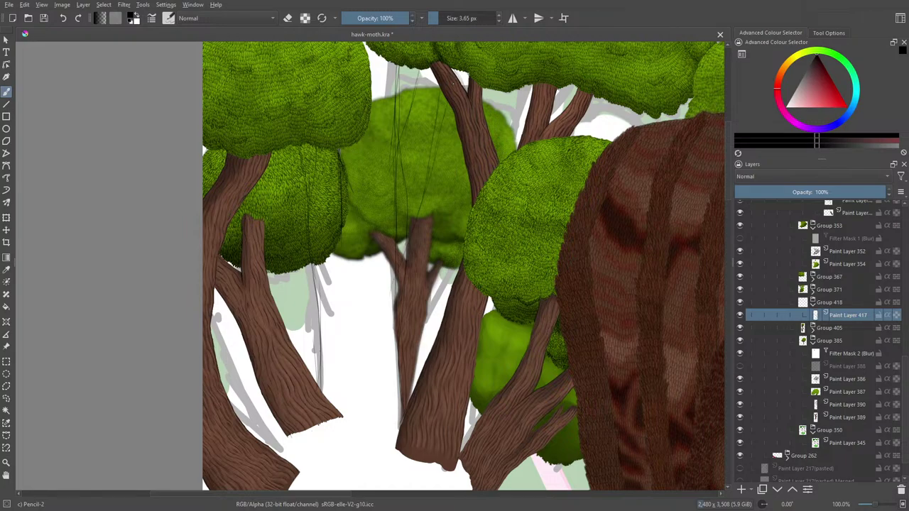
left_click_drag(423, 90, 418, 71)
Add slanted branch strokes over the foliage at the trunk's upper left and another line down its left edge.
left_click_drag(317, 219, 292, 146)
left_click_drag(357, 197, 345, 174)
mouse_move(319, 263)
left_mouse_down()
mouse_move(320, 389)
mouse_move(323, 262)
mouse_move(322, 320)
left_mouse_up()
left_click_drag(315, 212, 292, 152)
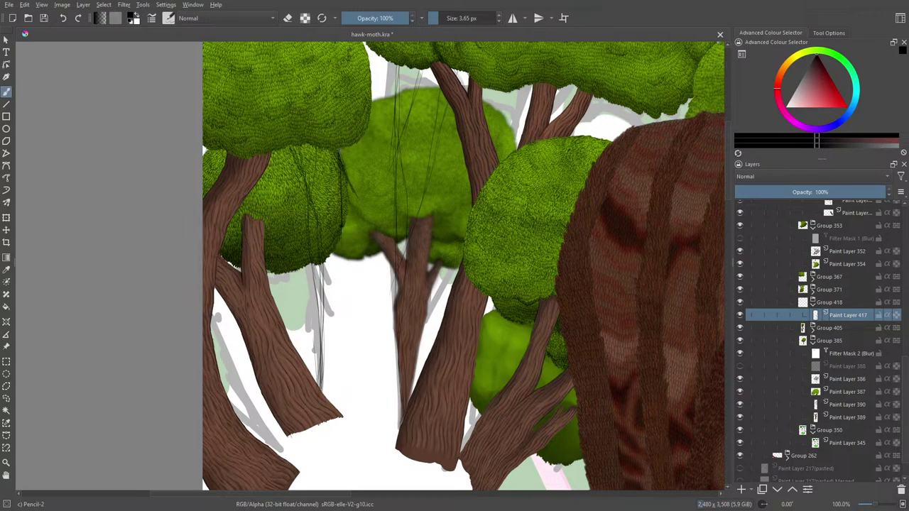
Erase stray outline strokes, including the lower part of the right line, with the Eraser Circle preset at 50 px.
key("e")
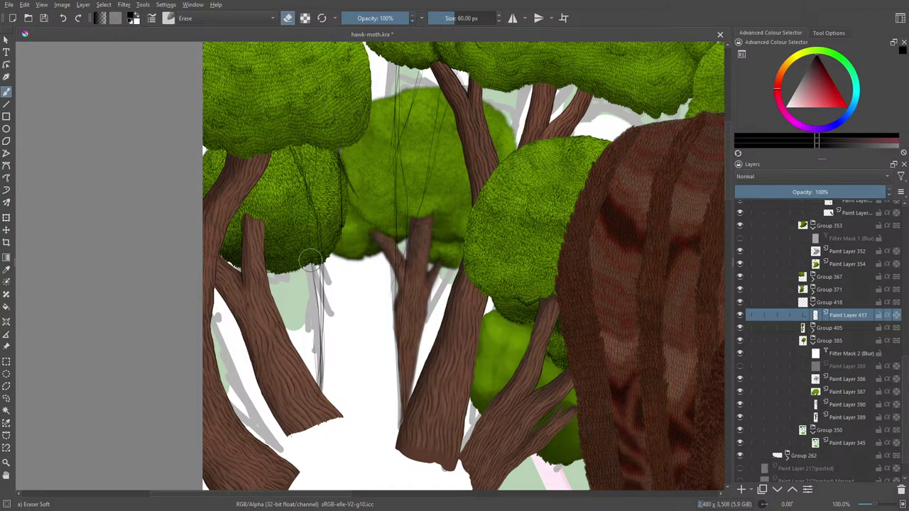
left_click(168, 17)
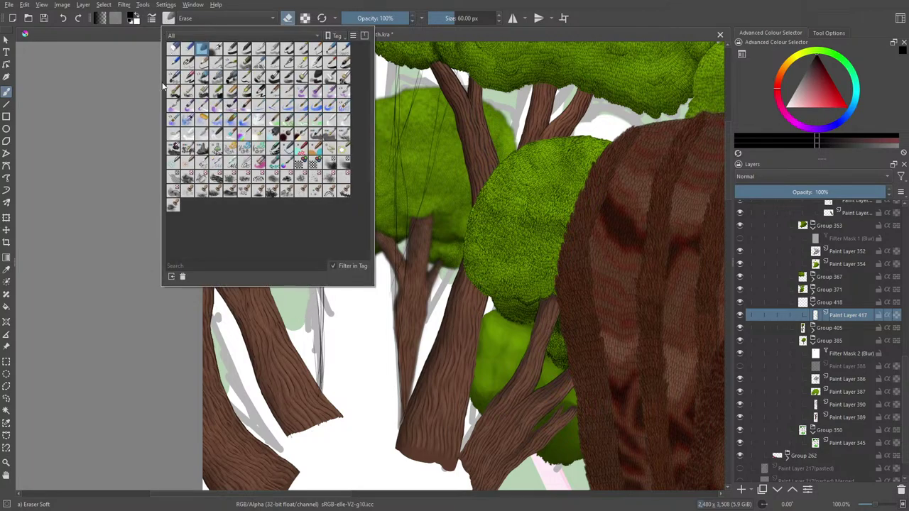
left_click(174, 49)
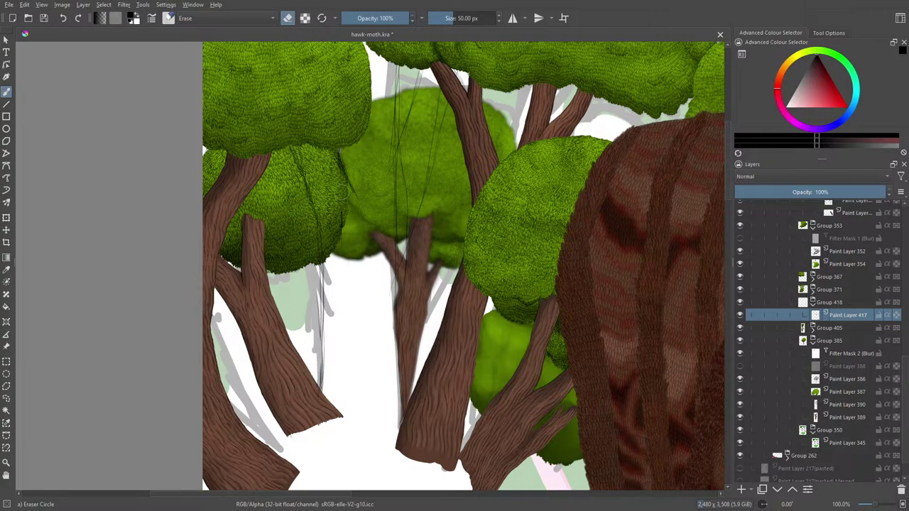
mouse_move(402, 161)
left_mouse_down()
mouse_move(379, 277)
mouse_move(390, 273)
mouse_move(389, 424)
mouse_move(387, 403)
left_mouse_up()
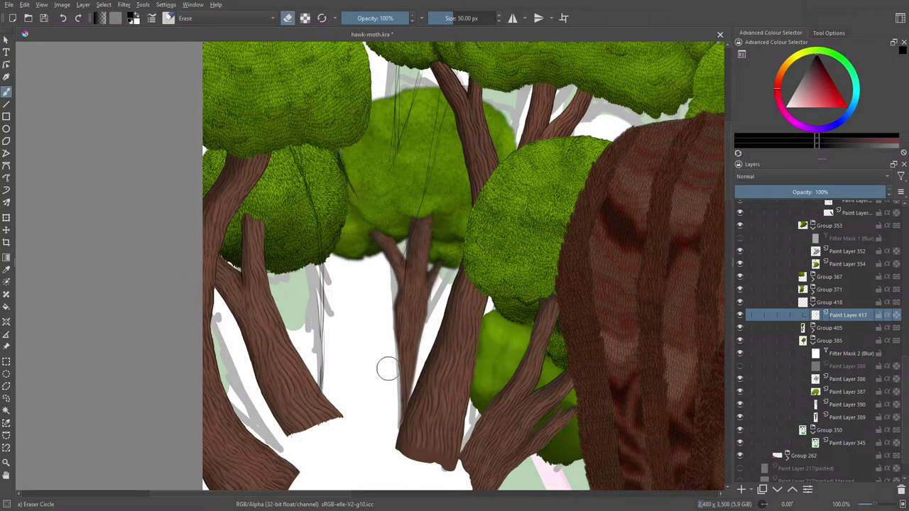
Add a paint layer above the outline in Group 418 and choose a dark greyish-brown colour with the Basic-1 brush at 40 px.
left_click(740, 489)
key("/")
right_click(334, 242)
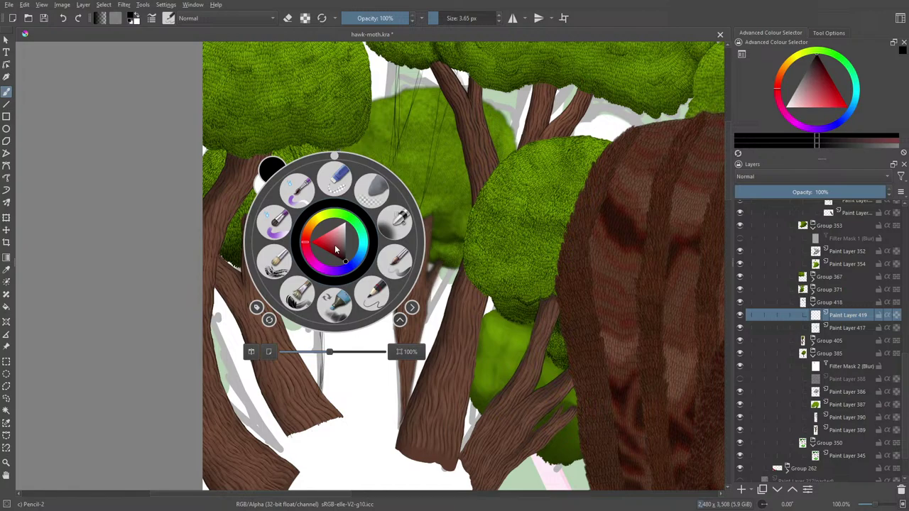
left_click(334, 249)
left_click(344, 251)
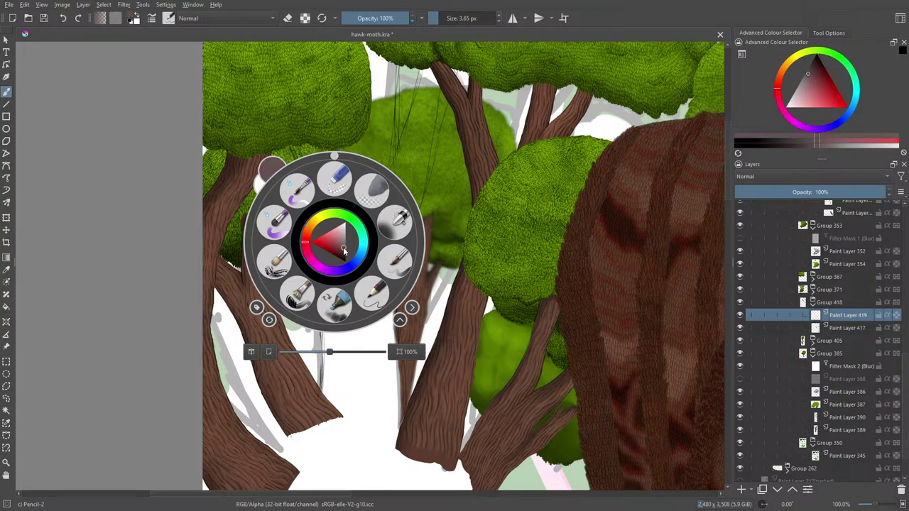
left_click(314, 112)
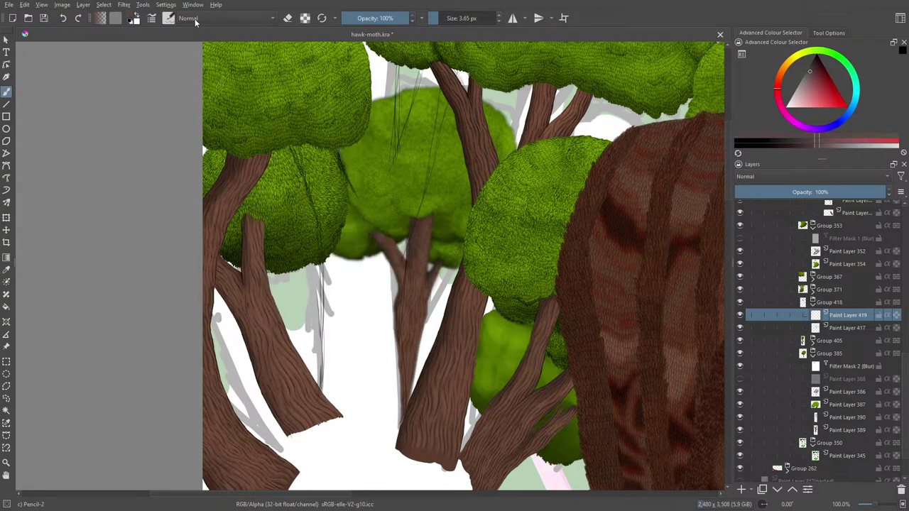
left_click(168, 18)
left_click(187, 63)
right_click(116, 142)
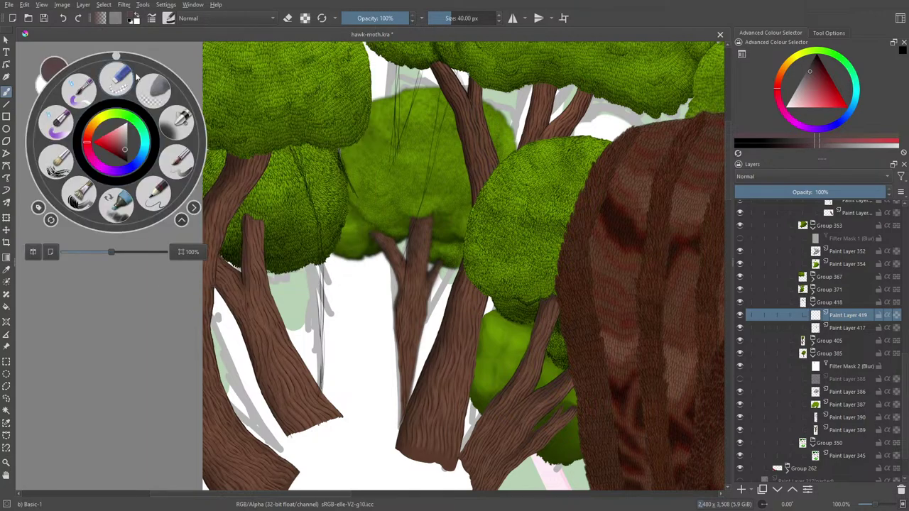
Paint the new tree's upper left branch in dark greyish brown and move the colour layer below the outline layer.
left_click_drag(374, 44, 370, 203)
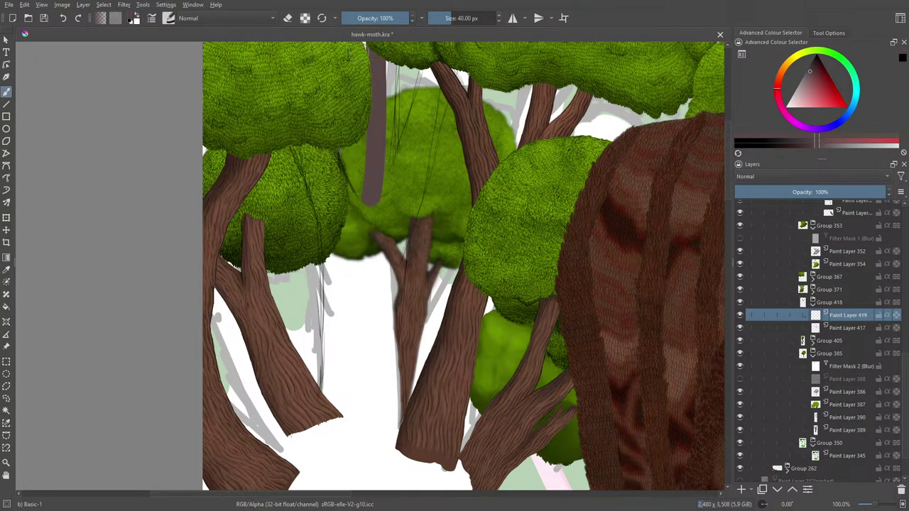
left_click_drag(366, 43, 349, 212)
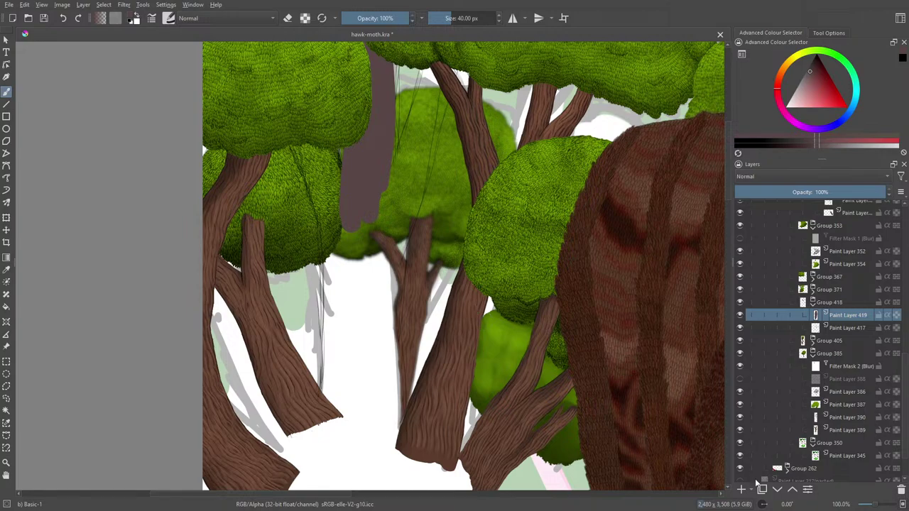
left_click(775, 489)
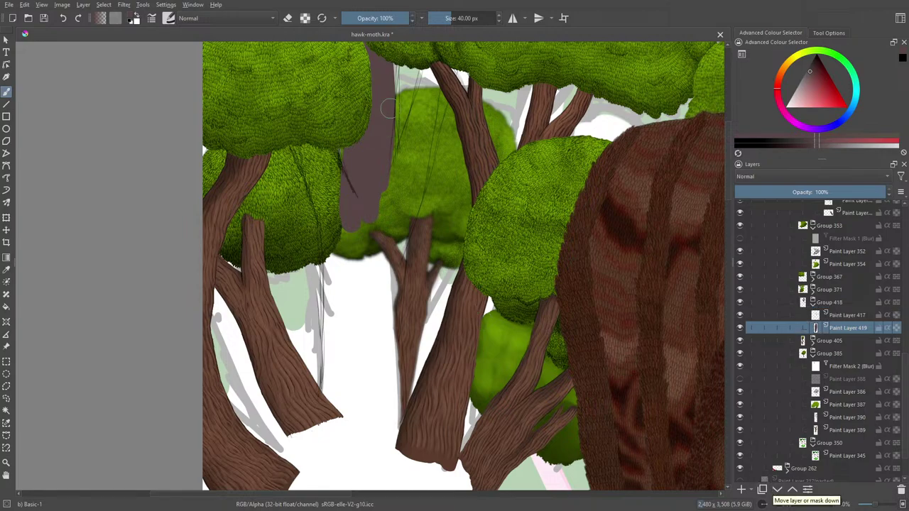
Fill the fork, the right branch and the trunk inside the outline with dark greyish brown using broad overlapping strokes.
left_click_drag(390, 69, 388, 227)
left_click_drag(433, 70, 397, 174)
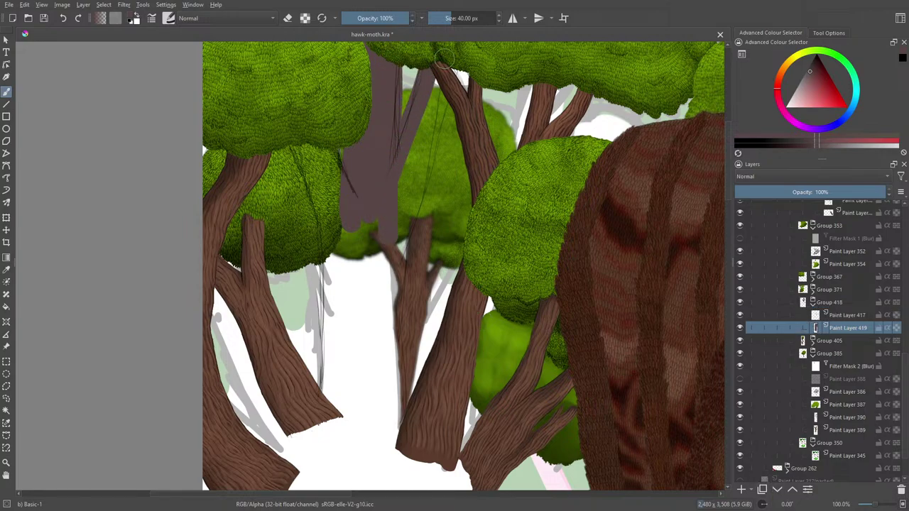
left_click_drag(443, 63, 389, 280)
left_click_drag(406, 219, 386, 433)
mouse_move(385, 301)
left_mouse_down()
mouse_move(393, 390)
mouse_move(378, 331)
mouse_move(382, 394)
mouse_move(362, 342)
mouse_move(339, 424)
mouse_move(331, 354)
mouse_move(323, 422)
left_mouse_up()
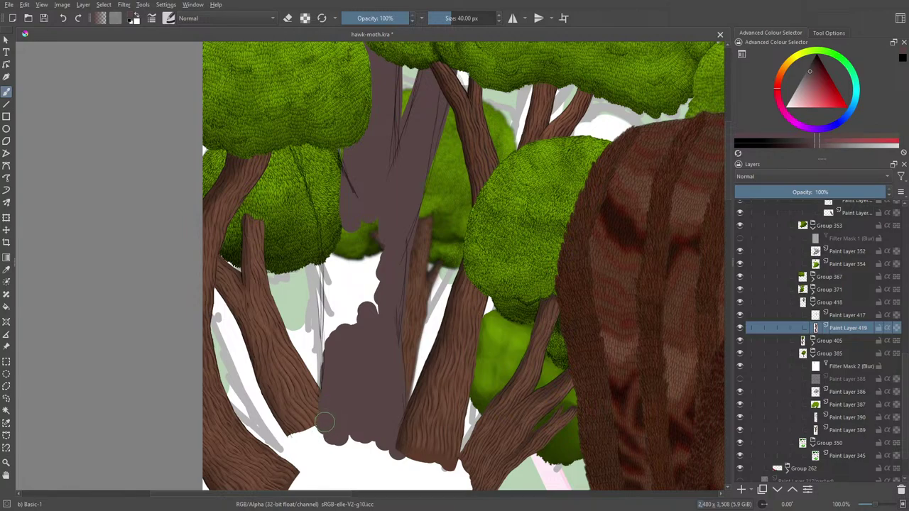
mouse_move(332, 305)
left_mouse_down()
mouse_move(326, 416)
mouse_move(327, 184)
mouse_move(326, 318)
mouse_move(316, 192)
mouse_move(327, 329)
mouse_move(323, 211)
mouse_move(294, 125)
mouse_move(338, 203)
mouse_move(321, 139)
mouse_move(367, 270)
mouse_move(347, 351)
mouse_move(372, 218)
mouse_move(377, 236)
mouse_move(377, 311)
mouse_move(328, 429)
mouse_move(341, 375)
mouse_move(337, 422)
left_mouse_up()
Examine how the filled trunk sits within the whole illustration.
scroll(336, 422, "down", 5)
scroll(336, 421, "up", 2)
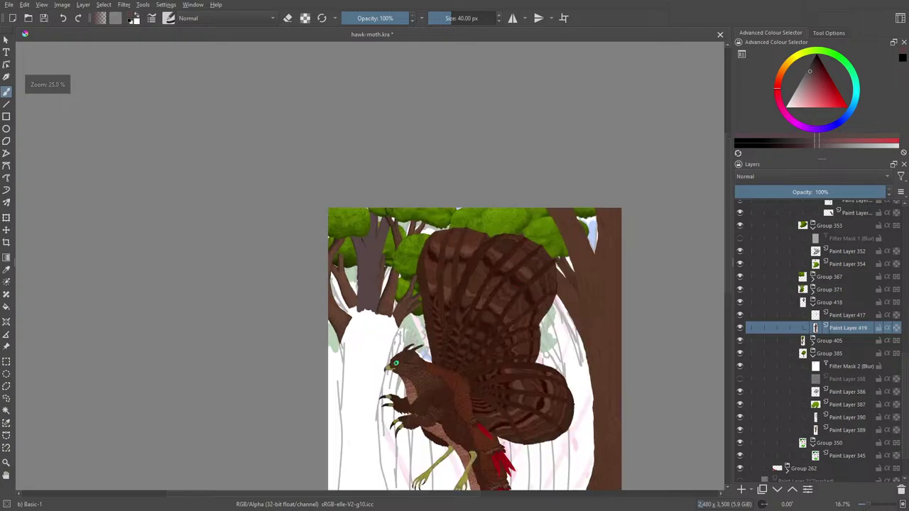
key("ctrl+plus")
key("ctrl+plus")
key("ctrl+plus")
key("ctrl+plus")
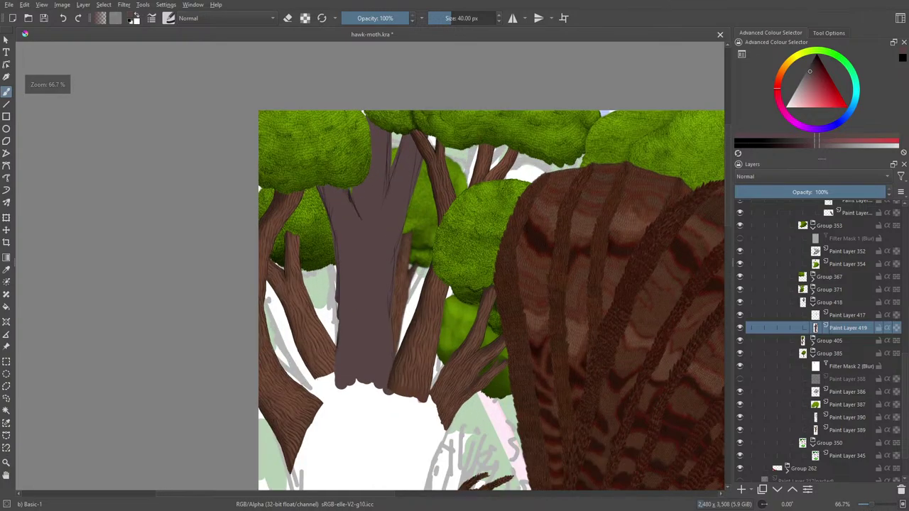
key("ctrl+minus")
key("ctrl+minus")
key("ctrl+plus")
key("ctrl+plus")
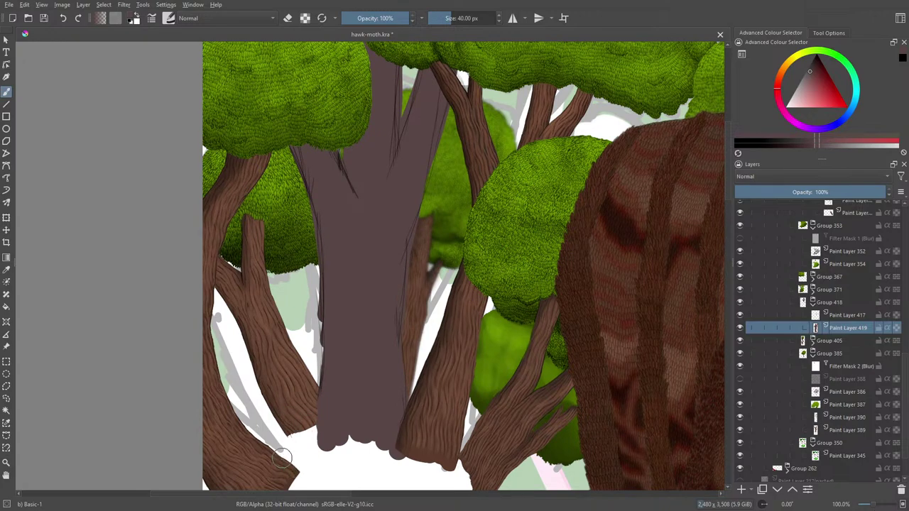
Widen the trunk's base on both sides and extend the dark fill down over the white area below the trees.
mouse_move(278, 456)
left_mouse_down()
mouse_move(311, 459)
mouse_move(285, 434)
mouse_move(316, 449)
mouse_move(310, 430)
mouse_move(332, 445)
mouse_move(455, 459)
mouse_move(440, 486)
left_mouse_up()
scroll(440, 486, "down", 5)
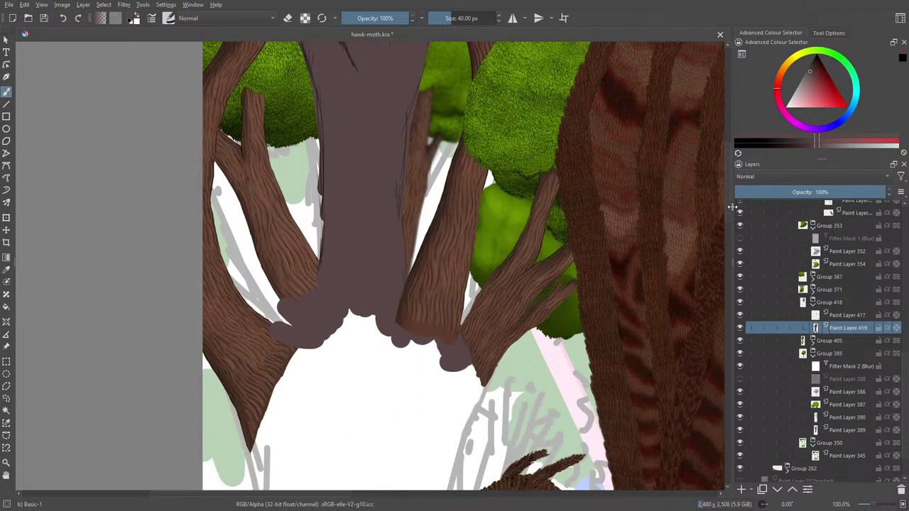
mouse_move(447, 355)
left_mouse_down()
mouse_move(462, 396)
mouse_move(432, 459)
mouse_move(465, 356)
mouse_move(422, 423)
mouse_move(399, 387)
mouse_move(386, 334)
mouse_move(354, 304)
mouse_move(336, 393)
mouse_move(322, 391)
mouse_move(308, 369)
mouse_move(322, 391)
mouse_move(293, 373)
mouse_move(280, 383)
mouse_move(291, 416)
mouse_move(267, 413)
mouse_move(274, 449)
mouse_move(256, 452)
mouse_move(307, 375)
mouse_move(272, 468)
mouse_move(365, 384)
mouse_move(345, 408)
mouse_move(304, 429)
mouse_move(415, 421)
mouse_move(322, 454)
left_mouse_up()
mouse_move(728, 201)
left_mouse_down()
mouse_move(723, 169)
mouse_move(730, 197)
mouse_move(730, 171)
left_mouse_up()
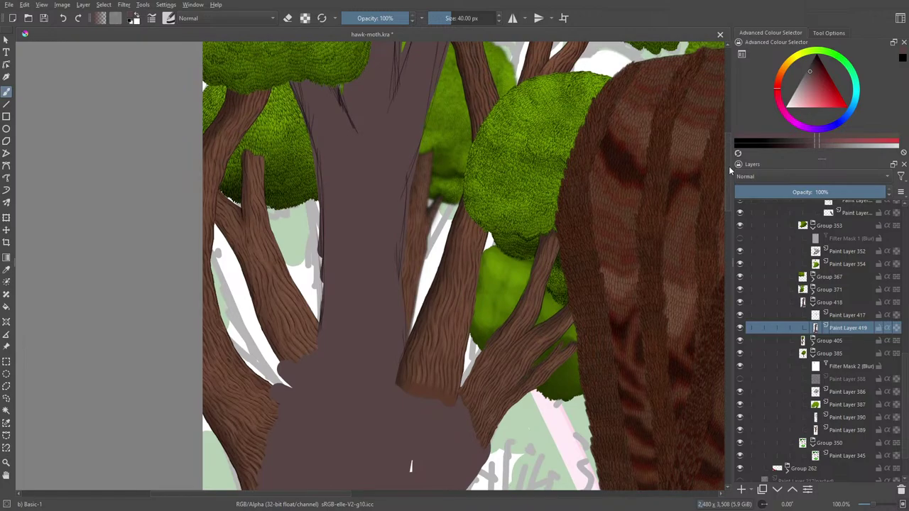
Collapse Group 418 and move it below Group 405 in the layer stack.
left_click(812, 302)
left_click(825, 304)
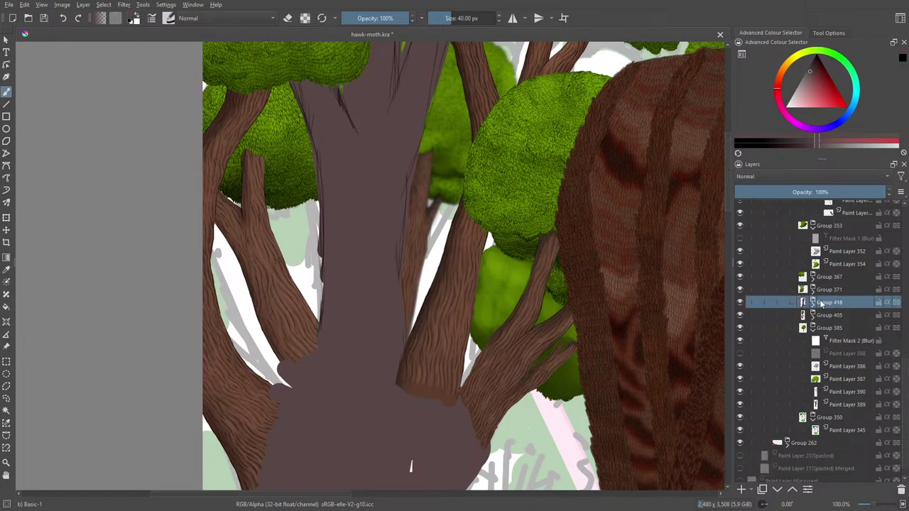
left_click(776, 490)
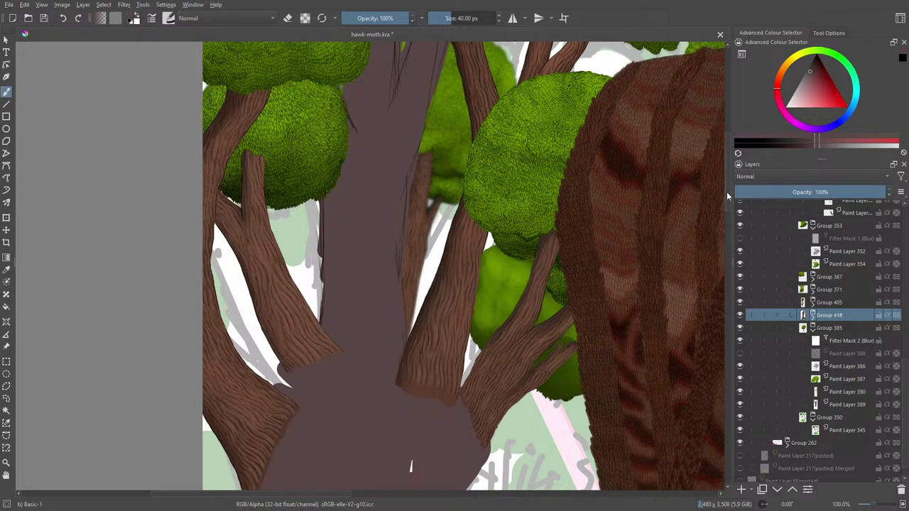
scroll(721, 177, "up", 3)
scroll(721, 179, "down", 1)
scroll(718, 172, "up", 2)
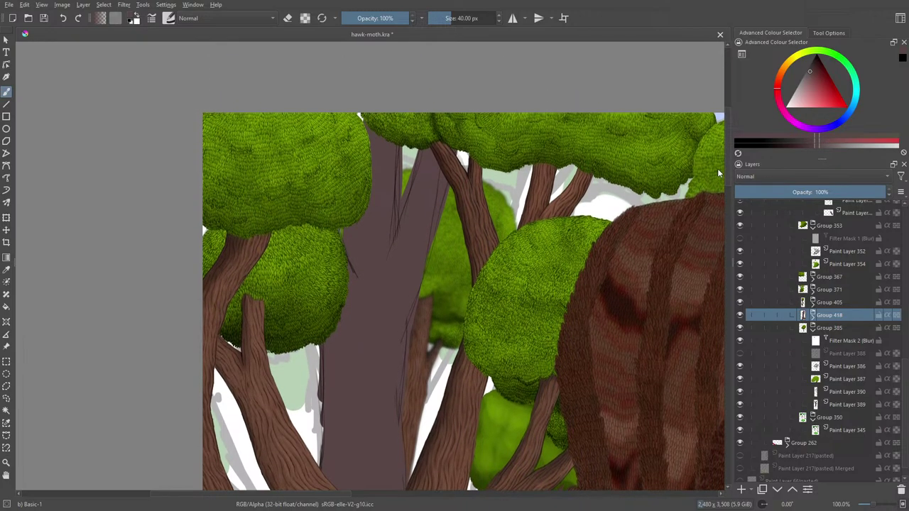
Paint wide dusty-pink highlight strokes down the branches, the fork and the middle of the trunk on Paint Layer 419.
left_click(812, 315)
left_click(838, 341)
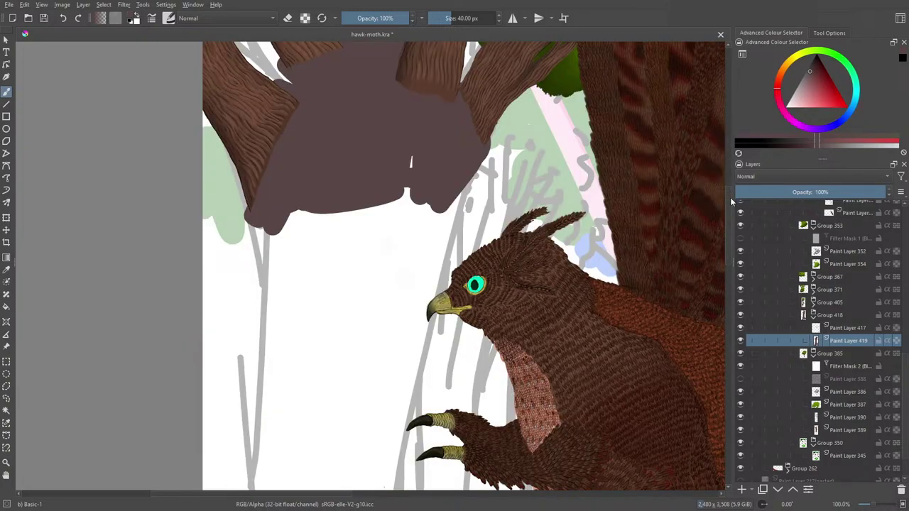
left_click_drag(731, 202, 733, 145)
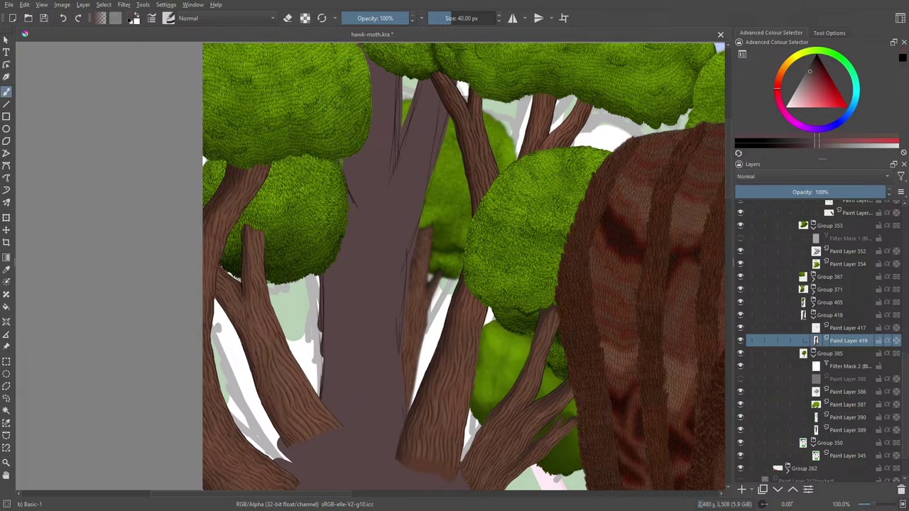
right_click(366, 328)
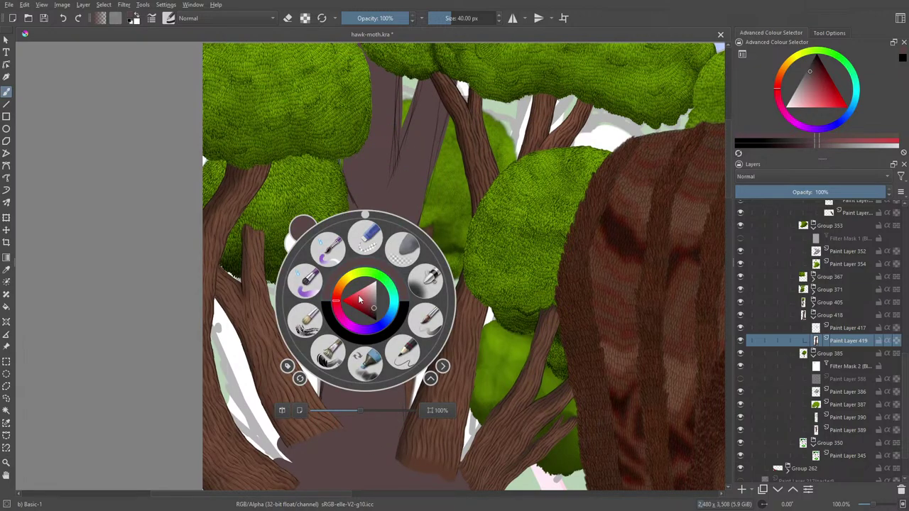
left_click(372, 302)
left_click_drag(376, 64, 374, 229)
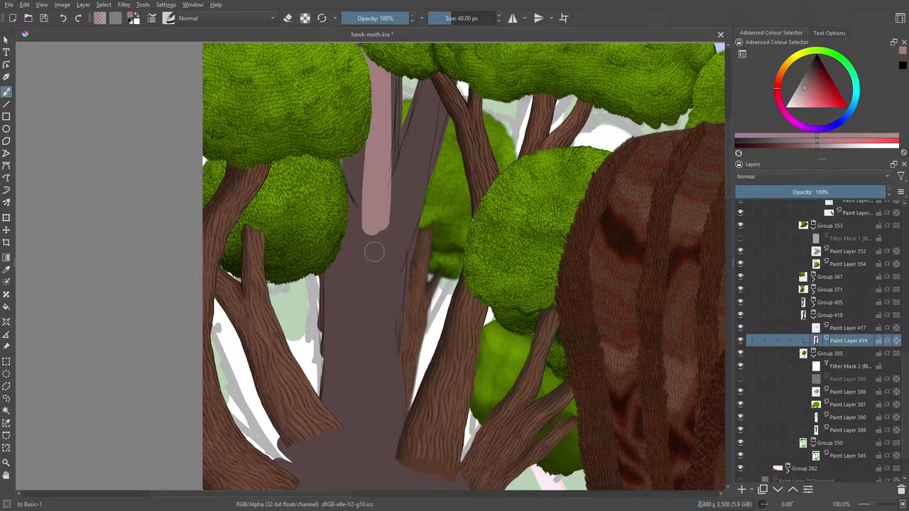
mouse_move(369, 307)
left_mouse_down()
mouse_move(348, 220)
mouse_move(408, 178)
mouse_move(429, 131)
mouse_move(362, 408)
left_mouse_up()
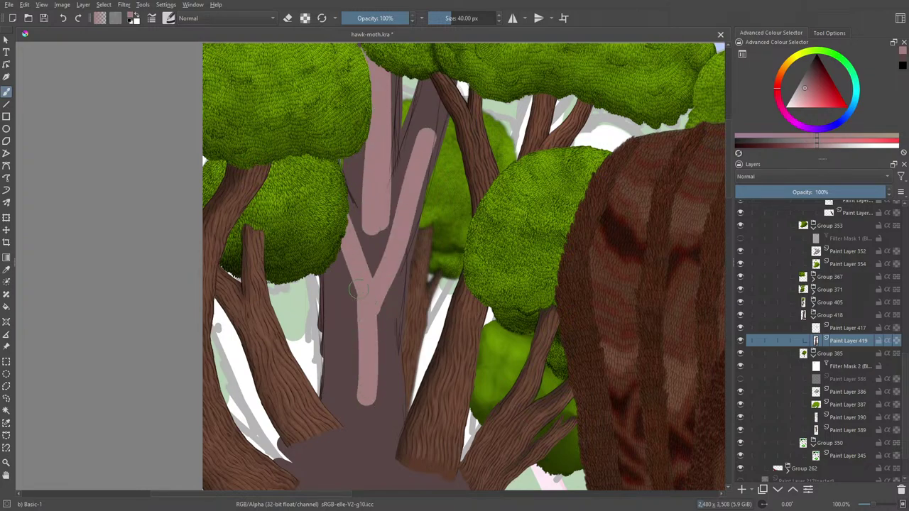
left_click_drag(352, 273, 353, 401)
left_click_drag(380, 314, 380, 403)
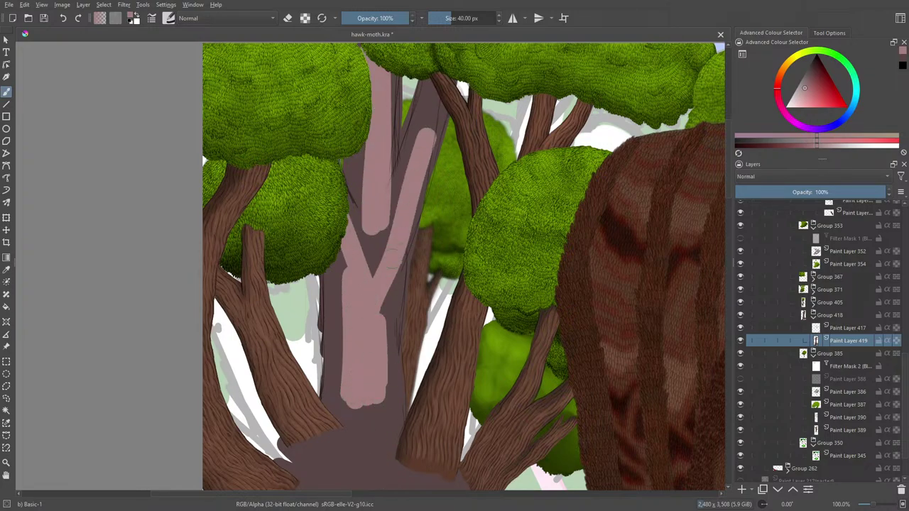
left_click_drag(424, 145, 439, 77)
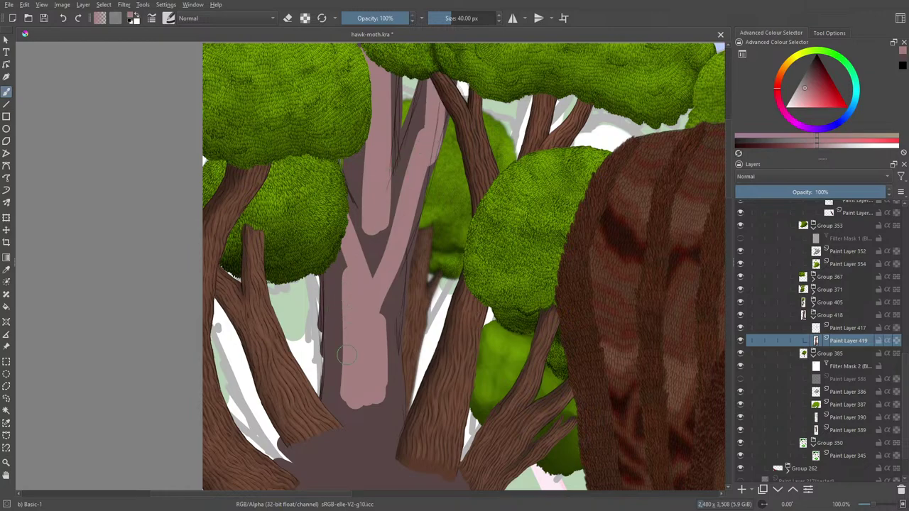
Check the new tree by toggling Group 418's visibility off and back on.
left_click(823, 315)
left_click(803, 314)
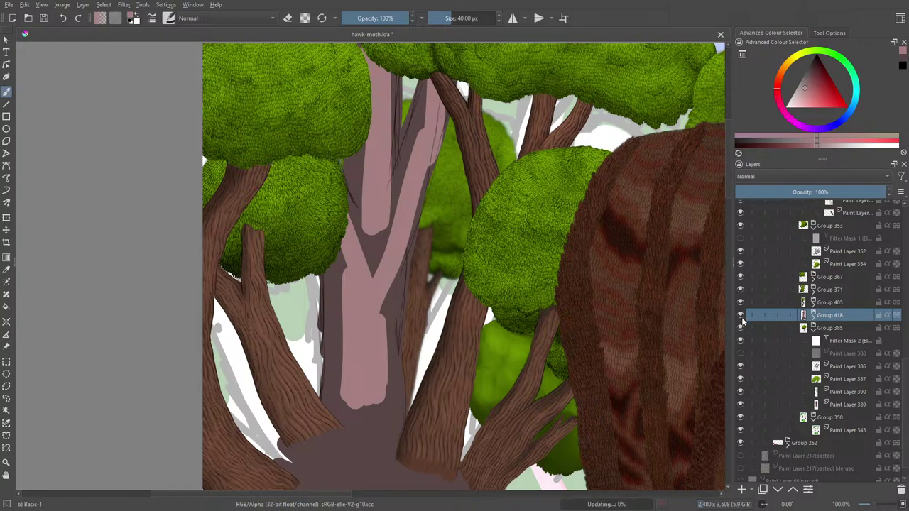
left_click(740, 315)
left_click(740, 315)
left_click(812, 315)
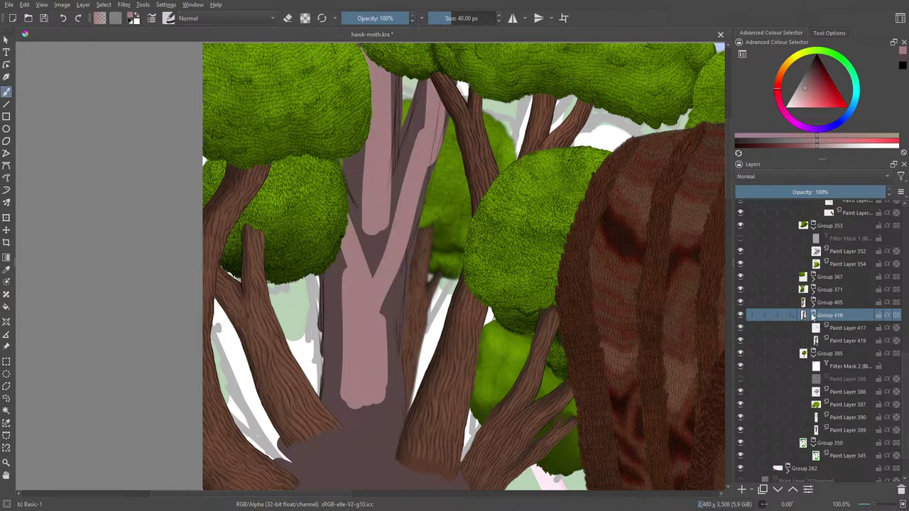
Add a paint layer above the outline layer, lower Paint Layer 419's opacity to 35%, and make the new layer active.
left_click(838, 328)
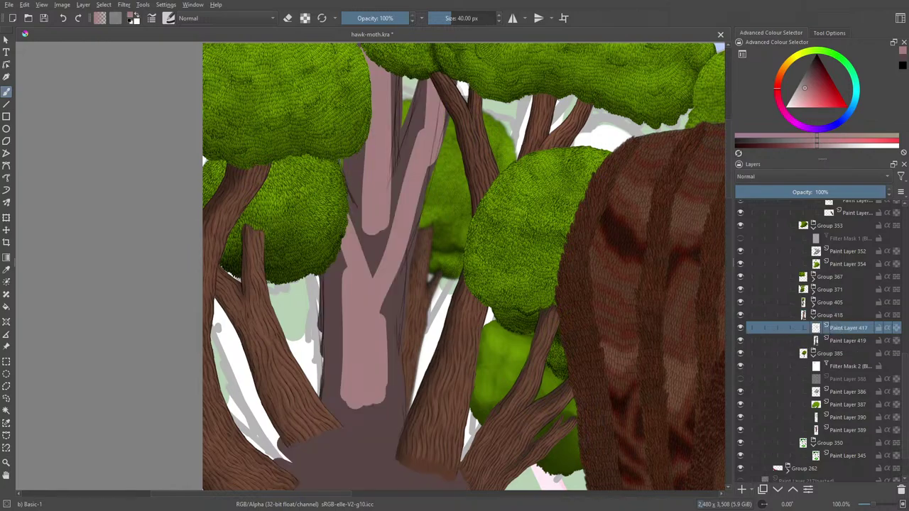
left_click(741, 491)
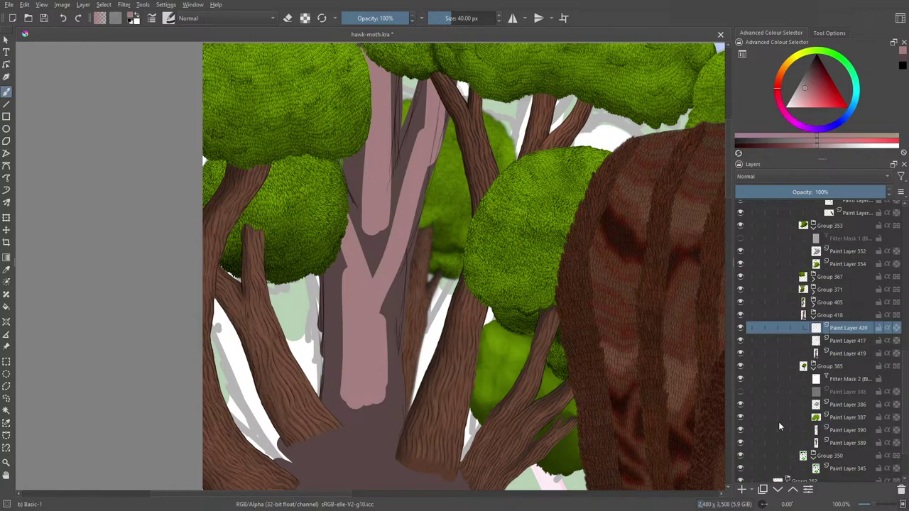
left_click(846, 353)
left_click_drag(816, 191, 787, 198)
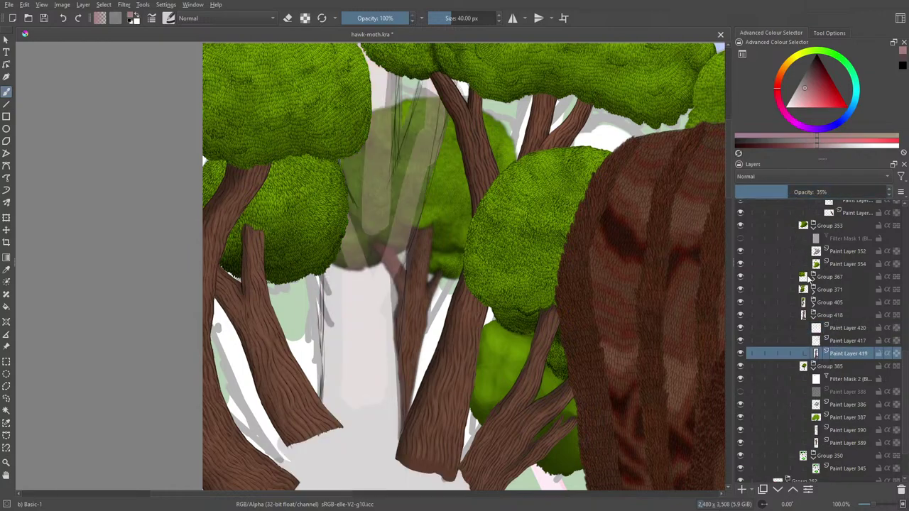
mouse_move(807, 279)
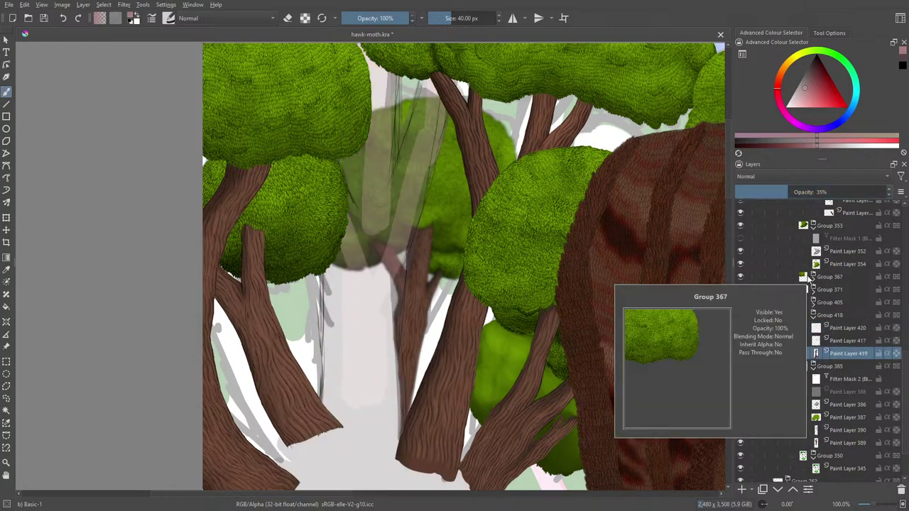
left_click(841, 329)
Set up the Pencil-2 preset in black at 3.65 px for drawing over the upper part of the tree.
right_click(369, 183)
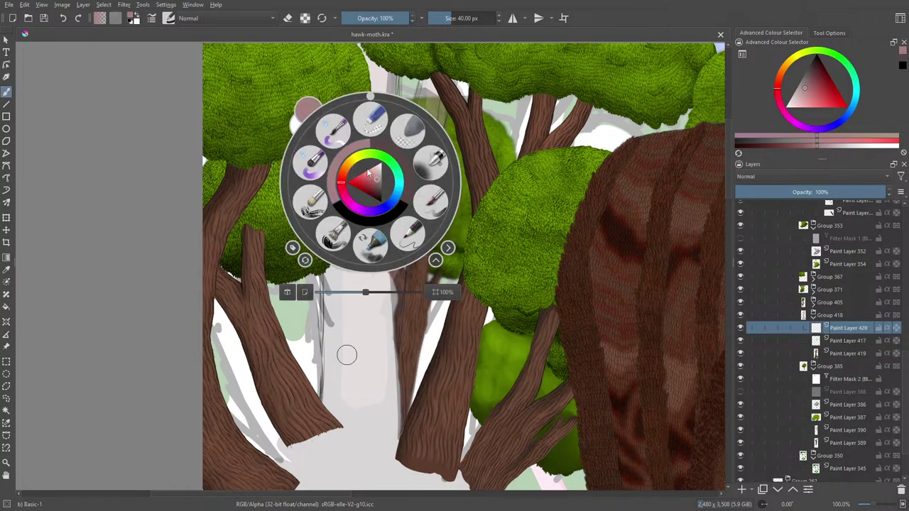
left_click(305, 116)
left_click(172, 20)
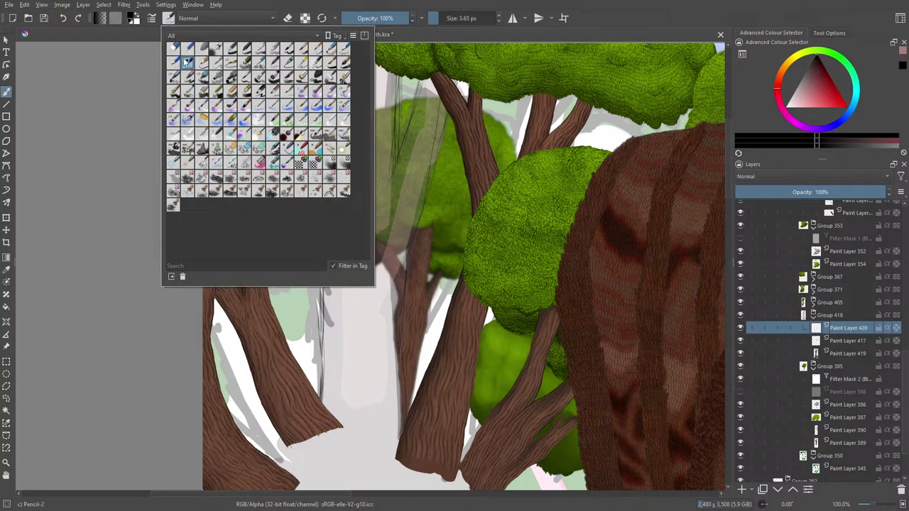
left_click(188, 64)
right_click(111, 142)
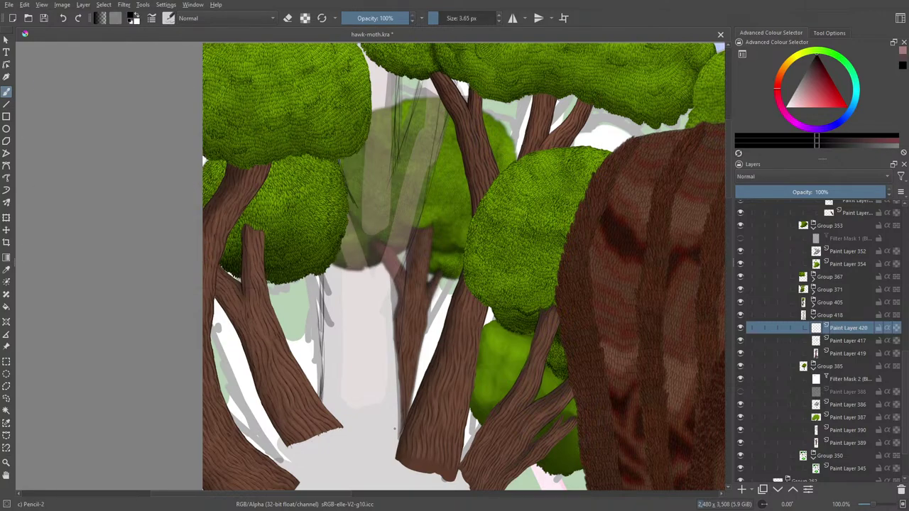
scroll(731, 176, "up", 2)
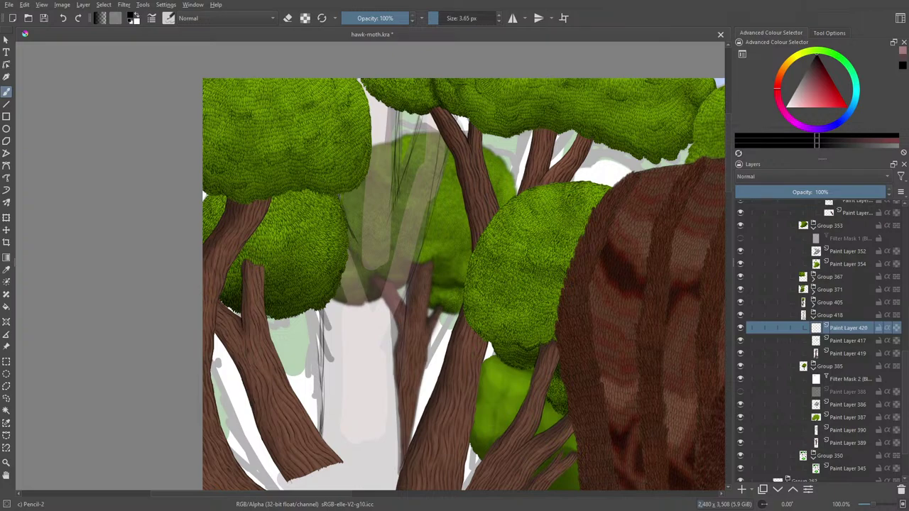
scroll(728, 181, "up", 2)
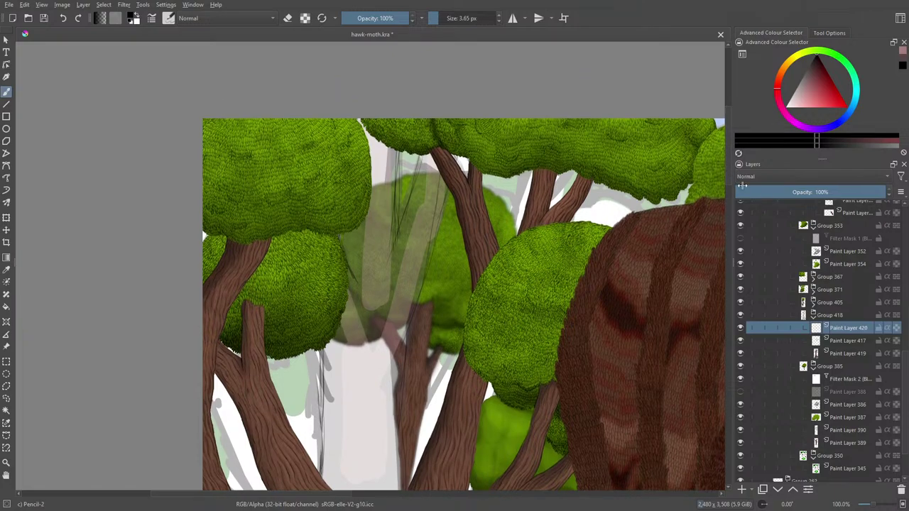
Trace the branch edges around the fork and the right branch's outer edge in black pencil on Paint Layer 420.
left_click(875, 506)
left_click(875, 505)
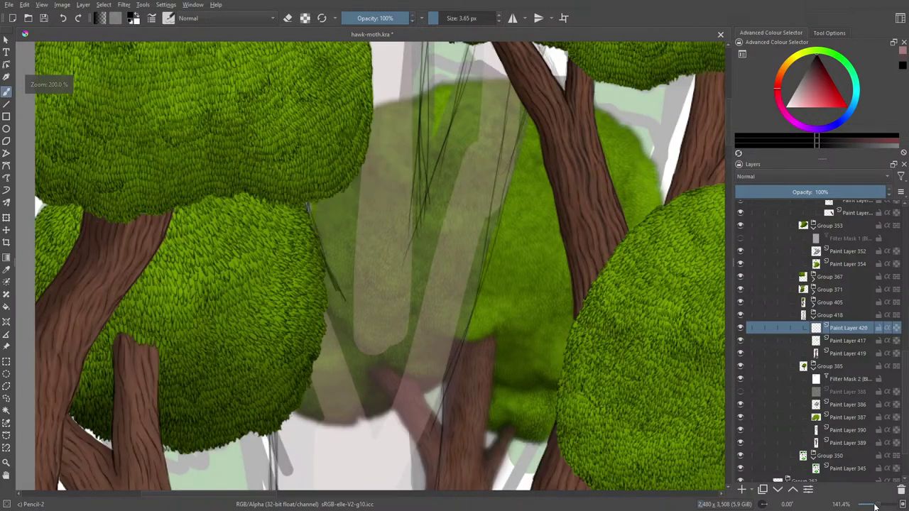
scroll(726, 128, "up", 3)
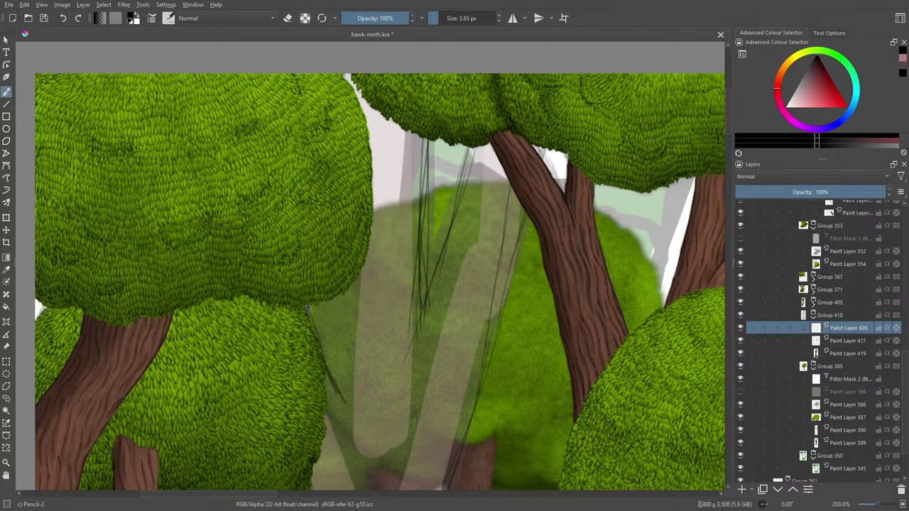
left_click_drag(404, 359, 425, 299)
left_click_drag(404, 355, 470, 147)
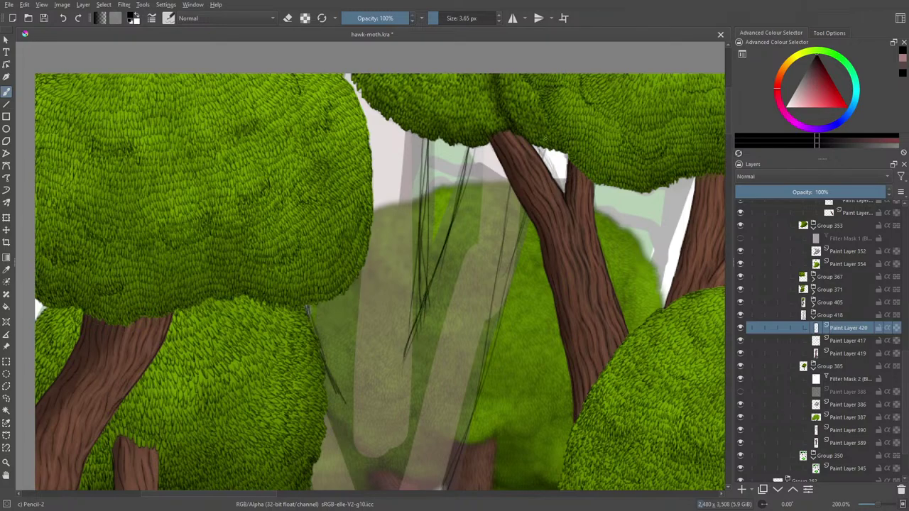
left_click_drag(522, 229, 472, 420)
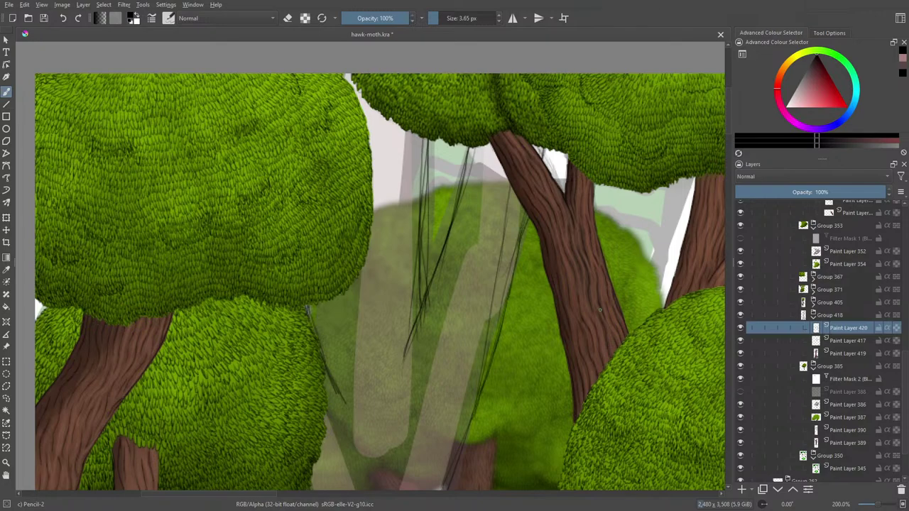
Continue the clean pencil outline down the trunk's right edge from the branch to the base.
scroll(727, 144, "down", 5)
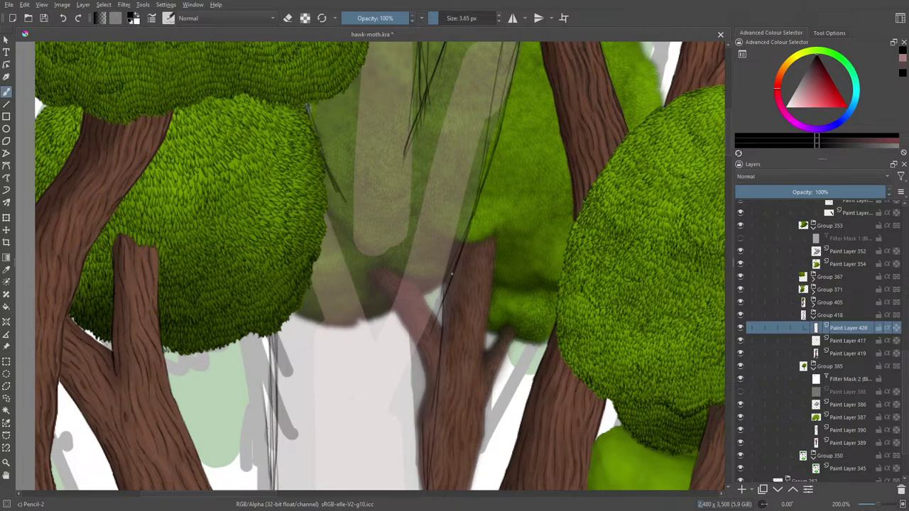
left_click_drag(451, 273, 441, 389)
left_click_drag(441, 328, 438, 406)
scroll(725, 145, "down", 5)
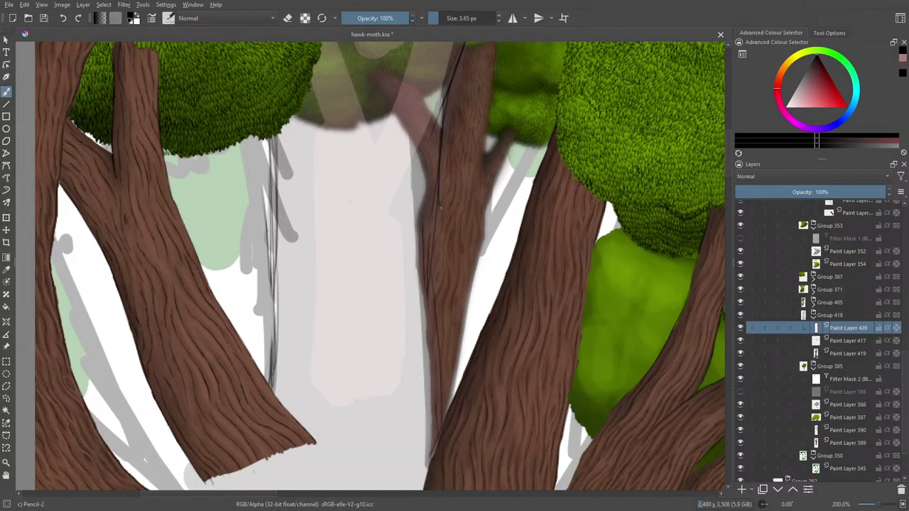
left_click_drag(441, 208, 444, 418)
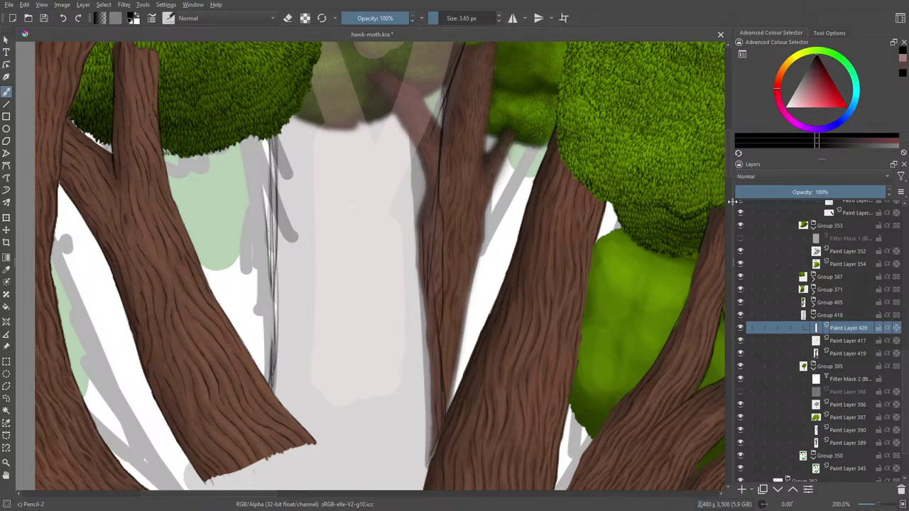
Trace the left branch's outer edge and the trunk's left edge with clean pencil lines down to the neighbouring trunk.
scroll(727, 161, "up", 5)
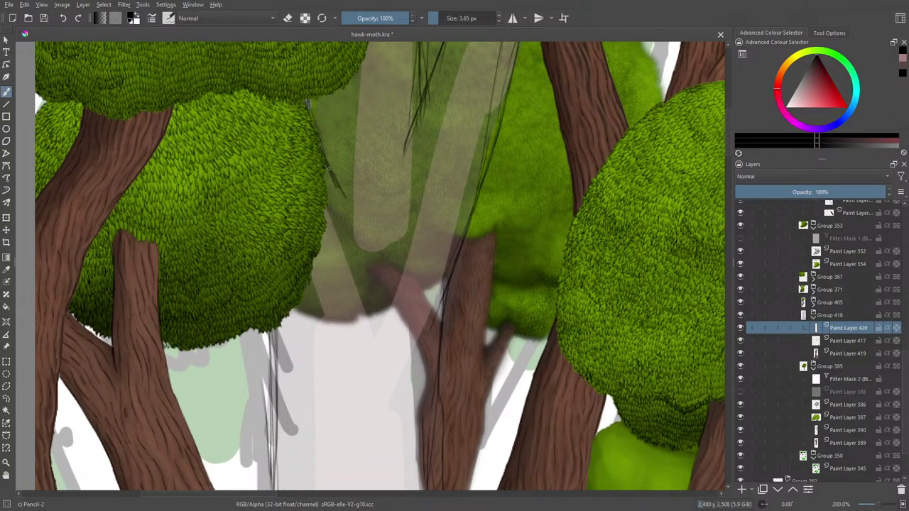
left_click_drag(323, 149, 338, 182)
left_click_drag(269, 331, 272, 429)
scroll(729, 152, "down", 5)
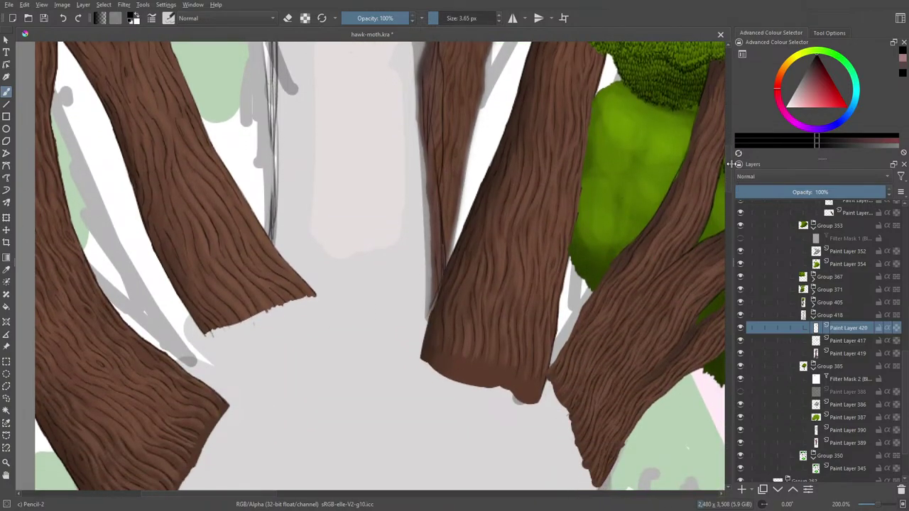
scroll(730, 164, "up", 2)
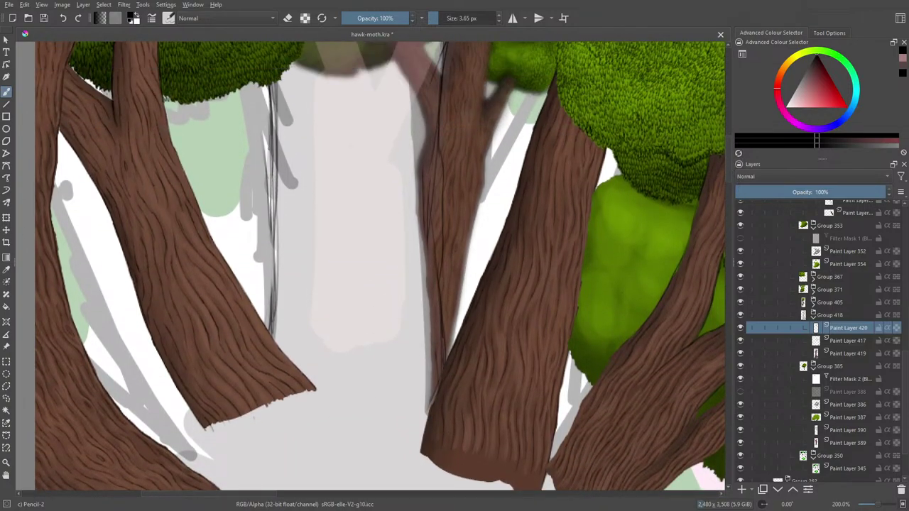
left_click_drag(271, 122, 274, 284)
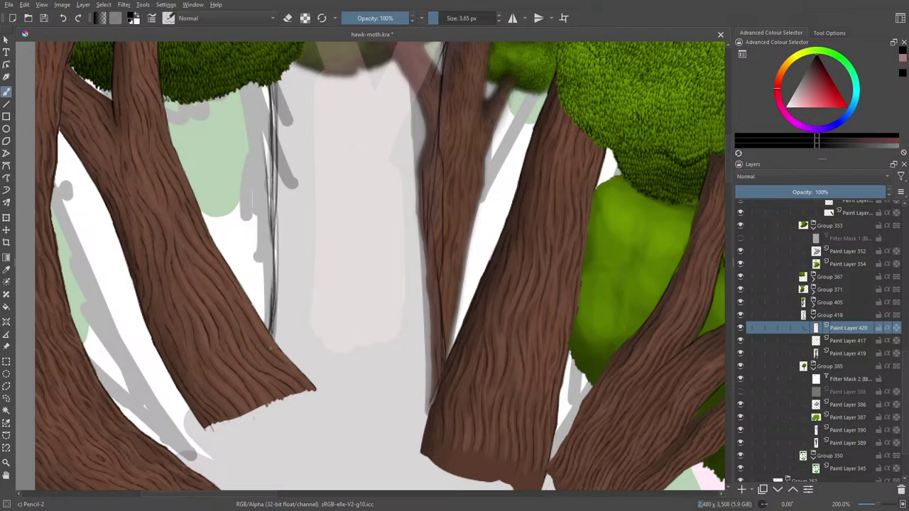
Check the traced outline by toggling Paint Layer 419's visibility, and hide the rough outline on Paint Layer 417.
left_click(841, 354)
left_click(740, 353)
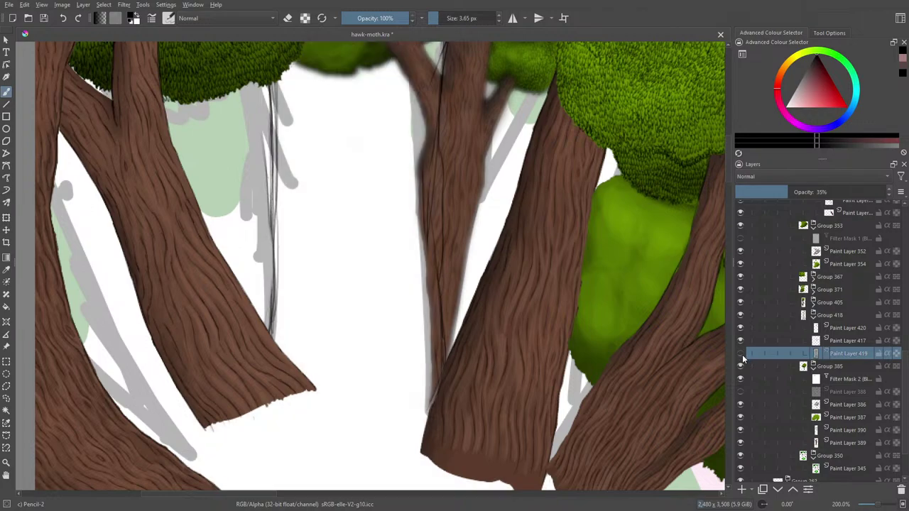
left_click(740, 354)
left_click(741, 354)
left_click(741, 354)
left_click(743, 342)
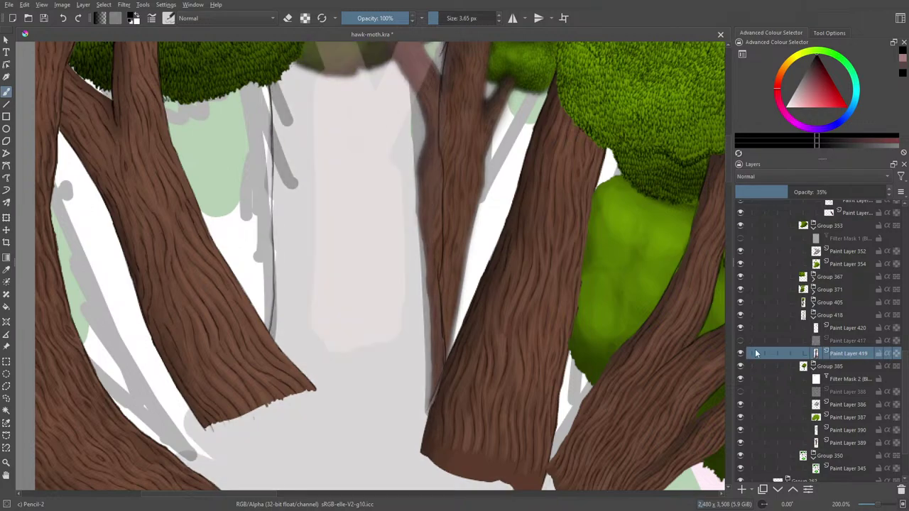
scroll(724, 160, "up", 5)
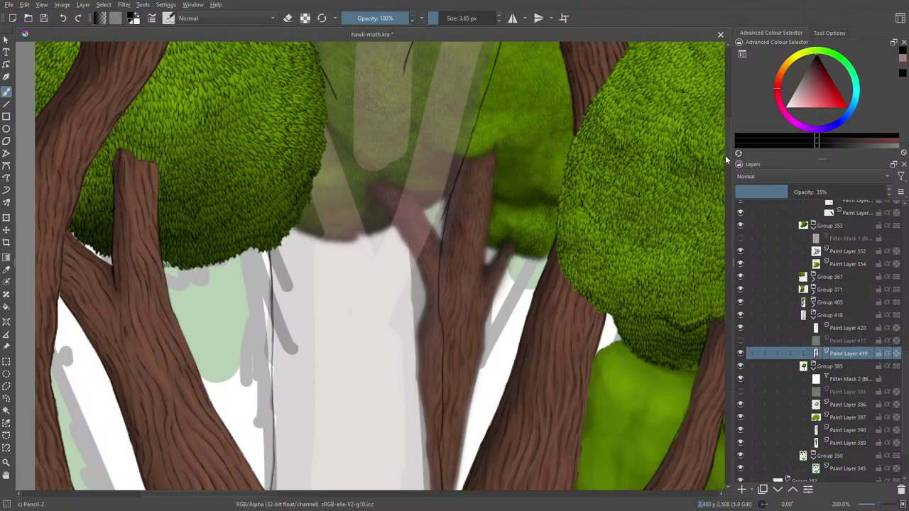
scroll(725, 154, "down", 5)
Draw short wavy bark lines on Paint Layer 420 beside the trunk's lower right edge.
left_click(844, 328)
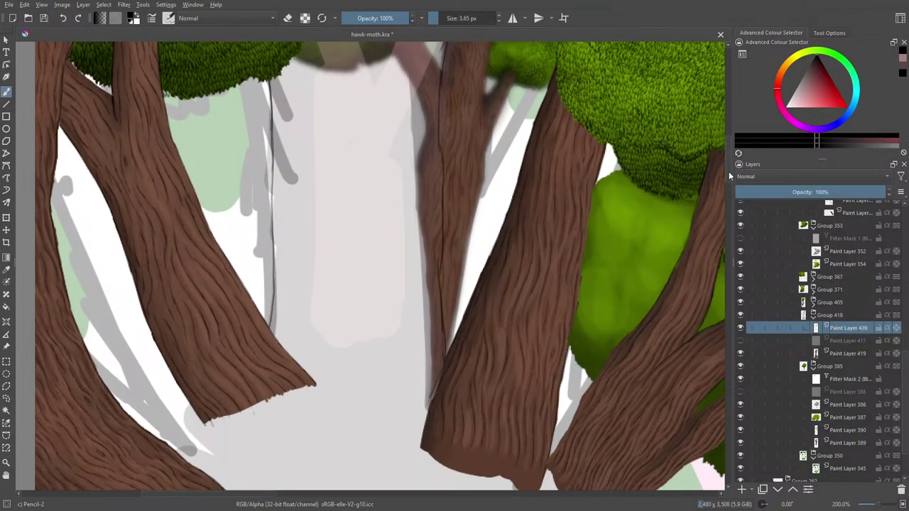
scroll(728, 171, "up", 10)
scroll(721, 134, "down", 10)
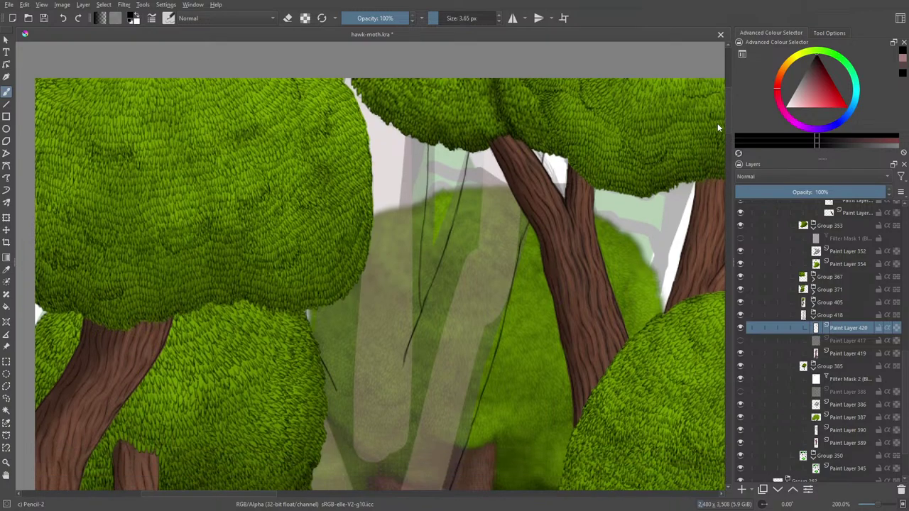
scroll(724, 181, "up", 3)
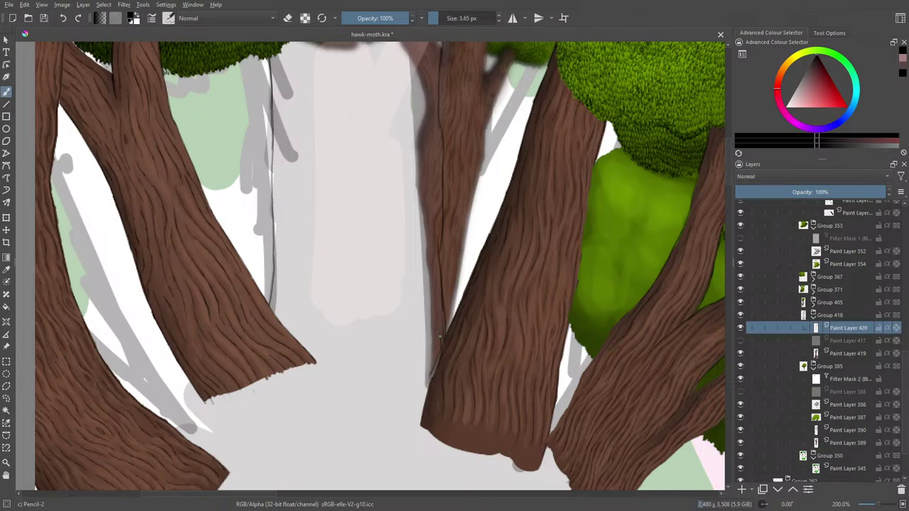
left_click_drag(440, 311, 431, 282)
mouse_move(435, 244)
left_mouse_down()
mouse_move(437, 278)
mouse_move(422, 268)
mouse_move(435, 357)
mouse_move(424, 384)
mouse_move(418, 297)
left_mouse_up()
mouse_move(418, 331)
left_mouse_down()
mouse_move(414, 292)
mouse_move(421, 364)
mouse_move(404, 329)
left_mouse_up()
mouse_move(409, 344)
left_mouse_down()
mouse_move(396, 303)
mouse_move(403, 307)
mouse_move(406, 263)
left_mouse_up()
mouse_move(412, 297)
left_mouse_down()
mouse_move(414, 241)
mouse_move(417, 277)
left_mouse_up()
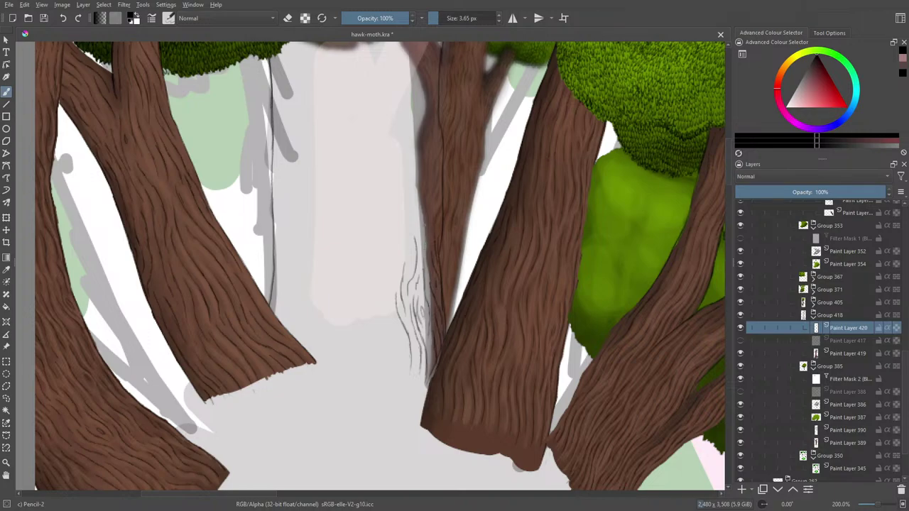
Extend the bark lines up along the trunk's right edge towards the fork.
left_click_drag(424, 241, 413, 196)
mouse_move(417, 211)
left_mouse_down()
mouse_move(412, 186)
mouse_move(430, 211)
mouse_move(434, 202)
mouse_move(425, 151)
mouse_move(436, 187)
left_mouse_up()
left_click_drag(418, 190, 411, 133)
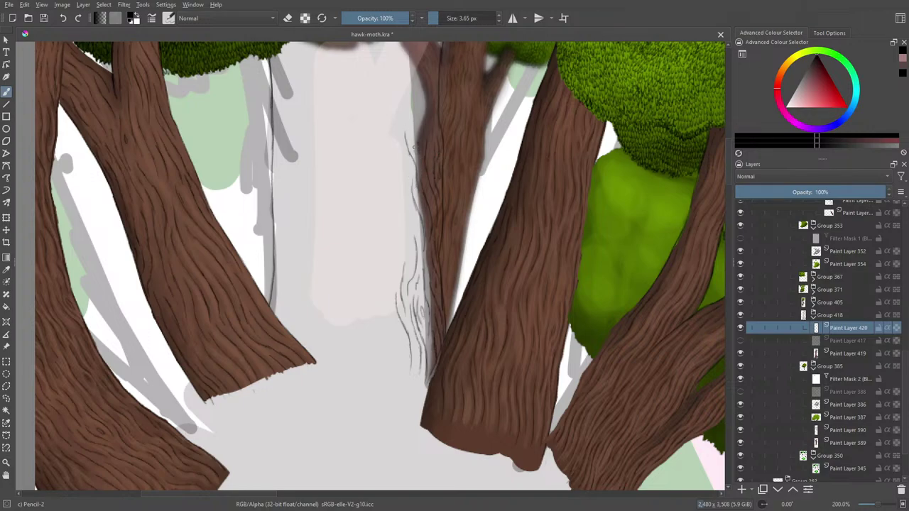
mouse_move(419, 142)
left_mouse_down()
mouse_move(409, 103)
mouse_move(418, 112)
mouse_move(415, 81)
left_mouse_up()
left_click_drag(430, 129, 424, 95)
mouse_move(399, 151)
left_mouse_down()
mouse_move(399, 230)
mouse_move(400, 267)
left_mouse_up()
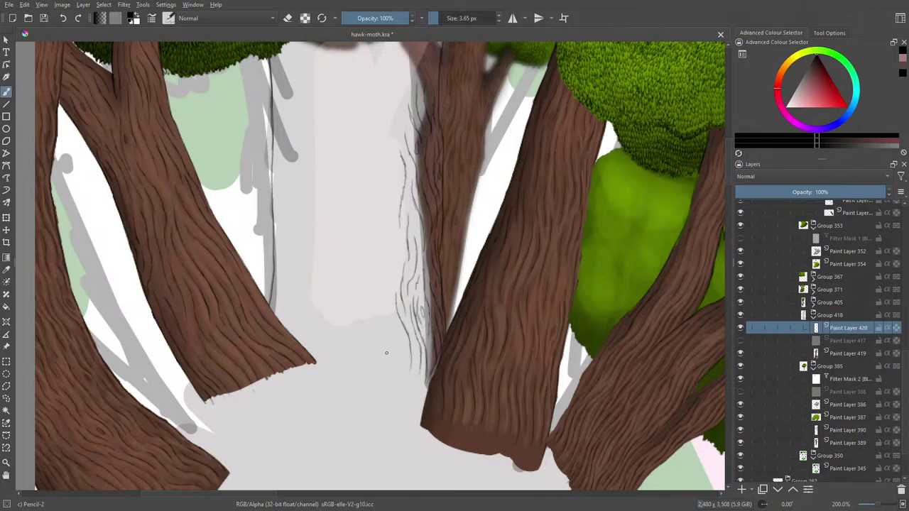
Draw a row of short vertical bark lines across the base of the trunk.
mouse_move(394, 362)
left_mouse_down()
mouse_move(392, 340)
mouse_move(392, 368)
mouse_move(386, 328)
mouse_move(395, 327)
mouse_move(400, 360)
left_mouse_up()
mouse_move(277, 303)
left_mouse_down()
mouse_move(276, 317)
mouse_move(289, 307)
mouse_move(287, 274)
mouse_move(301, 330)
mouse_move(290, 335)
mouse_move(305, 325)
mouse_move(310, 300)
mouse_move(313, 348)
mouse_move(323, 333)
left_mouse_up()
mouse_move(320, 335)
left_mouse_down()
mouse_move(329, 302)
mouse_move(320, 304)
mouse_move(319, 277)
mouse_move(338, 313)
mouse_move(331, 360)
left_mouse_up()
mouse_move(351, 313)
left_mouse_down()
mouse_move(349, 369)
mouse_move(367, 306)
left_mouse_up()
left_click_drag(355, 361, 359, 304)
left_click_drag(375, 366, 378, 312)
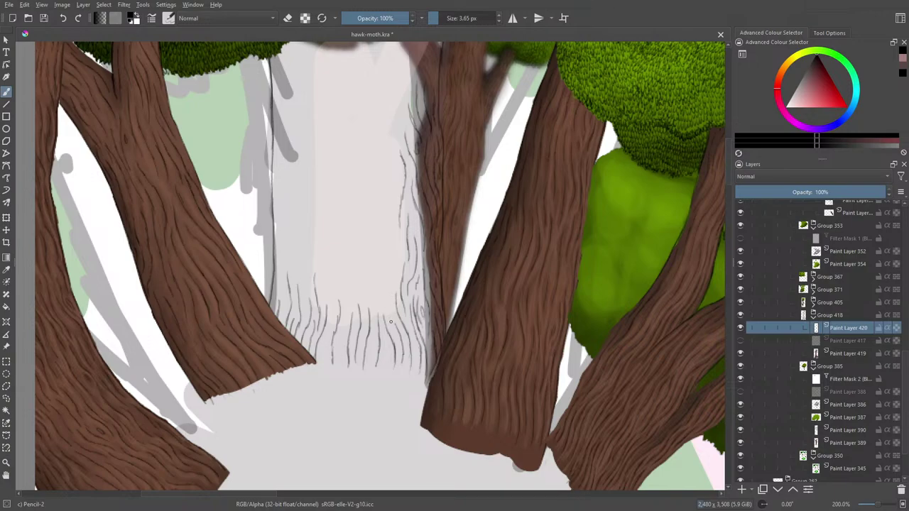
Fill the middle of the lower trunk with wavy bark lines and small knots above the base row.
mouse_move(391, 324)
left_mouse_down()
mouse_move(395, 253)
mouse_move(382, 249)
mouse_move(371, 212)
left_mouse_up()
left_click_drag(388, 244, 379, 217)
mouse_move(384, 182)
left_mouse_down()
mouse_move(399, 256)
mouse_move(368, 269)
mouse_move(374, 303)
mouse_move(361, 202)
mouse_move(364, 291)
mouse_move(340, 241)
left_mouse_up()
left_click_drag(355, 279, 346, 230)
mouse_move(334, 270)
left_mouse_down()
mouse_move(332, 259)
mouse_move(341, 289)
mouse_move(331, 216)
mouse_move(339, 231)
mouse_move(333, 193)
mouse_move(342, 186)
mouse_move(339, 193)
mouse_move(333, 178)
mouse_move(321, 248)
mouse_move(328, 345)
left_mouse_up()
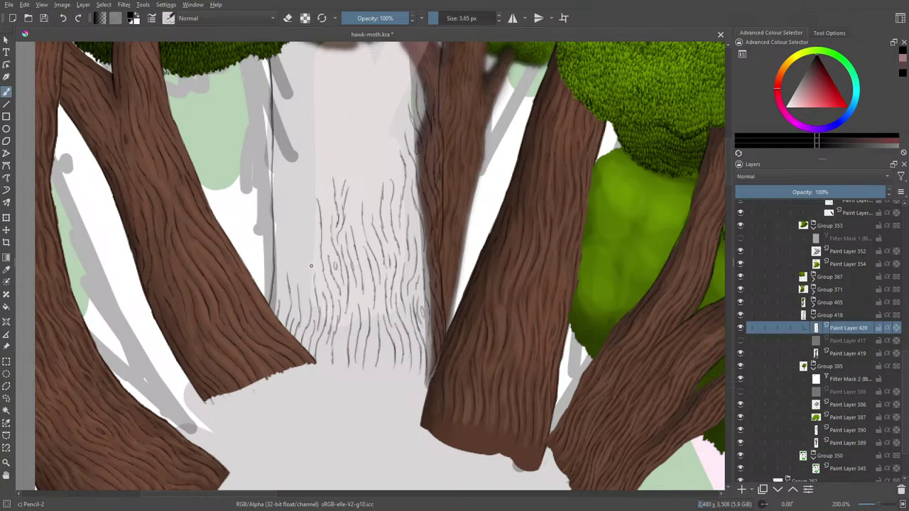
Add wavy bark lines to the left part of the lower trunk, out to its left edge.
left_click_drag(308, 270, 308, 178)
mouse_move(320, 213)
left_mouse_down()
mouse_move(325, 184)
mouse_move(327, 221)
left_mouse_up()
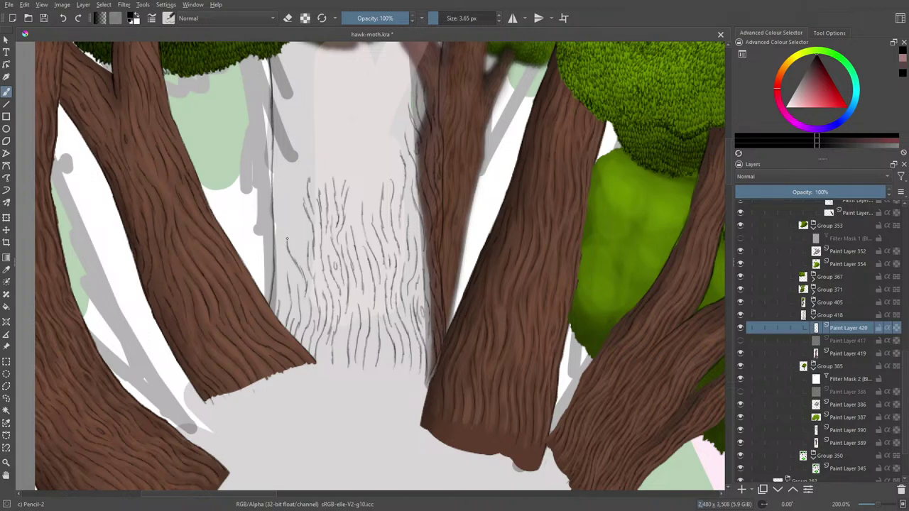
mouse_move(287, 242)
left_mouse_down()
mouse_move(286, 229)
mouse_move(300, 230)
left_mouse_up()
left_click_drag(301, 239, 302, 218)
mouse_move(301, 232)
left_mouse_down()
mouse_move(301, 212)
mouse_move(280, 250)
mouse_move(271, 311)
mouse_move(279, 293)
left_mouse_up()
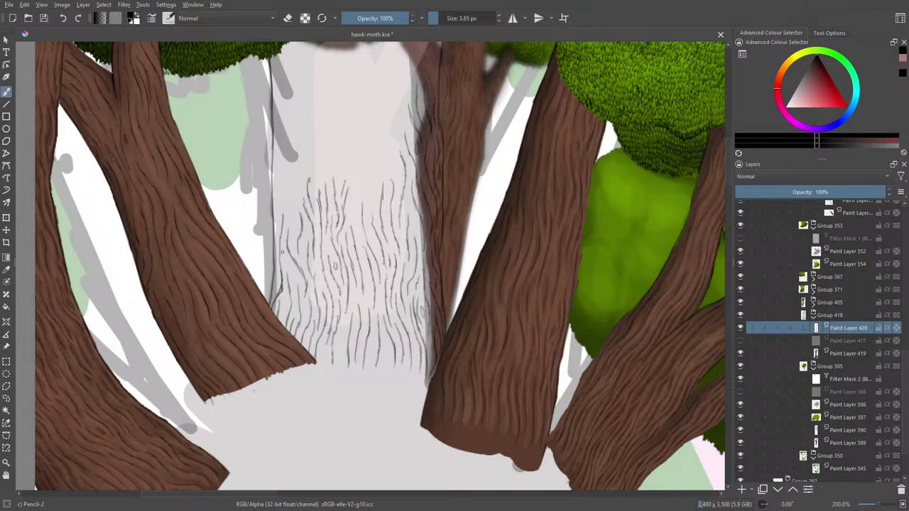
Erase the stray mark at the trunk's lower left edge with the Eraser Circle at 6.74 px, and return to Pencil-2.
key("e")
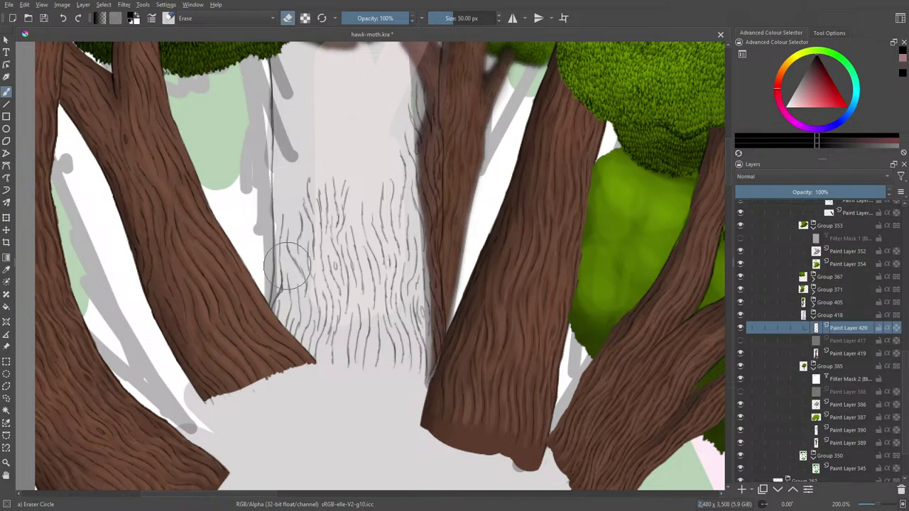
key("bracketleft")
key("bracketleft")
key("bracketleft")
key("bracketleft")
key("bracketleft")
key("bracketleft")
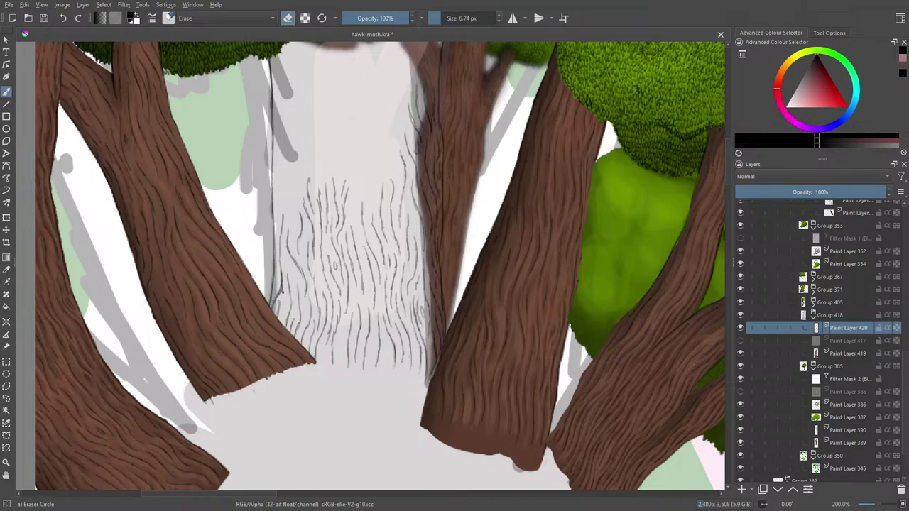
left_click_drag(281, 290, 276, 302)
key("e")
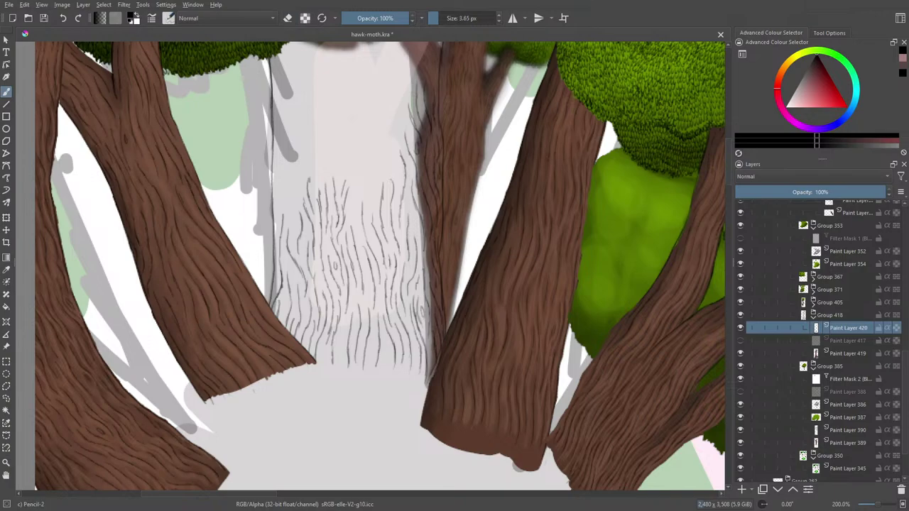
Draw more wavy bark lines upward along the trunk's left edge with the Pencil-2 preset.
right_click(217, 143)
left_click(302, 174)
mouse_move(276, 236)
left_mouse_down()
mouse_move(282, 158)
mouse_move(292, 225)
mouse_move(299, 150)
left_mouse_up()
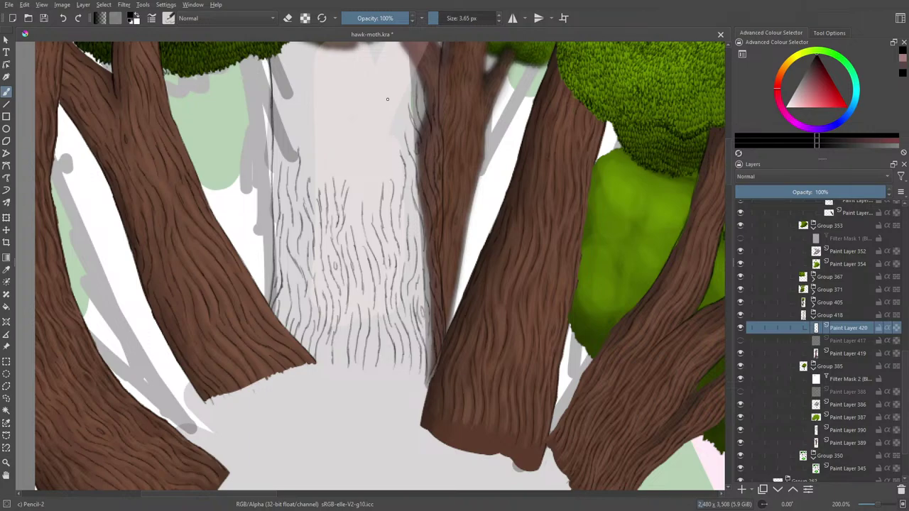
Compare the bark lines with Paint Layer 419 at full opacity and hidden, and set that layer's opacity to 40%.
scroll(727, 168, "up", 5)
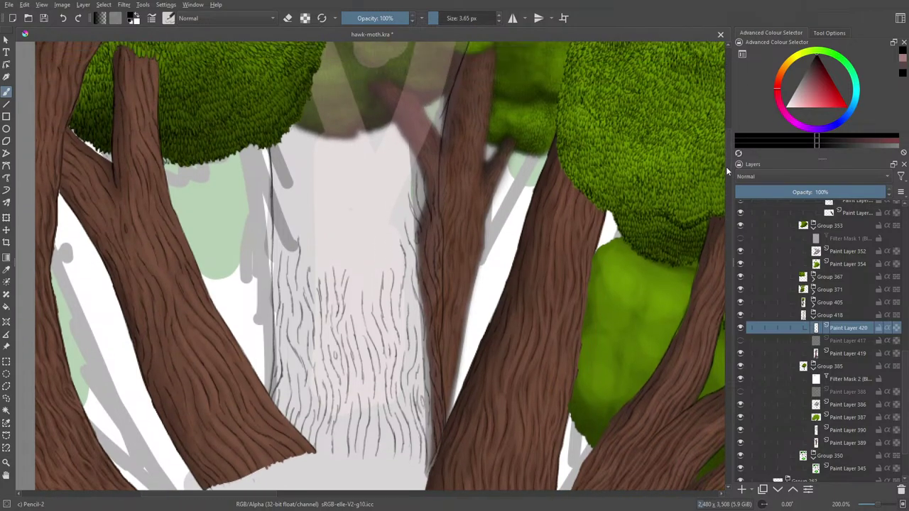
left_click(840, 353)
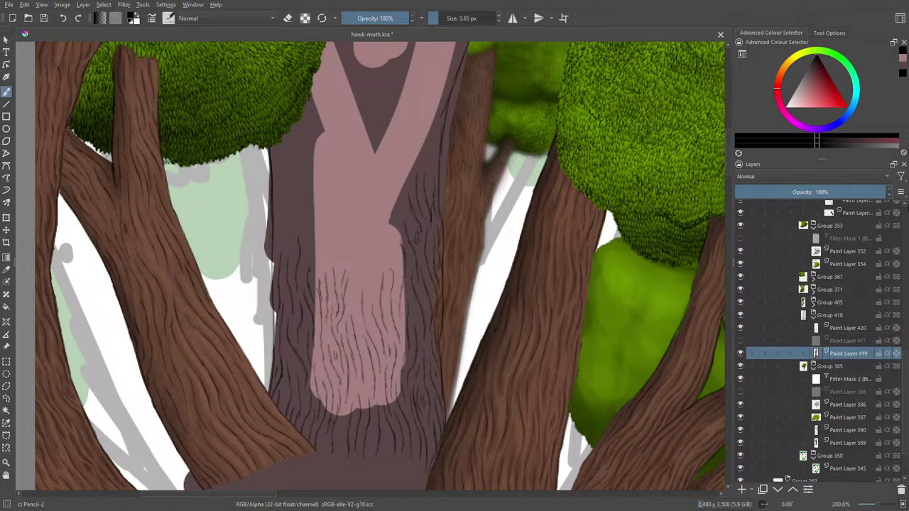
left_click(739, 352)
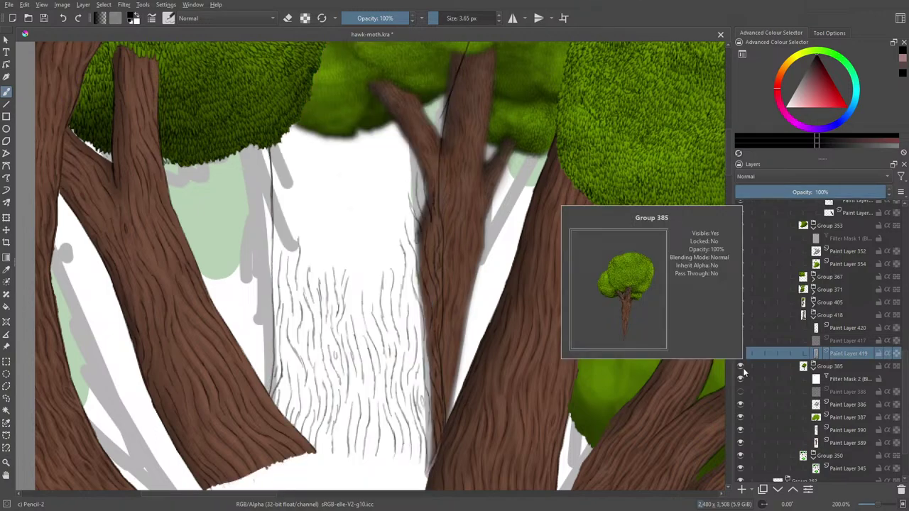
left_click_drag(884, 192, 799, 193)
left_click(740, 352)
left_click(838, 192)
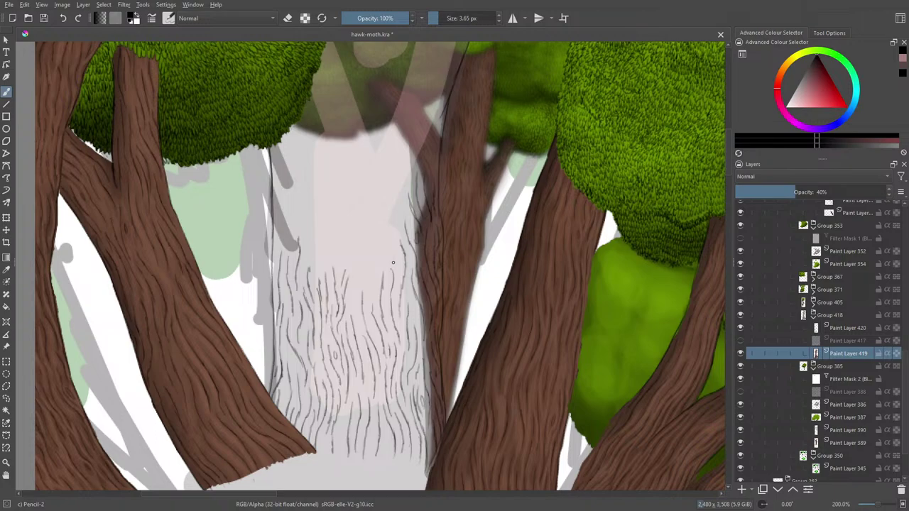
Draw wavy bark lines on Paint Layer 420 up the right side of the upper trunk and into the right branch.
left_click(844, 327)
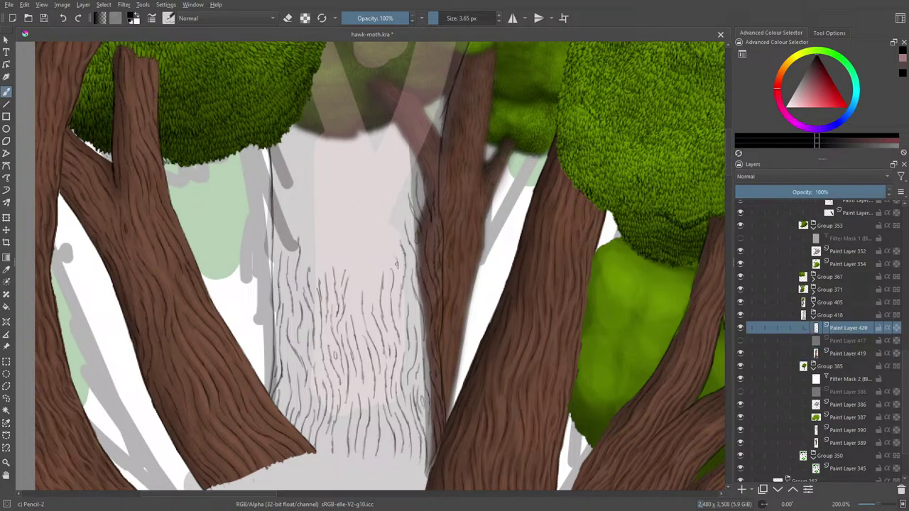
mouse_move(396, 262)
left_mouse_down()
mouse_move(389, 235)
mouse_move(399, 176)
mouse_move(382, 218)
left_mouse_up()
mouse_move(381, 246)
left_mouse_down()
mouse_move(370, 282)
mouse_move(353, 294)
mouse_move(363, 258)
mouse_move(369, 265)
mouse_move(375, 194)
mouse_move(373, 203)
left_mouse_up()
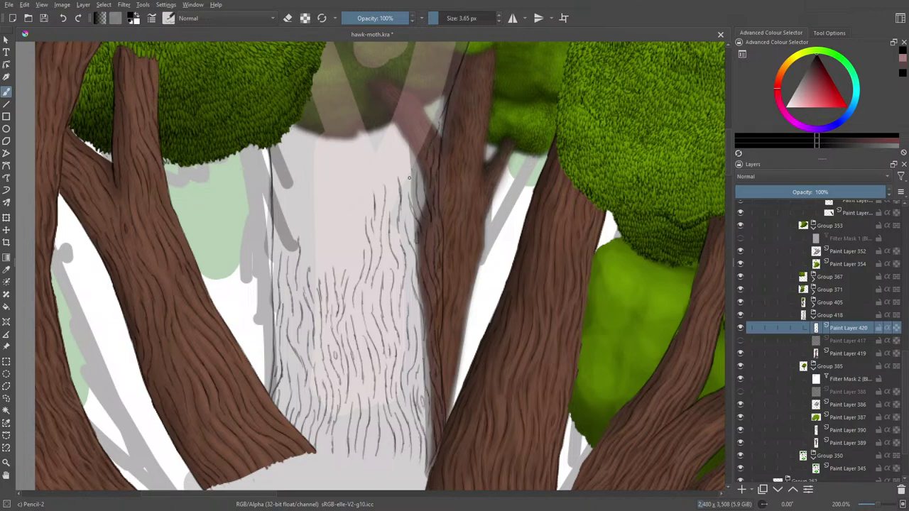
mouse_move(415, 165)
left_mouse_down()
mouse_move(433, 93)
mouse_move(416, 112)
left_mouse_up()
left_click_drag(414, 116, 400, 173)
mouse_move(415, 139)
left_mouse_down()
mouse_move(412, 153)
mouse_move(412, 142)
left_mouse_up()
mouse_move(404, 111)
left_mouse_down()
mouse_move(392, 149)
mouse_move(393, 194)
mouse_move(383, 201)
mouse_move(390, 184)
mouse_move(384, 201)
mouse_move(364, 210)
mouse_move(370, 166)
mouse_move(377, 188)
mouse_move(374, 141)
left_mouse_up()
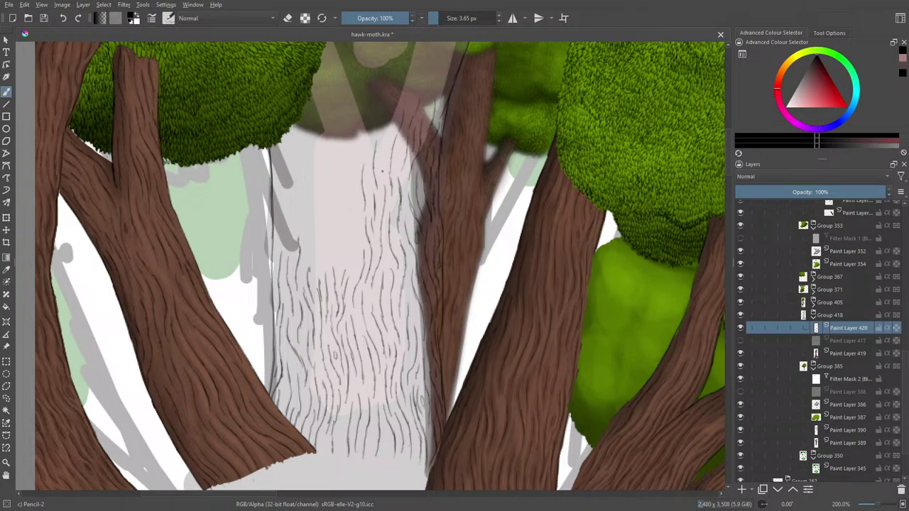
Fill the middle and left side of the upper trunk with wavy bark lines on Paint Layer 420.
left_click_drag(384, 174, 384, 132)
mouse_move(351, 172)
left_mouse_down()
mouse_move(341, 226)
mouse_move(358, 230)
mouse_move(355, 271)
left_mouse_up()
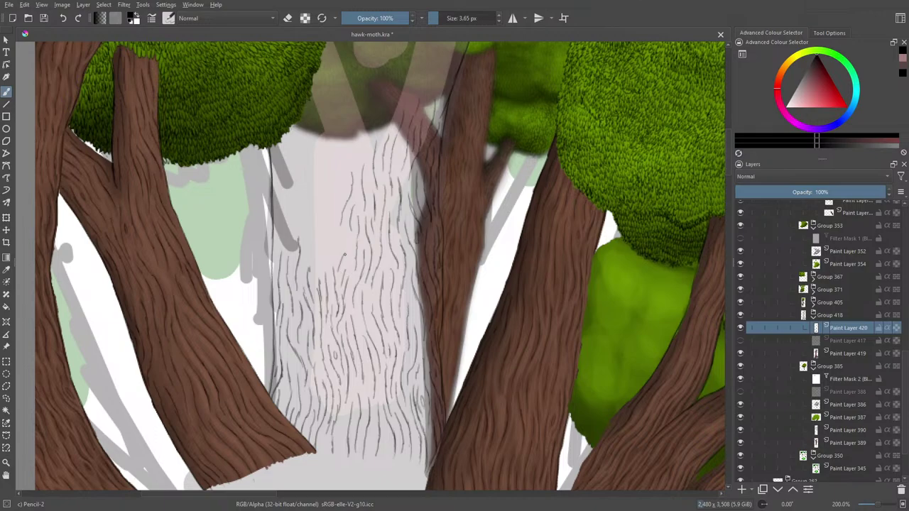
mouse_move(330, 253)
left_mouse_down()
mouse_move(328, 271)
mouse_move(315, 272)
mouse_move(333, 194)
left_mouse_up()
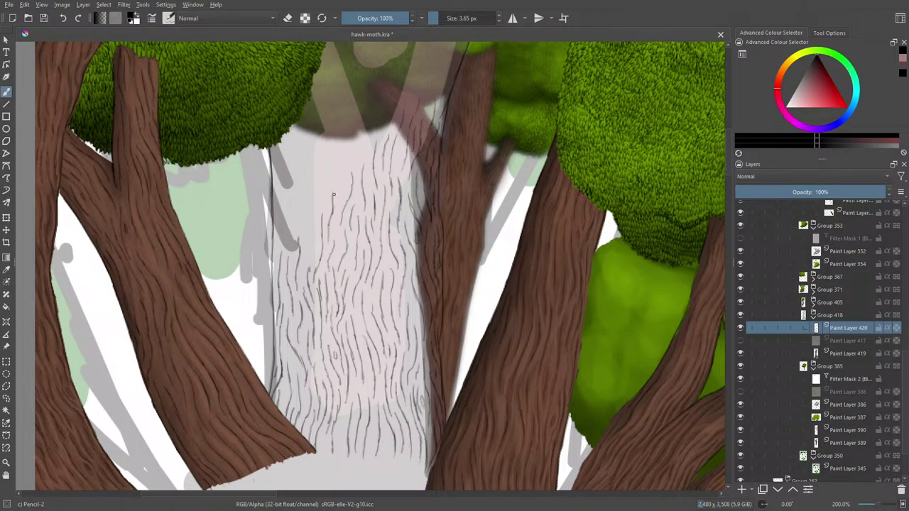
mouse_move(334, 230)
left_mouse_down()
mouse_move(339, 153)
mouse_move(326, 158)
mouse_move(302, 269)
mouse_move(304, 211)
mouse_move(309, 190)
mouse_move(311, 217)
mouse_move(315, 189)
mouse_move(298, 150)
mouse_move(298, 186)
mouse_move(276, 250)
mouse_move(290, 144)
mouse_move(291, 171)
mouse_move(296, 166)
mouse_move(274, 174)
mouse_move(276, 225)
left_mouse_up()
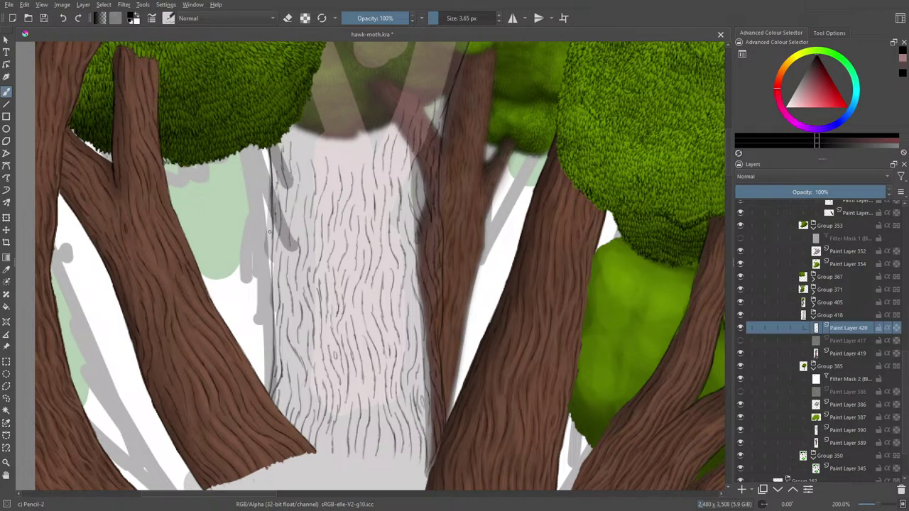
Draw wavy bark lines where the upper trunk leads into the base of the right branch.
left_click_drag(731, 159, 727, 146)
scroll(724, 126, "up", 5)
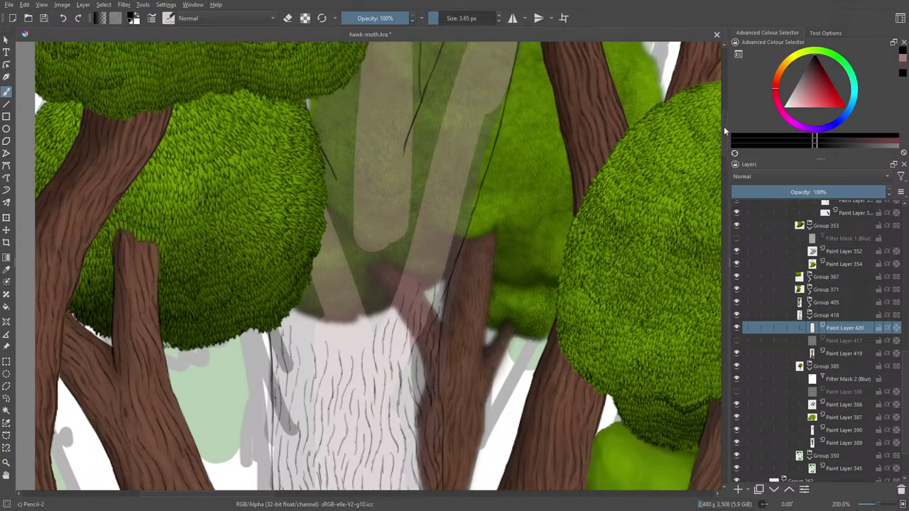
scroll(726, 130, "up", 2)
left_click_drag(429, 287, 430, 302)
left_click_drag(427, 257, 430, 287)
mouse_move(450, 237)
left_mouse_down()
mouse_move(443, 289)
mouse_move(436, 273)
mouse_move(414, 280)
mouse_move(394, 307)
mouse_move(397, 299)
left_mouse_up()
left_click_drag(401, 271, 405, 285)
left_click_drag(422, 256, 412, 270)
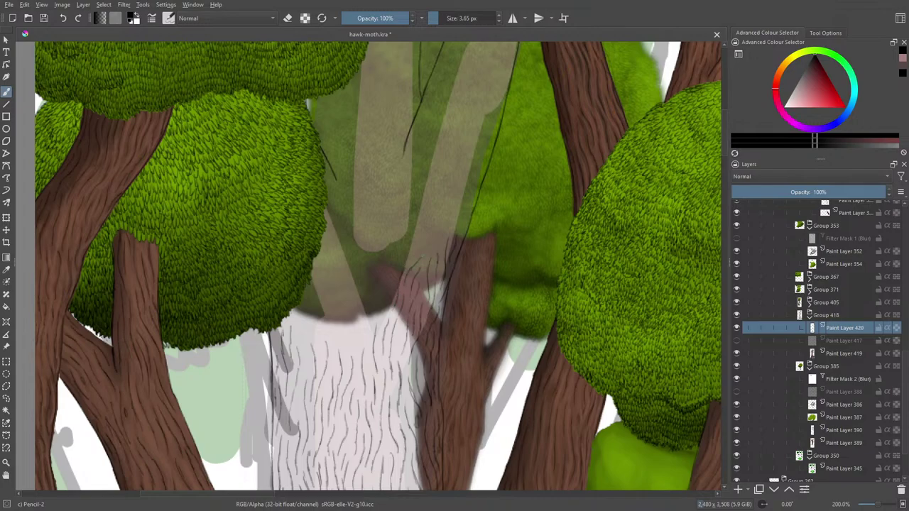
Extend the bark lines through the fork between the branches and into the lower right branch.
left_click_drag(419, 237, 369, 325)
left_click_drag(372, 319, 367, 332)
left_click_drag(362, 321, 356, 340)
mouse_move(363, 295)
left_mouse_down()
mouse_move(376, 265)
mouse_move(361, 281)
mouse_move(373, 275)
mouse_move(367, 293)
mouse_move(366, 240)
left_mouse_up()
left_click_drag(390, 271, 399, 220)
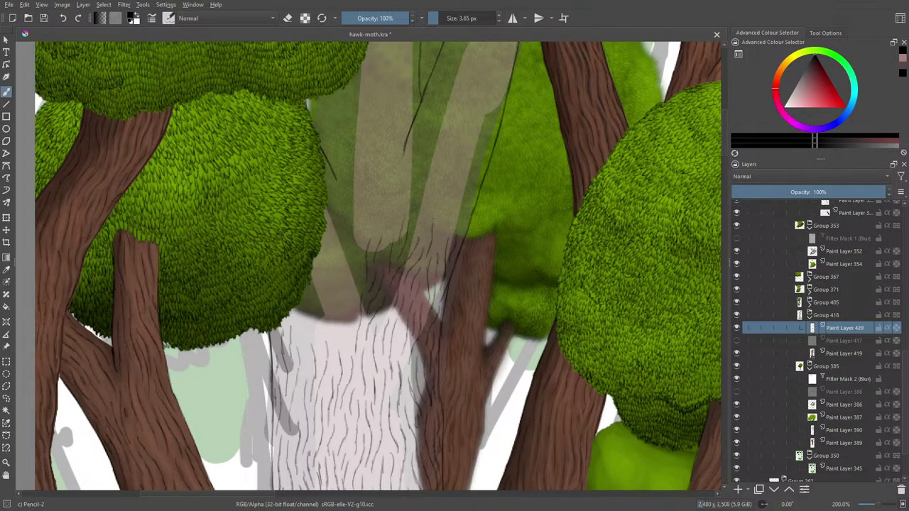
left_click_drag(433, 223, 436, 204)
left_click_drag(439, 240, 447, 194)
left_click_drag(453, 235, 461, 212)
mouse_move(457, 221)
left_mouse_down()
mouse_move(463, 207)
mouse_move(469, 212)
left_mouse_up()
left_click_drag(360, 275, 355, 257)
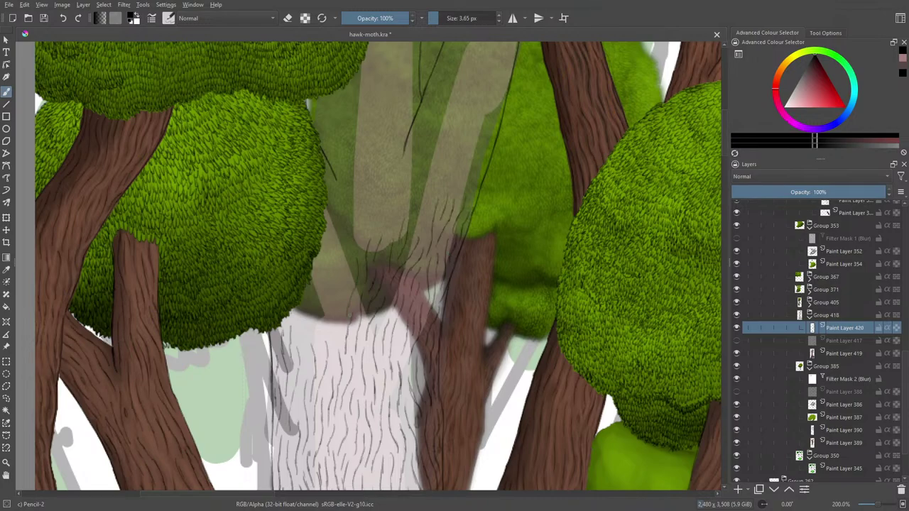
Draw bark lines on the left part of the upper trunk, up into the base of the left branch.
right_click(333, 358)
right_click(335, 362)
mouse_move(332, 368)
left_mouse_down()
mouse_move(343, 267)
mouse_move(319, 349)
mouse_move(301, 321)
mouse_move(322, 279)
mouse_move(320, 253)
left_mouse_up()
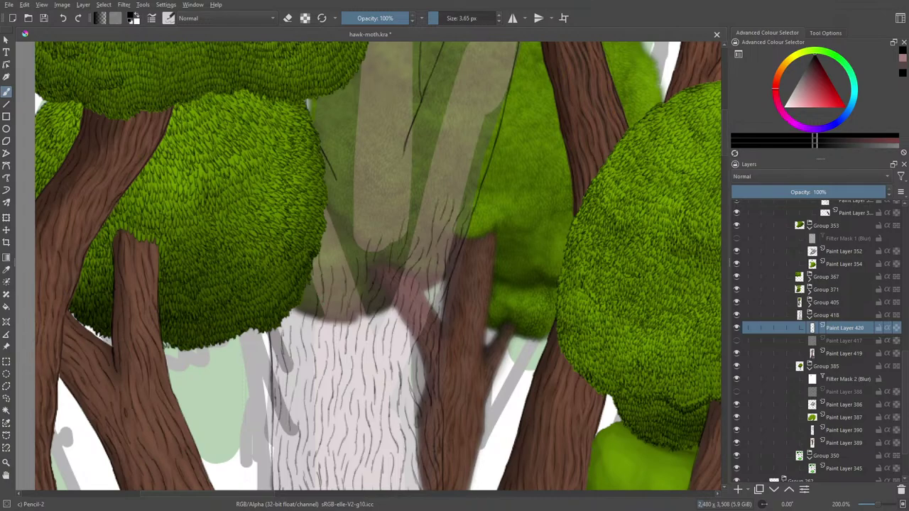
mouse_move(298, 306)
left_mouse_down()
mouse_move(295, 324)
mouse_move(287, 313)
left_mouse_up()
left_click_drag(278, 345, 274, 325)
Draw bark lines along the lower outer edge of the left branch.
left_click_drag(324, 168, 332, 191)
left_click_drag(323, 223, 326, 261)
left_click_drag(340, 295, 332, 246)
mouse_move(353, 277)
left_mouse_down()
mouse_move(343, 228)
mouse_move(358, 244)
mouse_move(360, 202)
mouse_move(355, 216)
mouse_move(348, 192)
left_mouse_up()
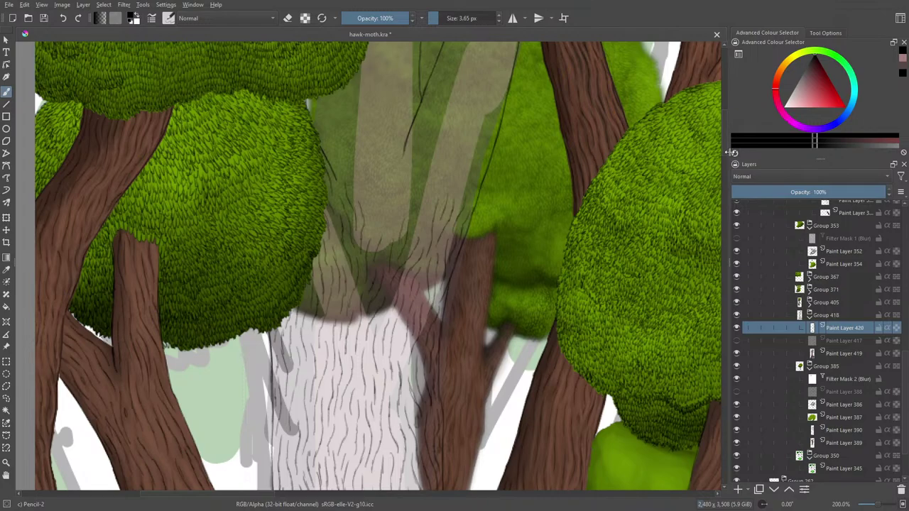
Fill gaps in the bark below the fork and add short strokes up the left branch's outer edge.
scroll(724, 142, "up", 3)
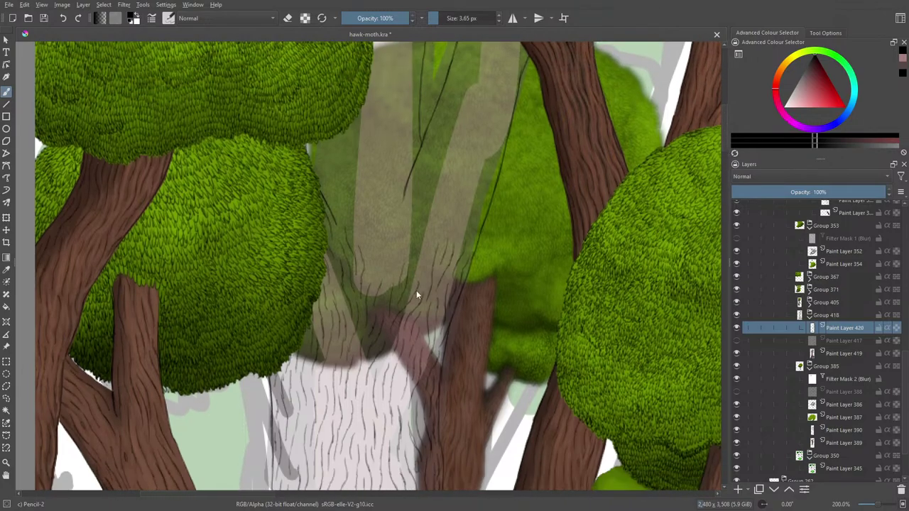
mouse_move(398, 394)
left_mouse_down()
mouse_move(402, 357)
mouse_move(385, 358)
left_mouse_up()
left_click_drag(376, 386, 387, 354)
left_click_drag(331, 353, 328, 369)
left_click_drag(333, 254, 337, 270)
left_click_drag(327, 190, 333, 206)
left_click_drag(319, 162, 325, 179)
left_click_drag(312, 142, 316, 159)
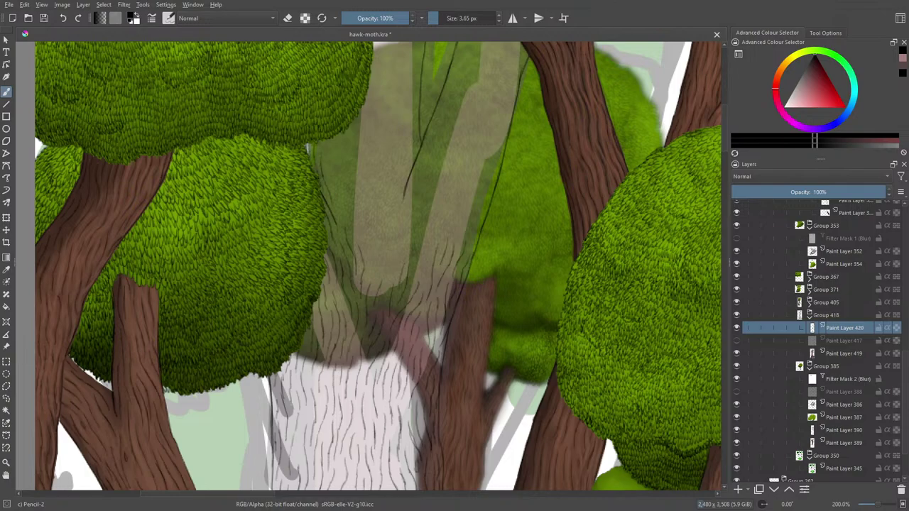
Draw wavy bark lines along the inner edge and centre of the left branch, down toward the fork.
left_click_drag(414, 133, 419, 149)
left_click_drag(410, 122, 414, 136)
left_click_drag(410, 103, 410, 150)
mouse_move(405, 151)
left_mouse_down()
mouse_move(406, 177)
mouse_move(401, 153)
left_mouse_up()
left_click_drag(395, 196, 413, 223)
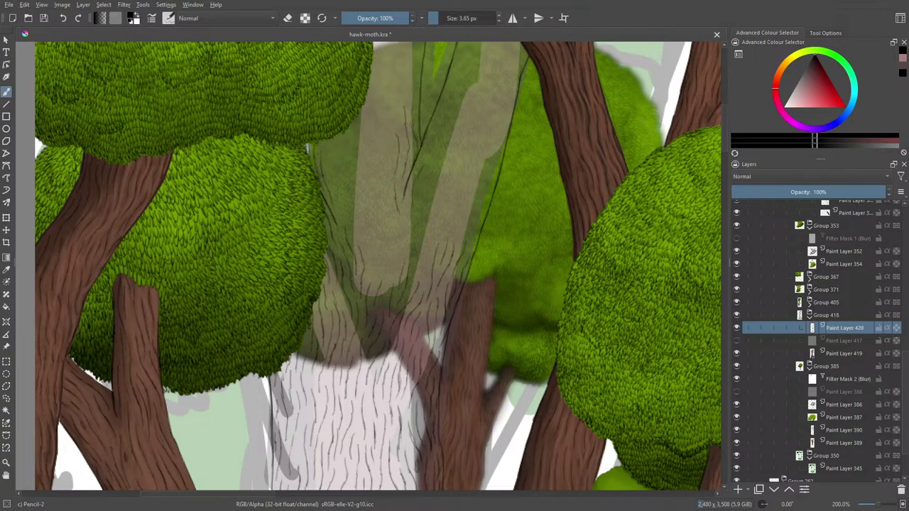
mouse_move(415, 171)
left_mouse_down()
mouse_move(404, 226)
mouse_move(392, 232)
mouse_move(384, 295)
left_mouse_up()
left_click_drag(374, 242, 372, 255)
left_click_drag(384, 214, 382, 236)
left_click_drag(382, 183, 386, 206)
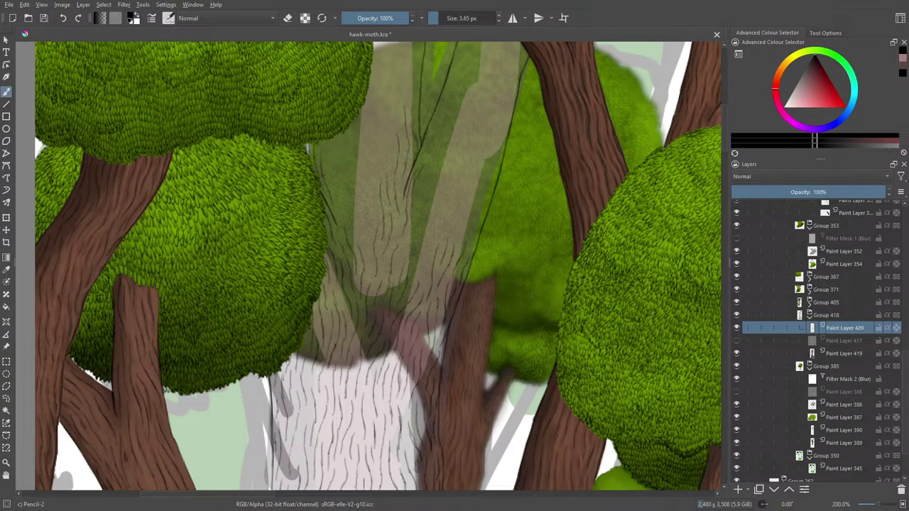
mouse_move(527, 250)
left_mouse_down()
mouse_move(518, 288)
mouse_move(520, 276)
left_mouse_up()
mouse_move(507, 277)
left_mouse_down()
mouse_move(506, 253)
mouse_move(499, 258)
mouse_move(532, 279)
left_mouse_up()
mouse_move(540, 256)
left_mouse_down()
mouse_move(532, 279)
mouse_move(501, 308)
mouse_move(532, 306)
left_mouse_up()
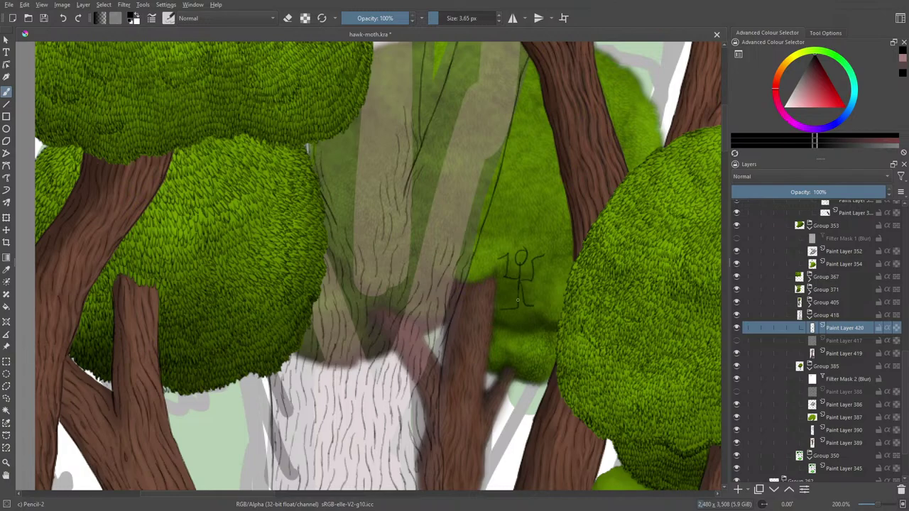
key("e")
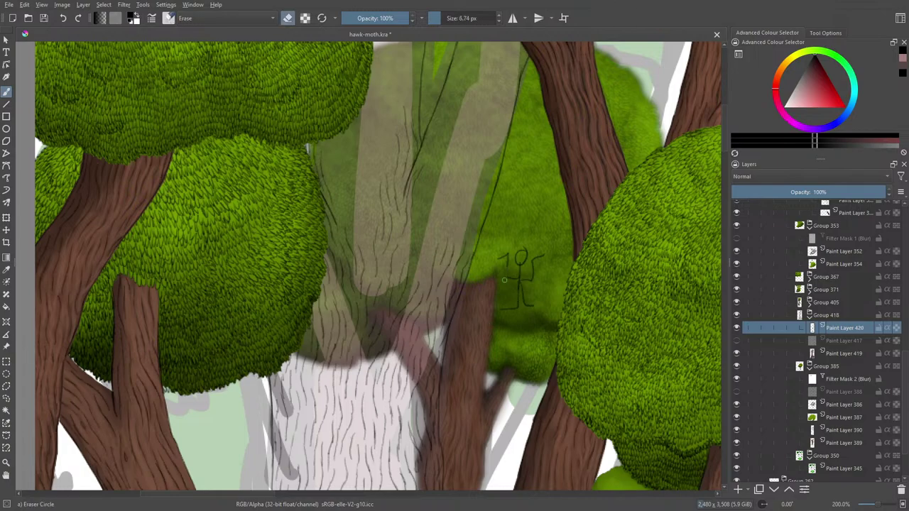
mouse_move(506, 257)
left_mouse_down()
mouse_move(513, 262)
mouse_move(499, 271)
mouse_move(506, 262)
mouse_move(533, 280)
left_mouse_up()
key("e")
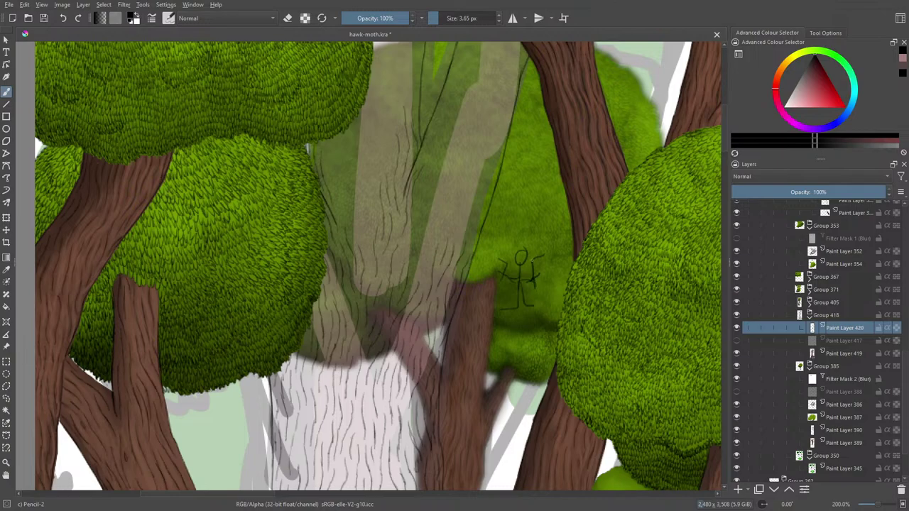
mouse_move(510, 262)
left_mouse_down()
mouse_move(489, 251)
mouse_move(497, 274)
left_mouse_up()
mouse_move(540, 253)
left_mouse_down()
mouse_move(551, 255)
mouse_move(532, 285)
left_mouse_up()
mouse_move(551, 255)
left_mouse_down()
mouse_move(547, 222)
mouse_move(562, 249)
left_mouse_up()
mouse_move(494, 251)
left_mouse_down()
mouse_move(491, 233)
mouse_move(485, 255)
mouse_move(487, 235)
mouse_move(495, 281)
mouse_move(519, 251)
left_mouse_up()
key("e")
left_click_drag(519, 211, 534, 211)
mouse_move(540, 247)
left_mouse_down()
mouse_move(516, 278)
mouse_move(546, 223)
mouse_move(540, 277)
mouse_move(557, 255)
mouse_move(527, 301)
left_mouse_up()
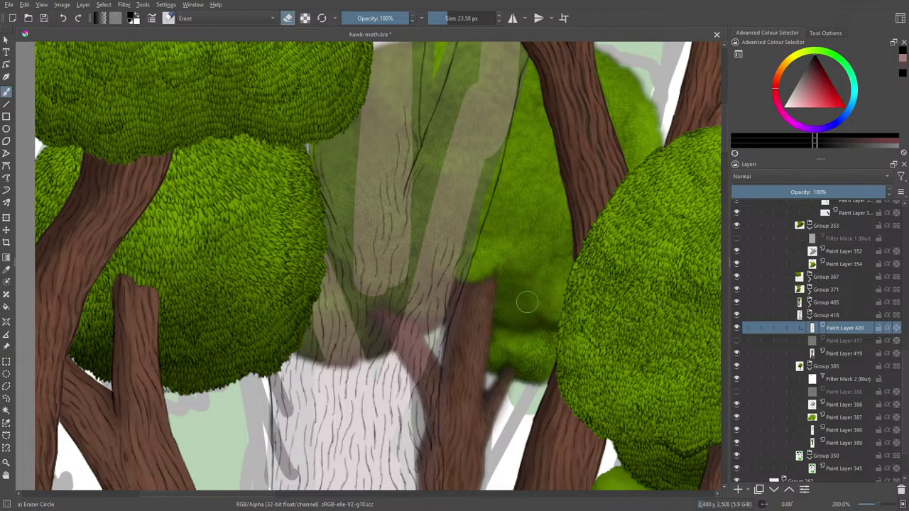
key("e")
mouse_move(518, 268)
left_mouse_down()
mouse_move(517, 316)
mouse_move(518, 301)
mouse_move(539, 288)
mouse_move(521, 306)
mouse_move(534, 310)
mouse_move(536, 302)
mouse_move(524, 335)
left_mouse_up()
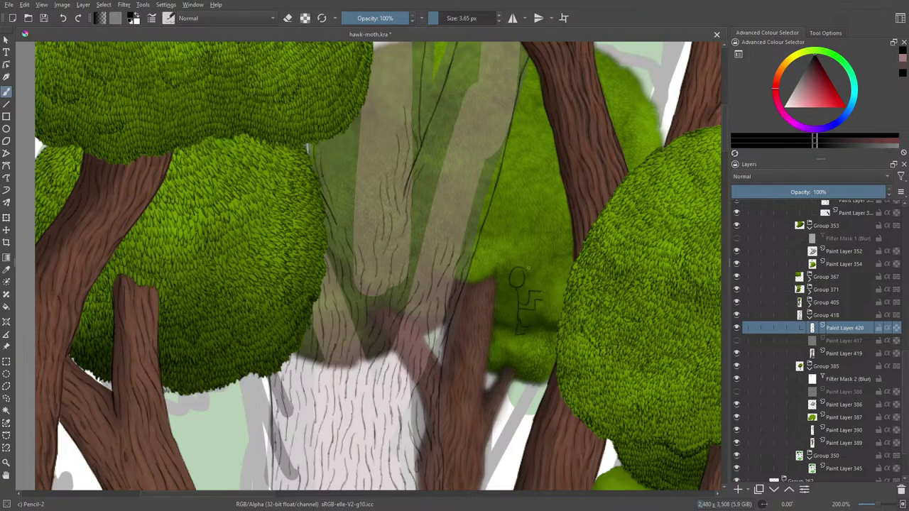
mouse_move(516, 217)
left_mouse_down()
mouse_move(516, 243)
mouse_move(541, 241)
mouse_move(523, 235)
mouse_move(519, 257)
mouse_move(512, 255)
left_mouse_up()
key("e")
mouse_move(517, 218)
left_mouse_down()
mouse_move(518, 316)
mouse_move(545, 248)
mouse_move(519, 281)
left_mouse_up()
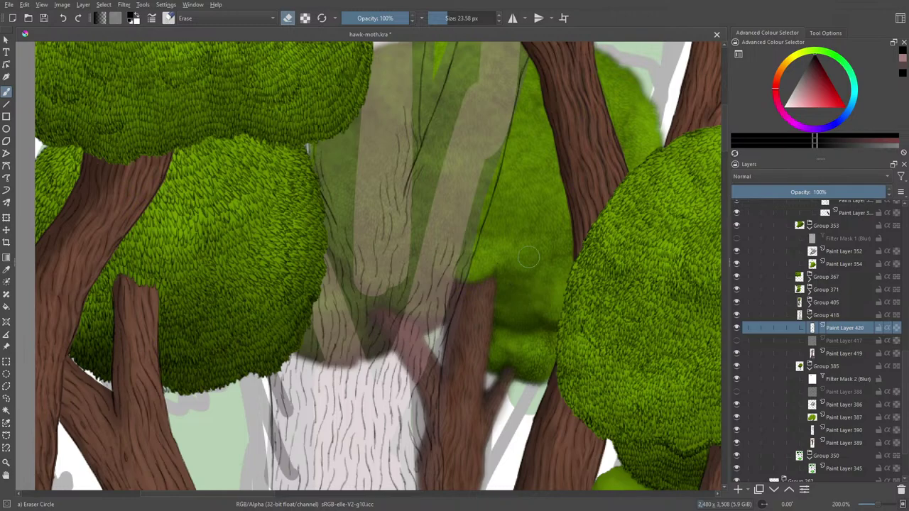
key("e")
Fill the middle section of the right branch with wavy bark lines using Pencil-2 at 3.65 px.
mouse_move(471, 248)
left_mouse_down()
mouse_move(485, 187)
mouse_move(459, 243)
mouse_move(445, 227)
mouse_move(426, 272)
mouse_move(414, 248)
mouse_move(419, 186)
left_mouse_up()
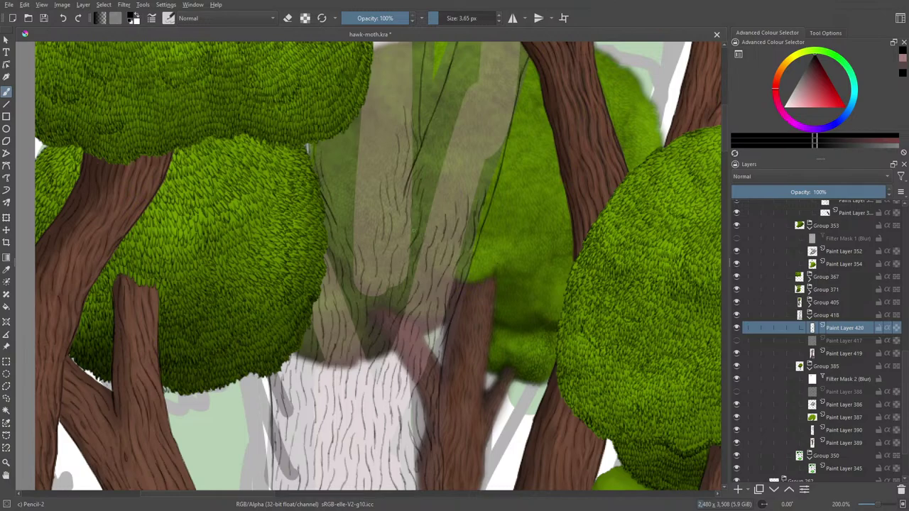
left_click_drag(432, 218, 423, 241)
left_click_drag(434, 196, 446, 169)
mouse_move(447, 204)
left_mouse_down()
mouse_move(462, 169)
mouse_move(437, 214)
mouse_move(474, 163)
mouse_move(498, 171)
mouse_move(491, 183)
mouse_move(488, 137)
left_mouse_up()
mouse_move(478, 165)
left_mouse_down()
mouse_move(486, 149)
mouse_move(477, 136)
mouse_move(471, 147)
mouse_move(458, 147)
left_mouse_up()
mouse_move(432, 179)
left_mouse_down()
mouse_move(453, 125)
mouse_move(433, 133)
mouse_move(446, 89)
mouse_move(465, 98)
left_mouse_up()
left_click_drag(463, 134, 456, 86)
mouse_move(477, 123)
left_mouse_down()
mouse_move(475, 106)
mouse_move(483, 115)
left_mouse_up()
mouse_move(482, 148)
left_mouse_down()
mouse_move(479, 129)
mouse_move(500, 129)
mouse_move(501, 111)
left_mouse_up()
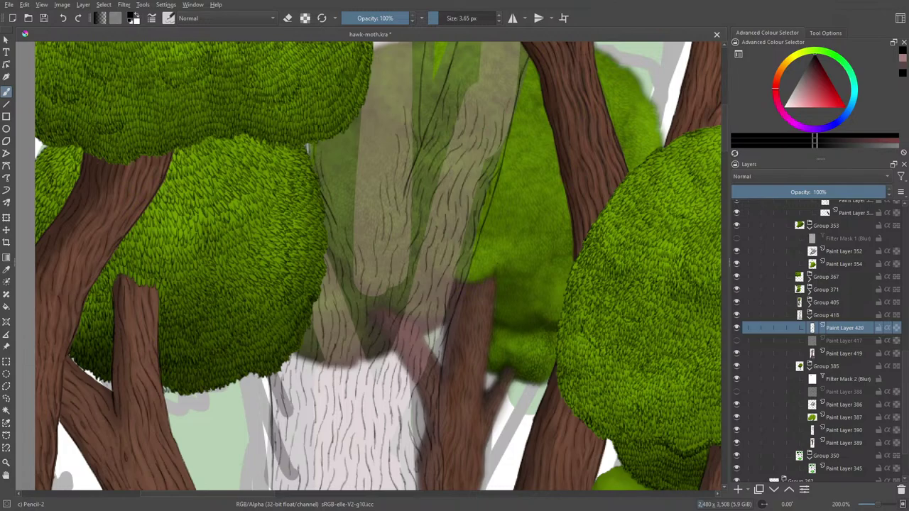
Continue the wavy bark lines up the right branch to where it meets the overlapping brown tree.
scroll(721, 141, "up", 5)
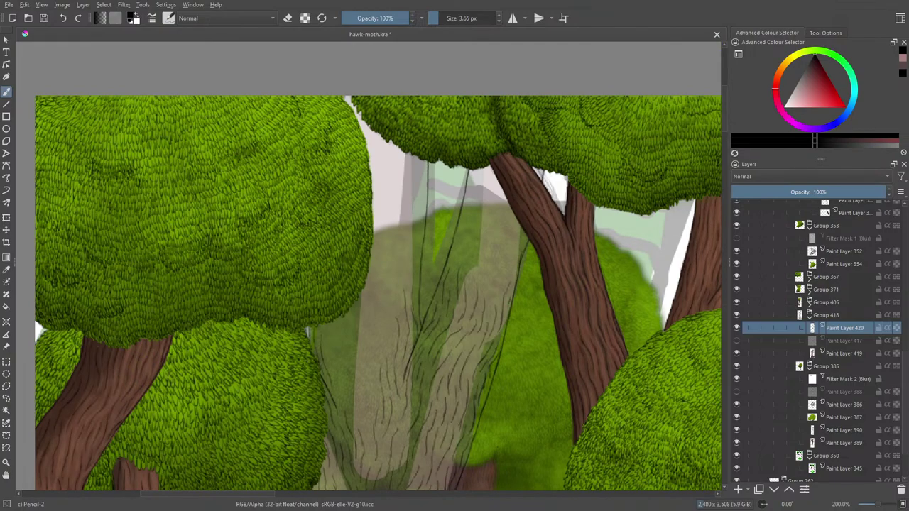
left_click_drag(513, 274, 511, 253)
left_click_drag(517, 264, 513, 233)
mouse_move(516, 231)
left_mouse_down()
mouse_move(509, 219)
mouse_move(506, 237)
mouse_move(500, 221)
left_mouse_up()
left_click_drag(501, 271, 497, 258)
mouse_move(499, 301)
left_mouse_down()
mouse_move(487, 263)
mouse_move(498, 217)
mouse_move(472, 282)
mouse_move(463, 228)
left_mouse_up()
mouse_move(461, 256)
left_mouse_down()
mouse_move(460, 214)
mouse_move(478, 222)
mouse_move(484, 192)
mouse_move(472, 205)
mouse_move(475, 169)
mouse_move(495, 170)
left_mouse_up()
mouse_move(487, 209)
left_mouse_down()
mouse_move(495, 181)
mouse_move(501, 187)
left_mouse_up()
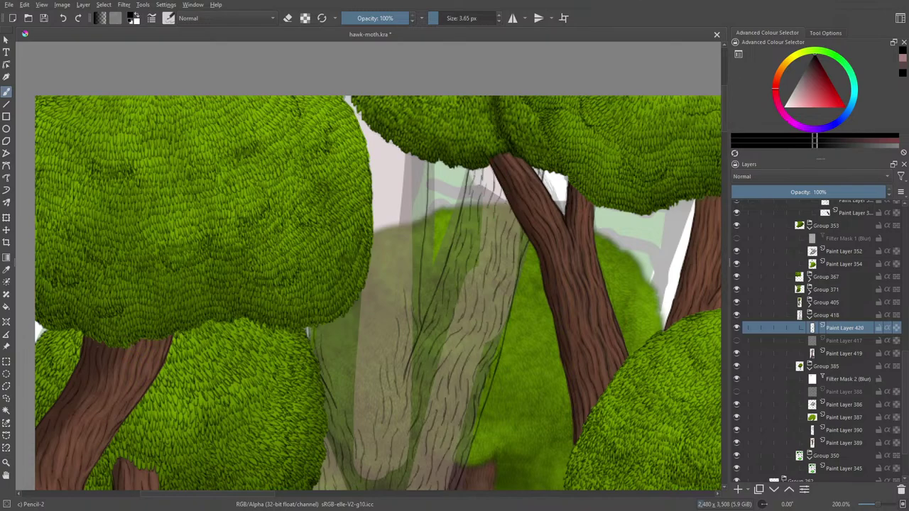
Add denser bark lines to the narrow top end of the right branch, especially along its inner edge.
left_click_drag(504, 222, 503, 209)
left_click_drag(484, 212, 486, 193)
left_click_drag(487, 198, 489, 182)
left_click_drag(487, 184, 485, 172)
left_click_drag(477, 226, 484, 177)
left_click_drag(471, 216, 472, 200)
left_click_drag(466, 234, 479, 169)
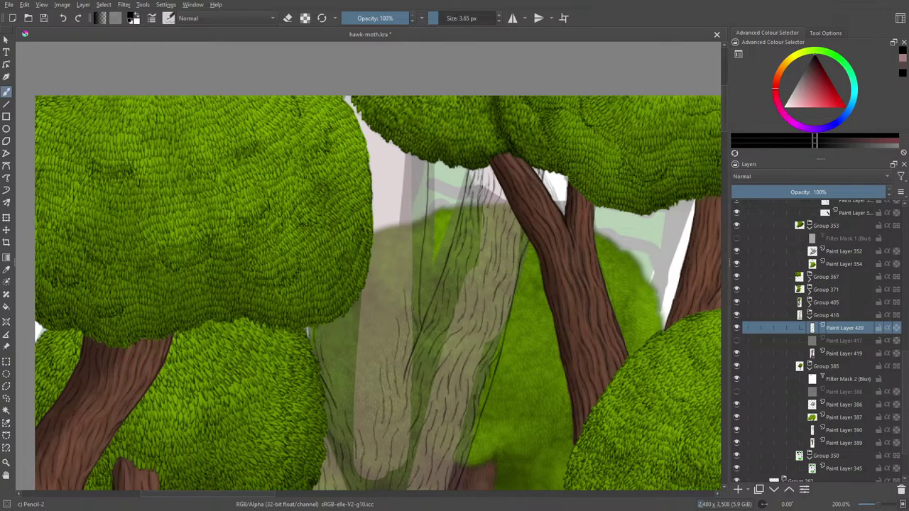
Fill the remaining gaps between the bark lines in the middle of the right branch.
left_click_drag(488, 267, 492, 247)
mouse_move(483, 287)
left_mouse_down()
mouse_move(482, 261)
mouse_move(480, 287)
left_mouse_up()
left_click_drag(472, 315, 478, 301)
left_click_drag(491, 332, 495, 311)
mouse_move(367, 319)
left_mouse_down()
mouse_move(359, 350)
mouse_move(372, 353)
left_mouse_up()
mouse_move(358, 314)
left_mouse_down()
mouse_move(355, 353)
mouse_move(379, 360)
mouse_move(362, 363)
left_mouse_up()
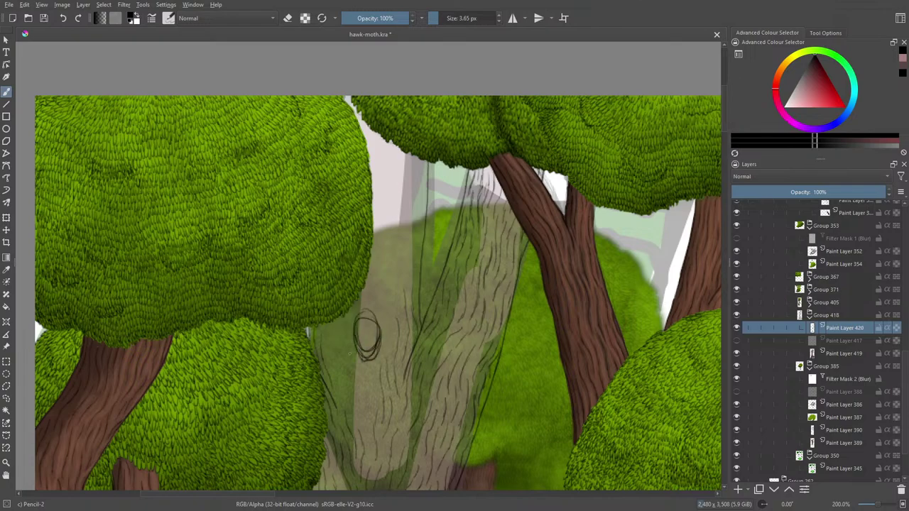
key("e")
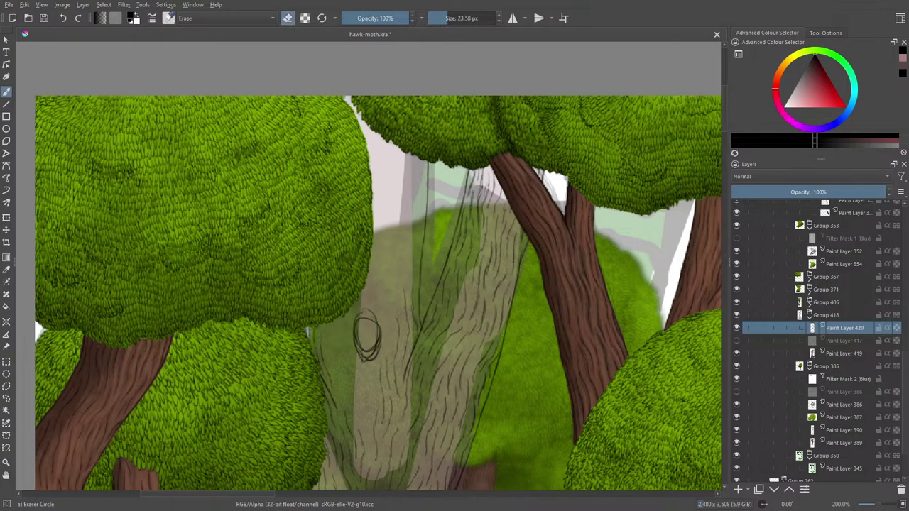
mouse_move(358, 340)
left_mouse_down()
mouse_move(368, 352)
mouse_move(376, 339)
mouse_move(377, 349)
mouse_move(379, 324)
mouse_move(356, 354)
mouse_move(377, 353)
mouse_move(362, 345)
mouse_move(374, 351)
mouse_move(385, 338)
mouse_move(385, 311)
mouse_move(359, 304)
mouse_move(347, 323)
mouse_move(362, 354)
mouse_move(389, 349)
mouse_move(380, 384)
left_mouse_up()
Outline a round knot on the left branch with Pencil-2 and draw bark lines curving past its inner side and upward.
key("slash")
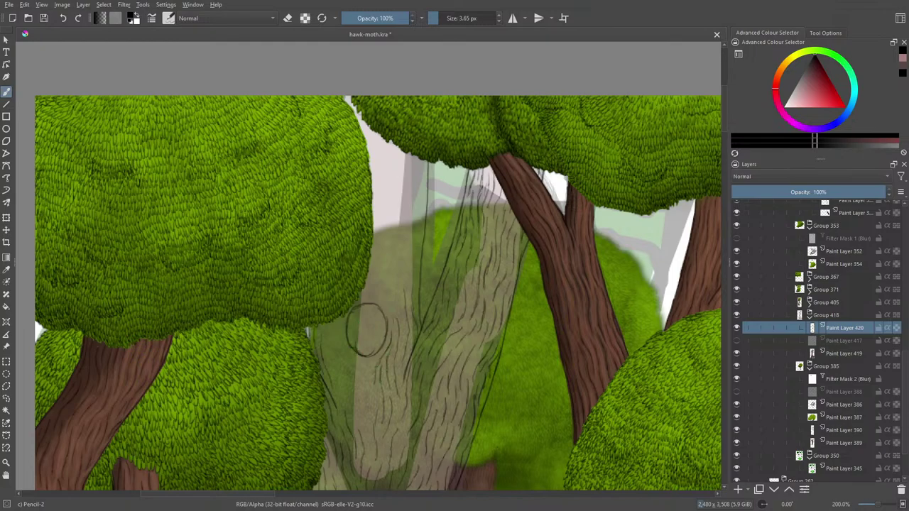
mouse_move(389, 305)
left_mouse_down()
mouse_move(394, 319)
mouse_move(388, 311)
mouse_move(397, 310)
left_mouse_up()
left_click_drag(385, 285, 402, 317)
mouse_move(392, 266)
left_mouse_down()
mouse_move(395, 292)
mouse_move(410, 289)
mouse_move(416, 303)
mouse_move(415, 293)
left_mouse_up()
mouse_move(416, 252)
left_mouse_down()
mouse_move(420, 279)
mouse_move(407, 271)
mouse_move(418, 216)
mouse_move(421, 235)
left_mouse_up()
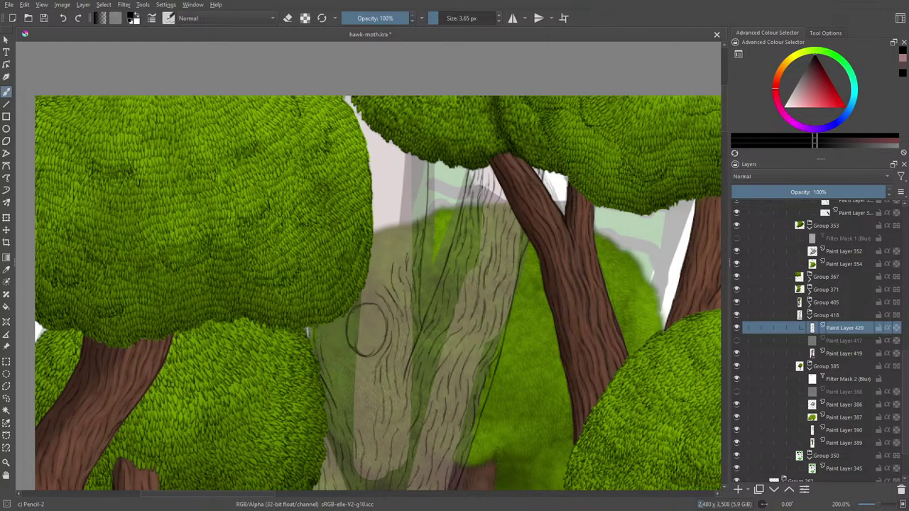
Draw bark lines along the outer side of the knot and below it on the left branch.
mouse_move(341, 318)
left_mouse_down()
mouse_move(345, 359)
mouse_move(335, 366)
mouse_move(331, 320)
mouse_move(334, 372)
left_mouse_up()
mouse_move(335, 373)
left_mouse_down()
mouse_move(357, 428)
mouse_move(366, 429)
left_mouse_up()
left_click_drag(360, 392, 364, 411)
mouse_move(355, 369)
left_mouse_down()
mouse_move(364, 388)
mouse_move(353, 387)
mouse_move(351, 405)
mouse_move(371, 407)
mouse_move(368, 394)
left_mouse_up()
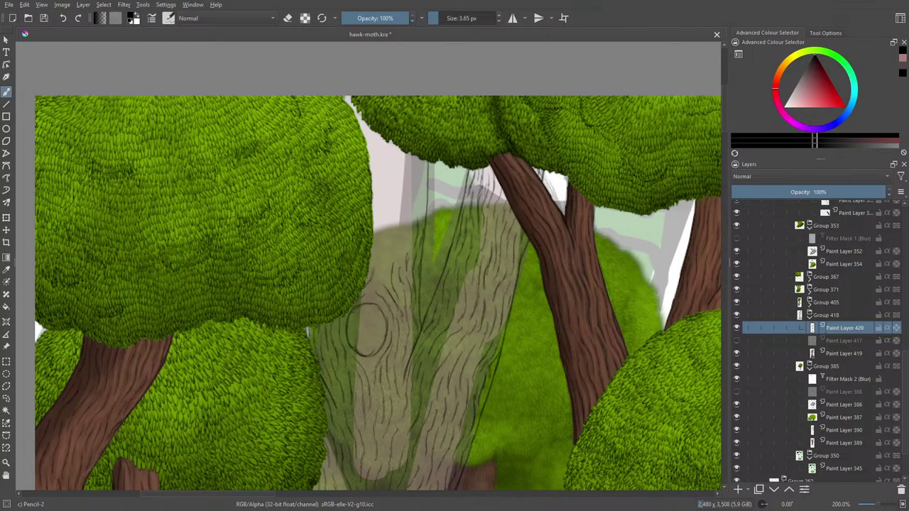
Extend the bark lines above the knot and up the inner edge of the left branch.
left_click_drag(367, 266, 369, 280)
left_click_drag(401, 248, 399, 263)
left_click_drag(404, 224, 402, 247)
mouse_move(415, 203)
left_mouse_down()
mouse_move(409, 240)
mouse_move(419, 174)
left_mouse_up()
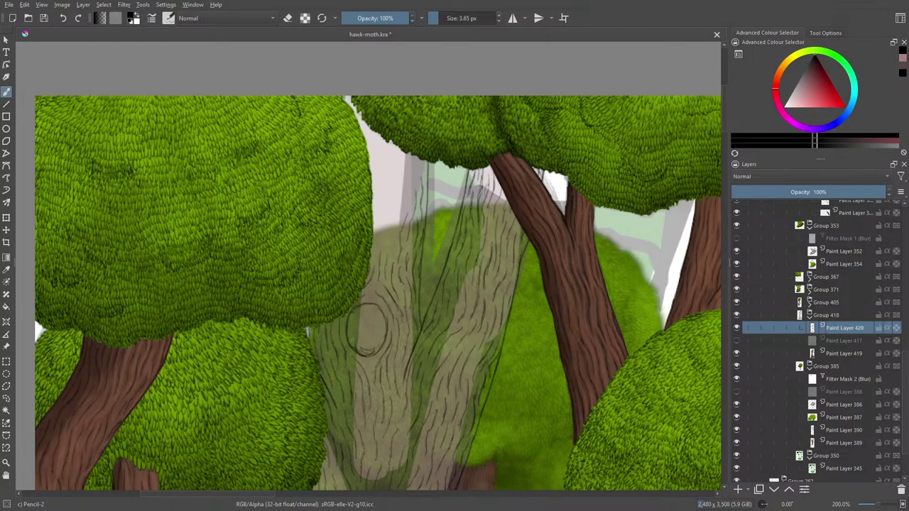
Fill the knot with concentric oval rings and darken its outline and centre.
mouse_move(356, 348)
left_mouse_down()
mouse_move(381, 336)
mouse_move(382, 325)
mouse_move(386, 334)
mouse_move(379, 323)
left_mouse_up()
mouse_move(379, 331)
left_mouse_down()
mouse_move(371, 303)
mouse_move(351, 335)
mouse_move(356, 347)
mouse_move(372, 336)
mouse_move(362, 326)
left_mouse_up()
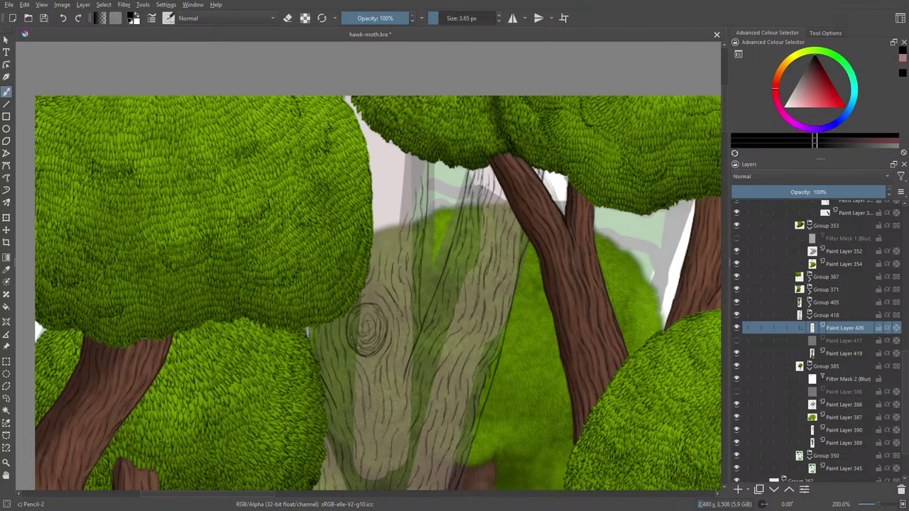
mouse_move(375, 315)
left_mouse_down()
mouse_move(379, 344)
mouse_move(366, 352)
left_mouse_up()
left_click_drag(367, 364, 362, 377)
mouse_move(362, 333)
left_mouse_down()
mouse_move(351, 323)
mouse_move(365, 348)
left_mouse_up()
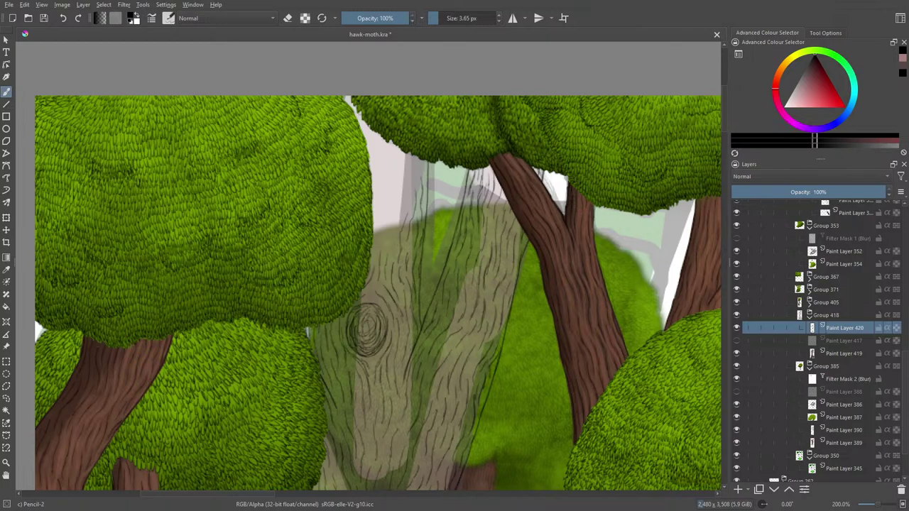
left_click_drag(365, 324, 369, 338)
Reinforce the knot's lower edge and fill the gaps between the bark lines beneath it.
left_click_drag(359, 354, 378, 355)
left_click_drag(386, 314, 387, 334)
left_click_drag(356, 368, 371, 464)
left_click_drag(389, 433, 385, 447)
left_click_drag(398, 409, 390, 435)
left_click_drag(399, 399, 396, 415)
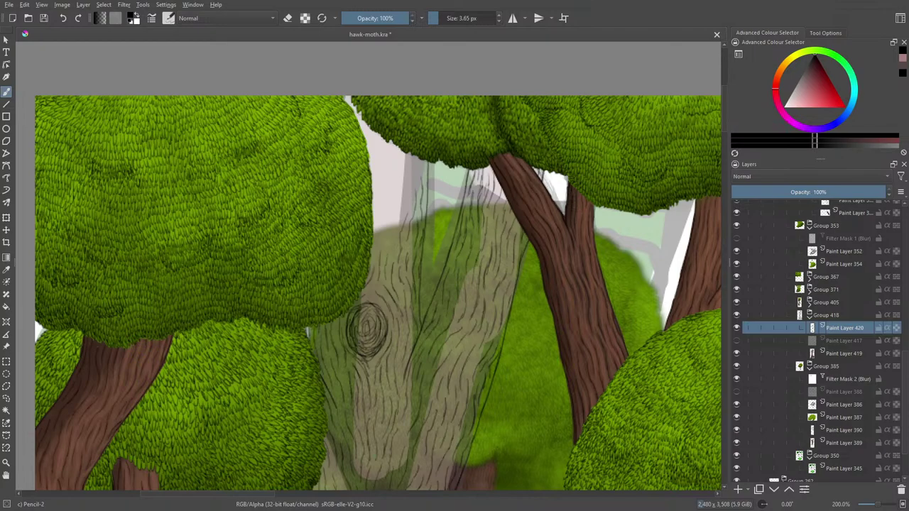
mouse_move(404, 377)
left_mouse_down()
mouse_move(400, 395)
mouse_move(397, 378)
left_mouse_up()
Draw additional wavy bark lines on the left branch above the knot, reaching up beside the foliage.
left_click_drag(395, 236, 391, 263)
left_click_drag(393, 217, 385, 243)
left_click_drag(394, 188, 371, 278)
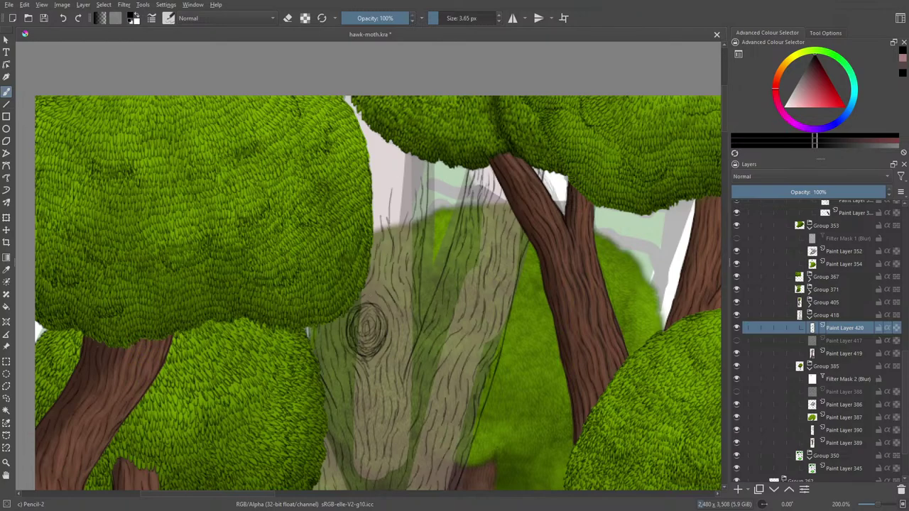
Erase the ringed oval knot on the left branch and redraw curved pencil bark lines in its place.
key("e")
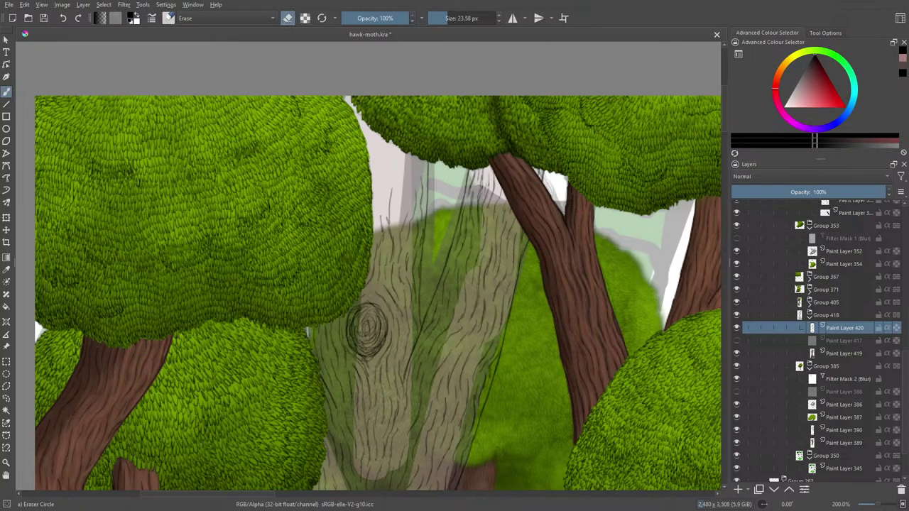
mouse_move(375, 316)
left_mouse_down()
mouse_move(358, 334)
mouse_move(368, 347)
mouse_move(360, 313)
mouse_move(367, 355)
mouse_move(381, 352)
mouse_move(352, 346)
mouse_move(359, 297)
mouse_move(383, 343)
mouse_move(355, 333)
left_mouse_up()
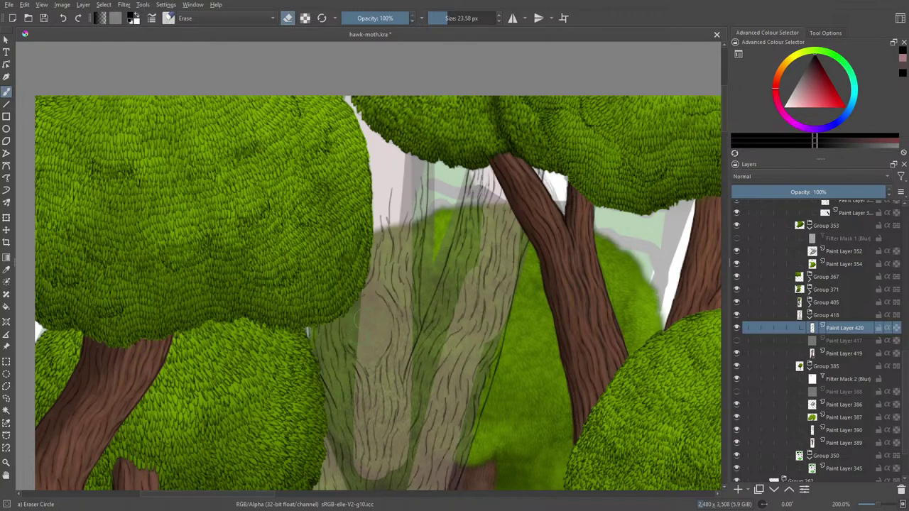
key("slash")
mouse_move(368, 370)
left_mouse_down()
mouse_move(355, 314)
mouse_move(350, 330)
mouse_move(373, 370)
mouse_move(374, 296)
mouse_move(387, 346)
mouse_move(371, 340)
mouse_move(373, 354)
left_mouse_up()
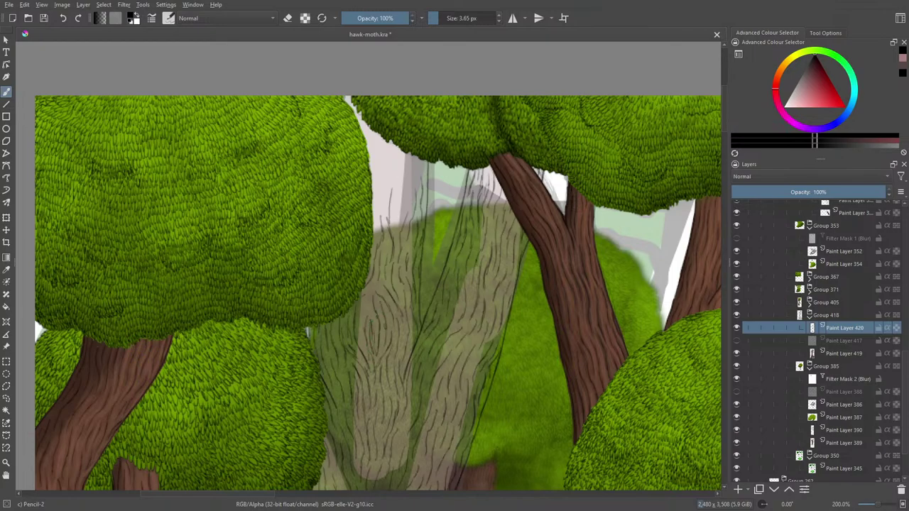
left_click_drag(363, 310, 359, 329)
Extend the bark lines to the top of the left branch and its inner edge, erasing the strokes that overshoot that edge.
left_click_drag(374, 232, 382, 161)
mouse_move(383, 203)
left_mouse_down()
mouse_move(385, 145)
mouse_move(371, 165)
mouse_move(351, 98)
left_mouse_up()
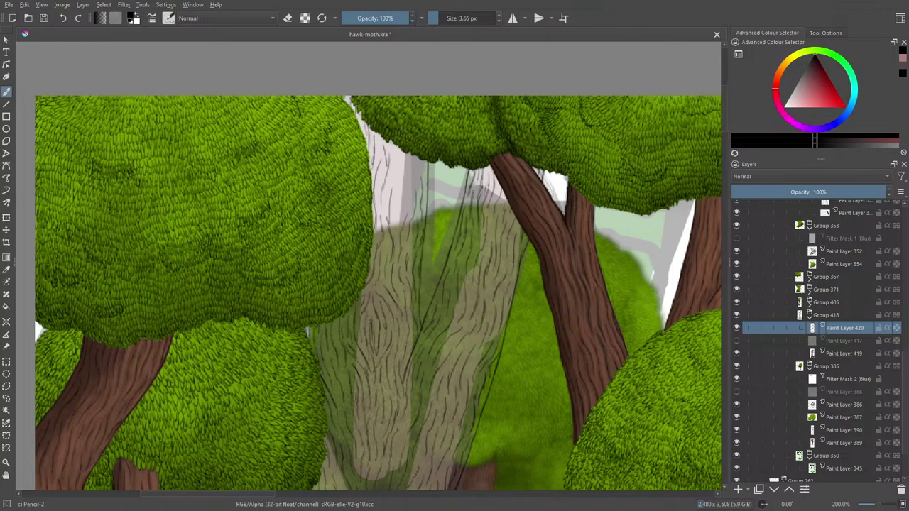
mouse_move(400, 169)
left_mouse_down()
mouse_move(396, 224)
mouse_move(403, 155)
mouse_move(426, 193)
left_mouse_up()
left_click_drag(427, 161, 424, 182)
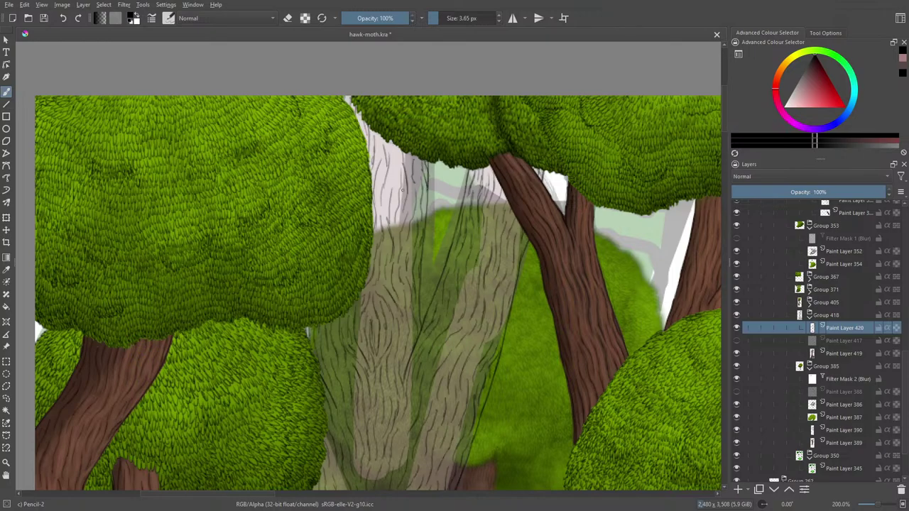
key("e")
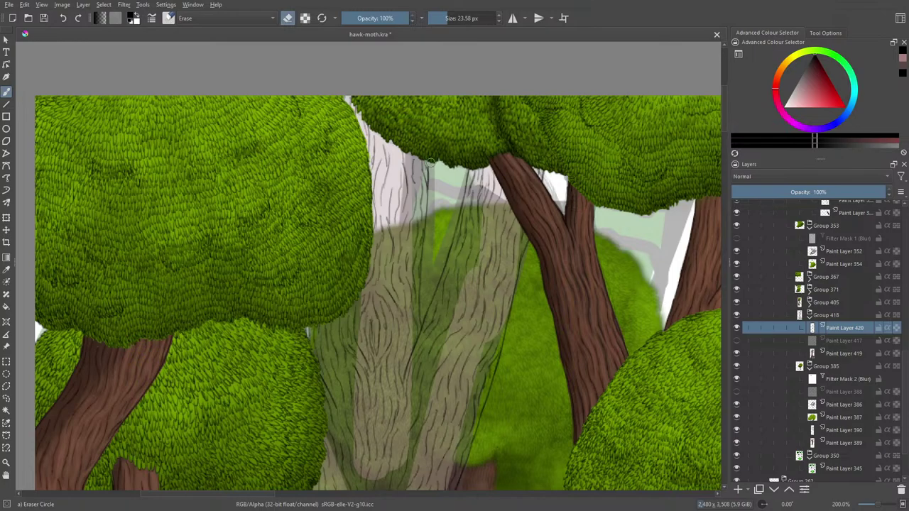
left_click_drag(439, 176, 429, 165)
key("e")
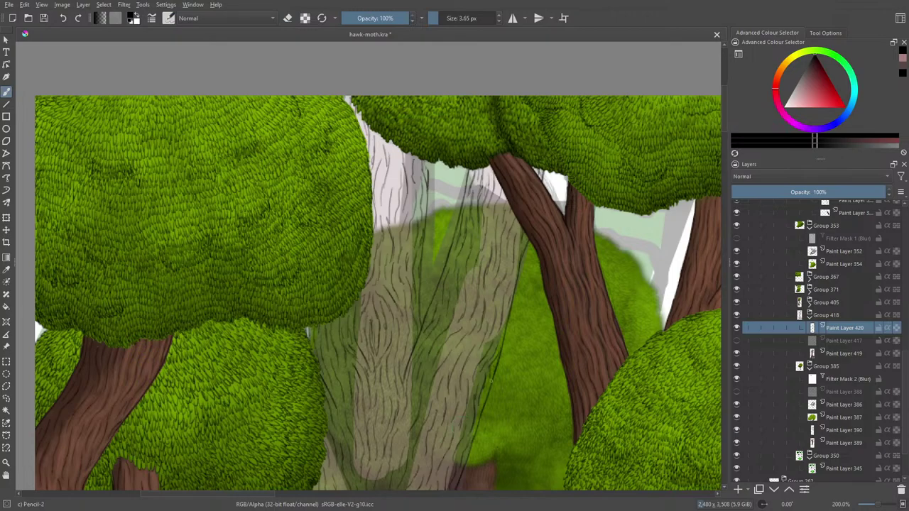
Redraw the outer outline of the right branch down to the trunk and erase the stray lines beyond it.
left_click_drag(488, 394, 464, 465)
key("e")
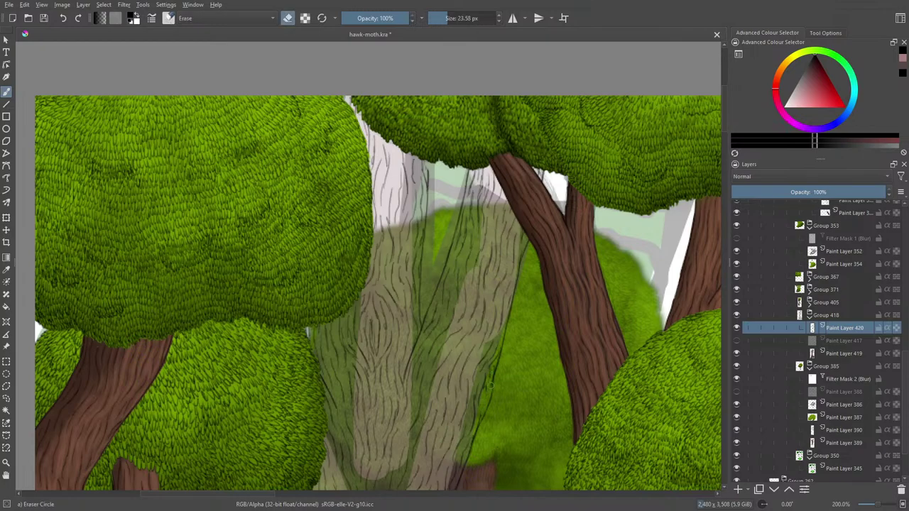
mouse_move(494, 365)
left_mouse_down()
mouse_move(488, 404)
mouse_move(500, 362)
mouse_move(478, 434)
left_mouse_up()
scroll(722, 122, "down", 5)
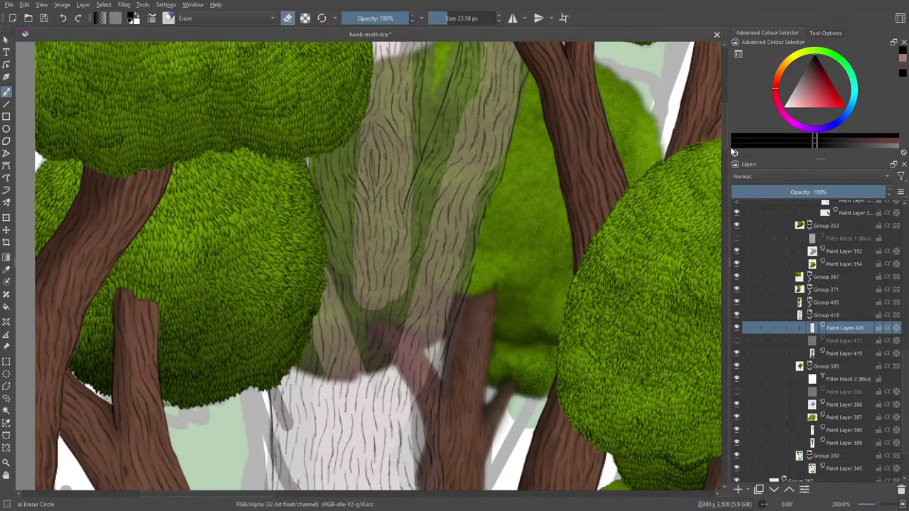
key("slash")
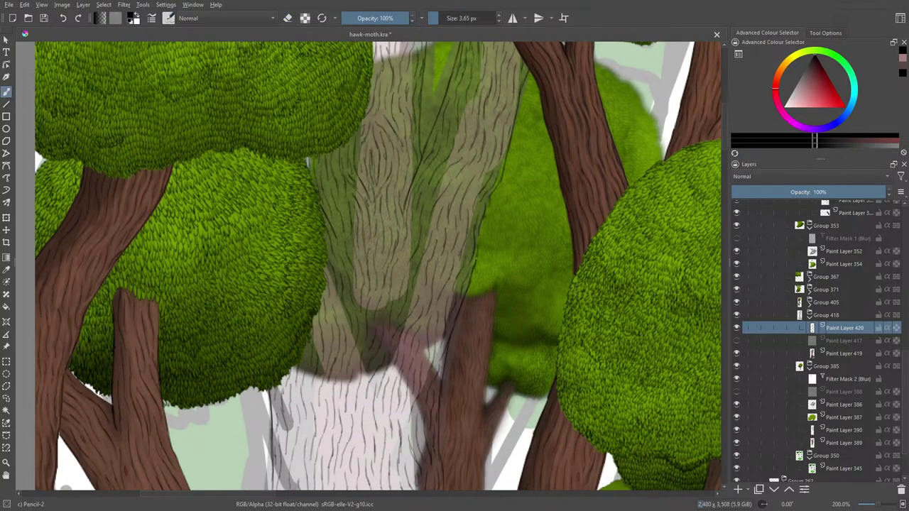
left_click_drag(483, 215, 489, 195)
Fill the gaps between bark lines at the top of the left branch and on the lower parts of both branches.
scroll(725, 145, "down", 5)
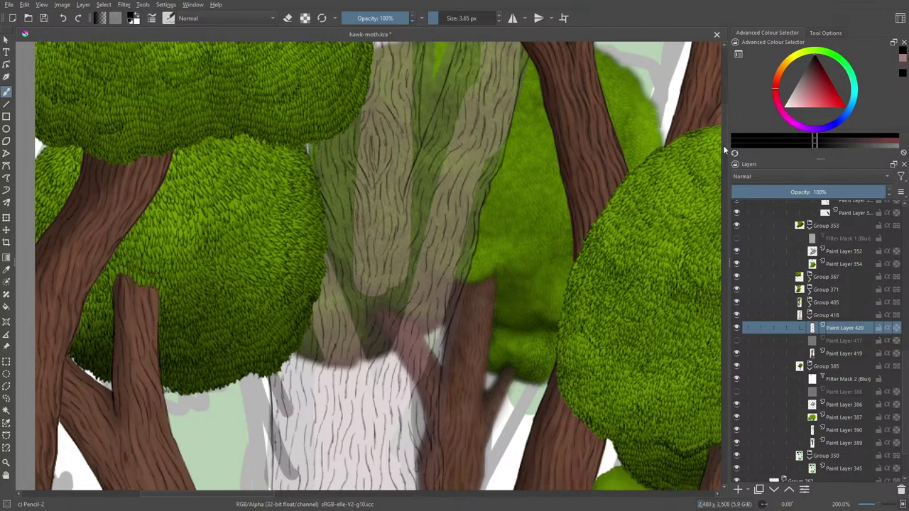
scroll(726, 160, "up", 5)
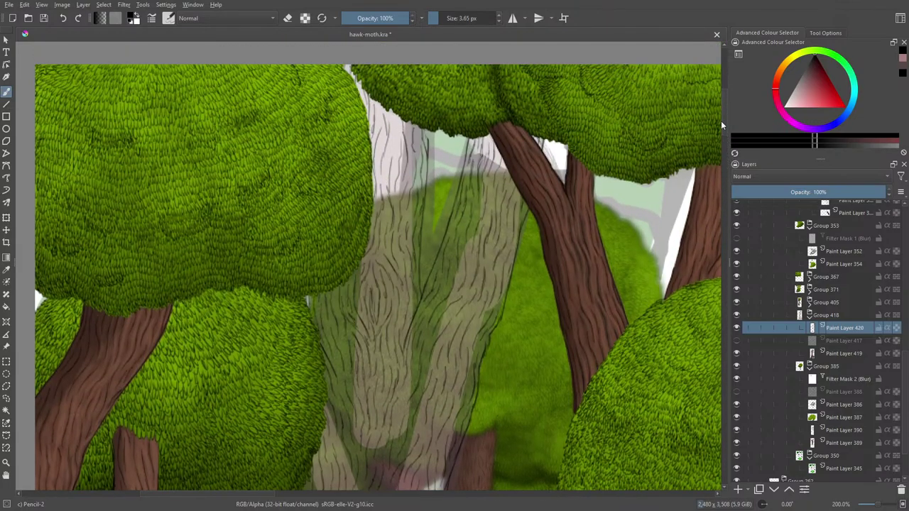
left_click_drag(388, 159, 397, 118)
left_click_drag(394, 175, 399, 139)
mouse_move(410, 170)
left_mouse_down()
mouse_move(409, 122)
mouse_move(420, 133)
left_mouse_up()
scroll(725, 149, "down", 4)
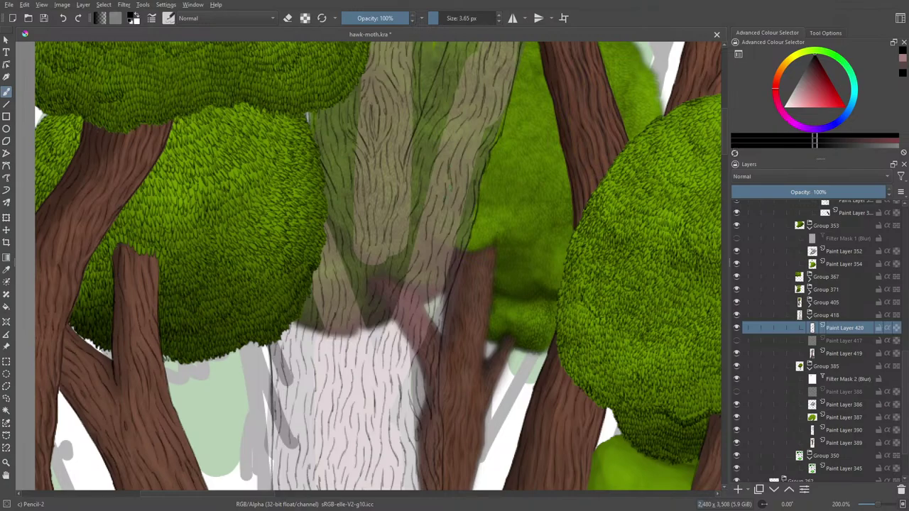
left_click_drag(450, 197, 468, 152)
left_click_drag(400, 236, 397, 218)
Add short bark lines at the base of the trunk.
scroll(307, 117, "down", 10)
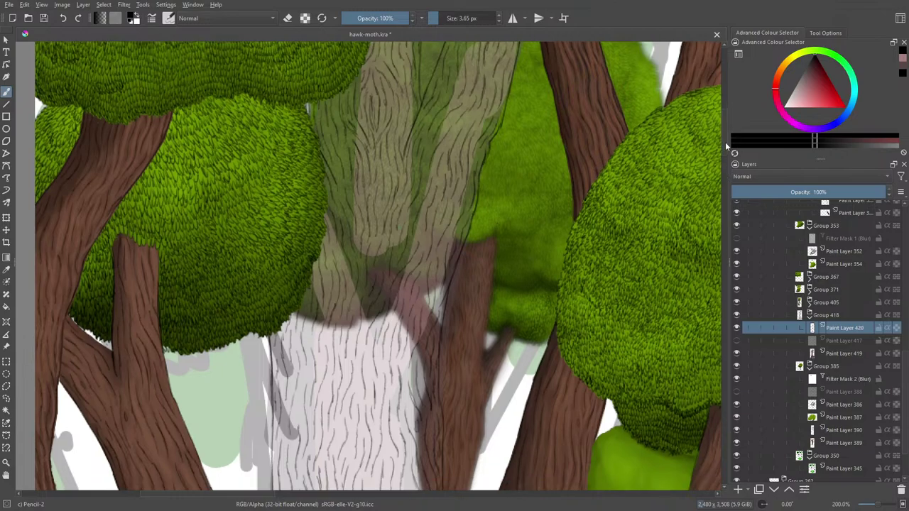
scroll(729, 183, "up", 3)
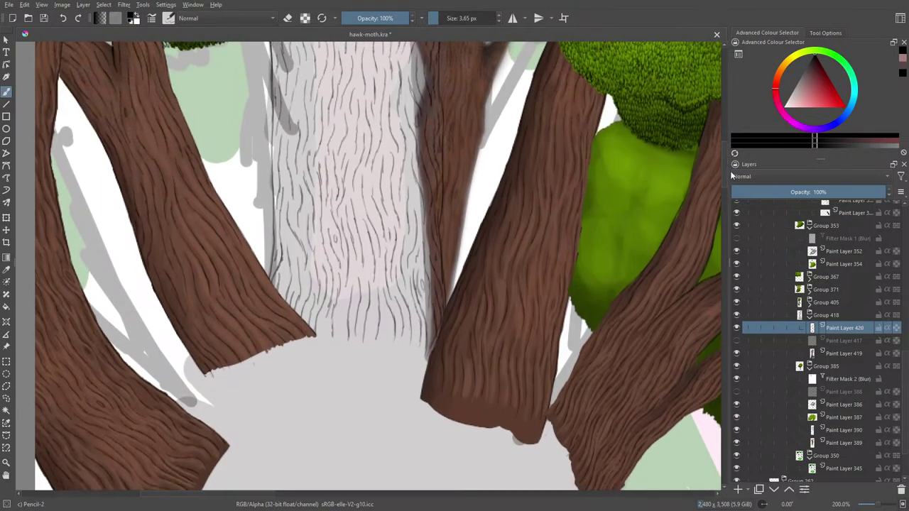
left_click_drag(338, 336, 341, 304)
left_click_drag(320, 335, 323, 324)
Set Paint Layer 419's opacity to 100% and sample the plain brown at the base of the neighbouring trunk.
left_click(843, 353)
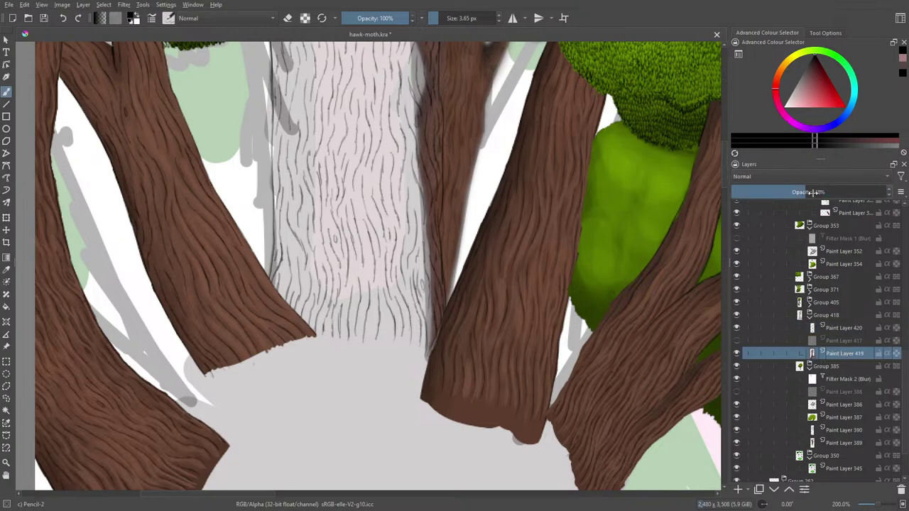
left_click_drag(802, 192, 887, 191)
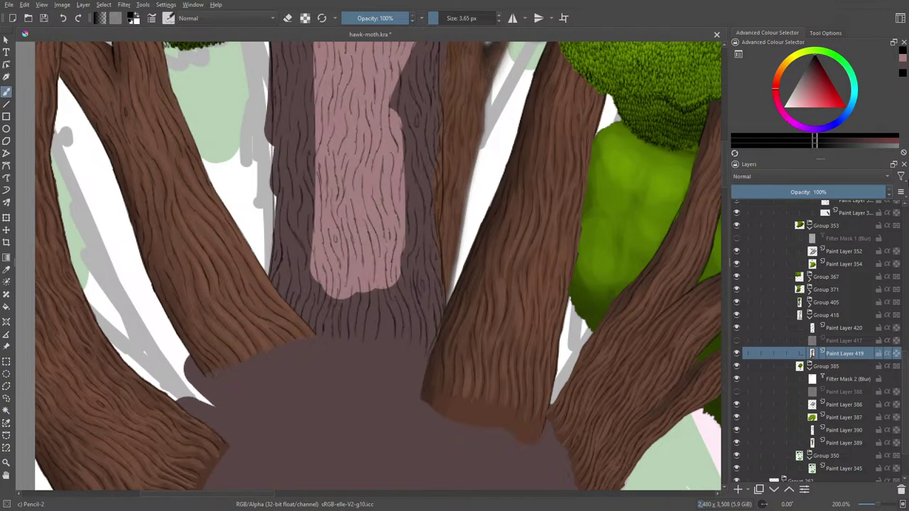
left_click(6, 269)
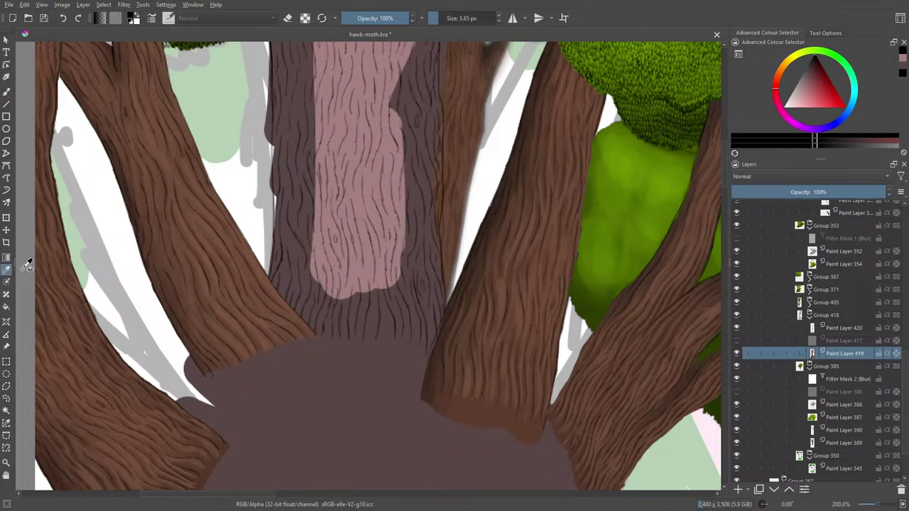
left_click(491, 413)
left_click(6, 92)
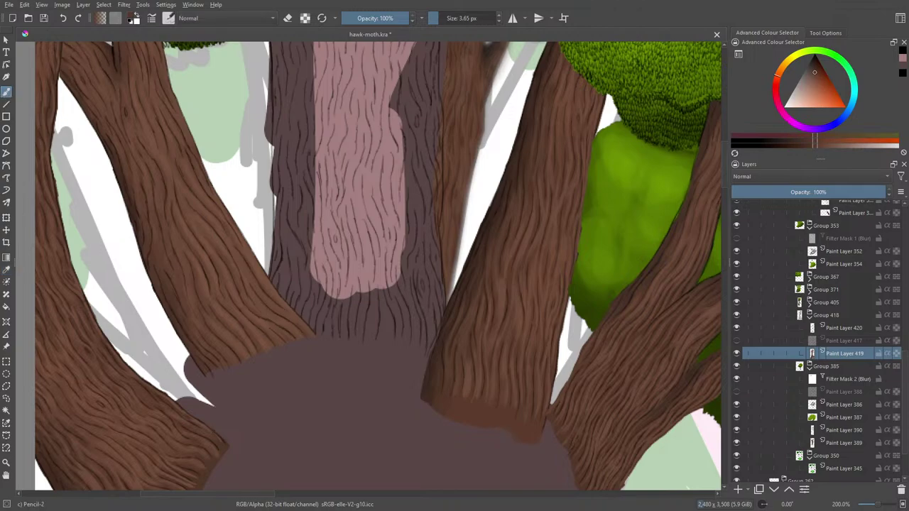
Recolour the trunk and both branches in the sampled brown with the Basic-1 brush at 40 px, keeping alpha preserved.
left_click(168, 18)
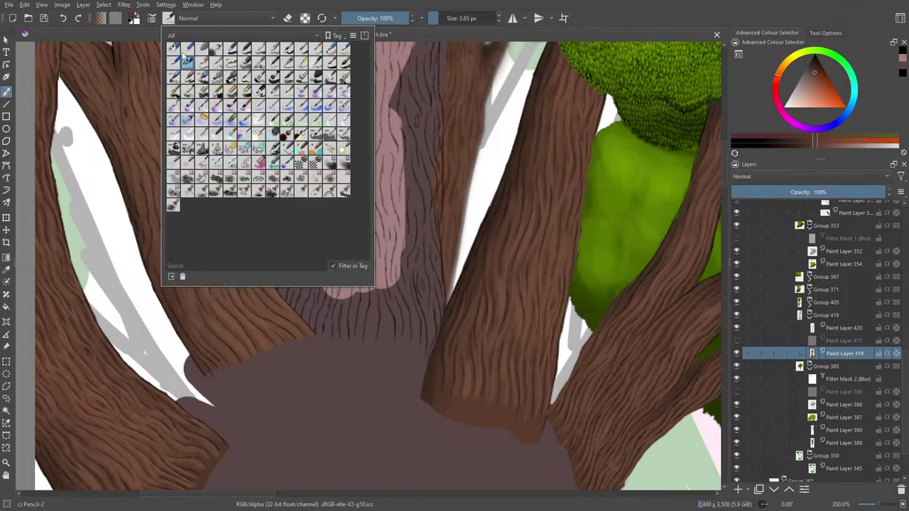
left_click(231, 50)
mouse_move(360, 247)
left_mouse_down()
mouse_move(364, 315)
mouse_move(369, 227)
mouse_move(359, 247)
mouse_move(395, 193)
mouse_move(354, 78)
mouse_move(301, 213)
mouse_move(277, 312)
mouse_move(279, 121)
mouse_move(313, 68)
left_mouse_up()
scroll(713, 177, "up", 5)
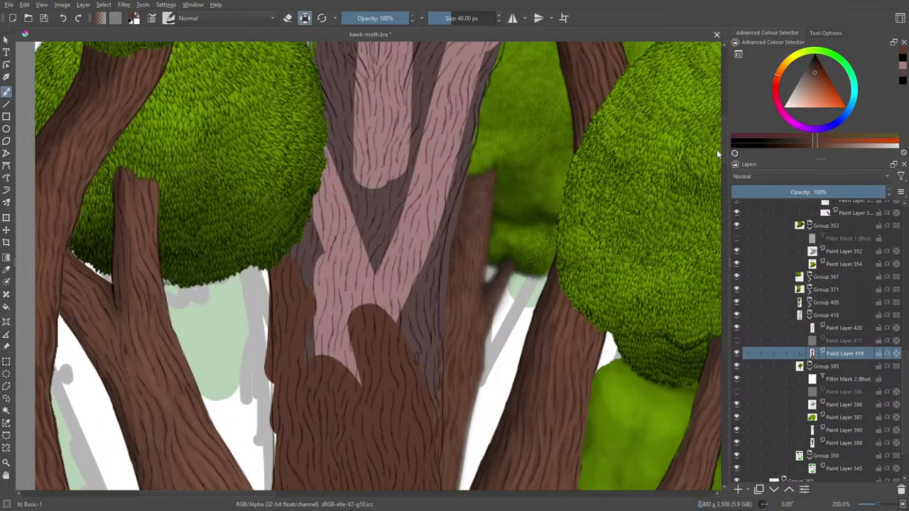
mouse_move(294, 375)
left_mouse_down()
mouse_move(276, 186)
mouse_move(304, 186)
mouse_move(312, 130)
mouse_move(362, 163)
mouse_move(349, 139)
mouse_move(429, 371)
mouse_move(474, 267)
mouse_move(455, 245)
mouse_move(448, 186)
mouse_move(472, 96)
left_mouse_up()
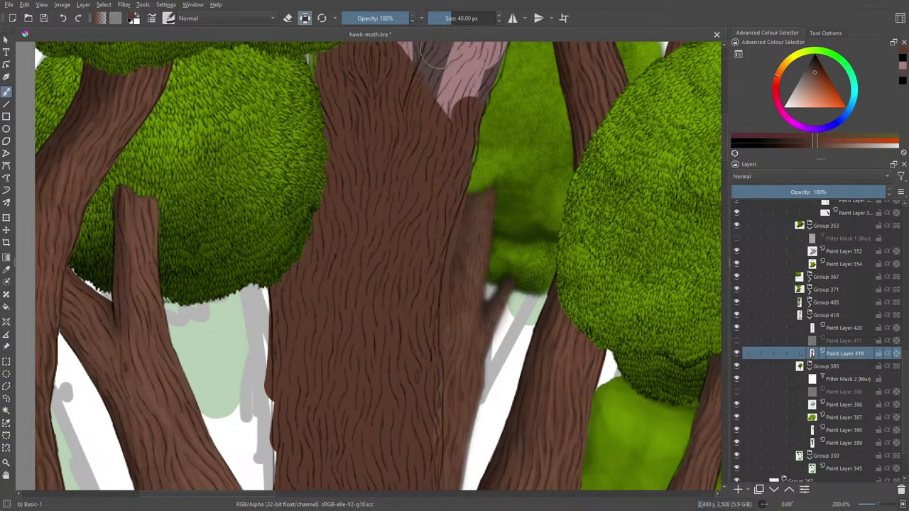
scroll(728, 152, "up", 6)
mouse_move(405, 330)
left_mouse_down()
mouse_move(379, 440)
mouse_move(425, 260)
mouse_move(446, 251)
mouse_move(467, 458)
mouse_move(462, 385)
left_mouse_up()
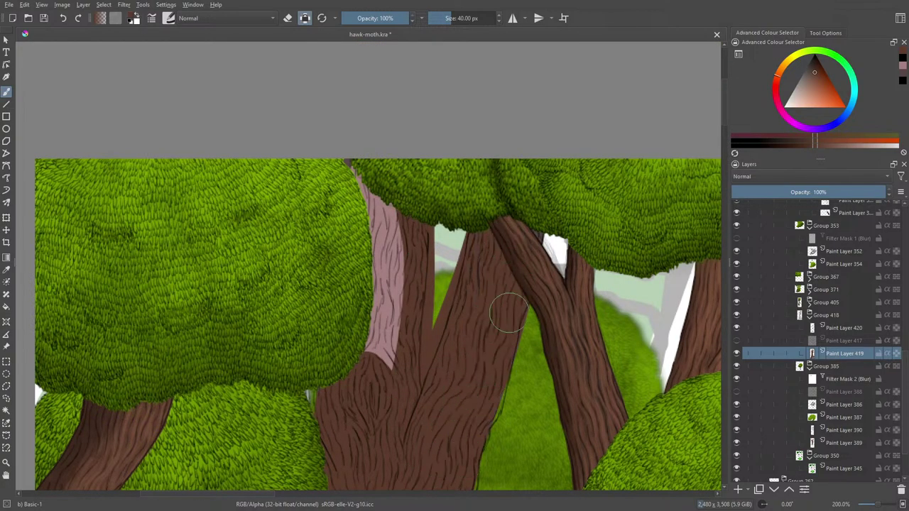
mouse_move(468, 460)
left_mouse_down()
mouse_move(375, 379)
mouse_move(335, 430)
left_mouse_up()
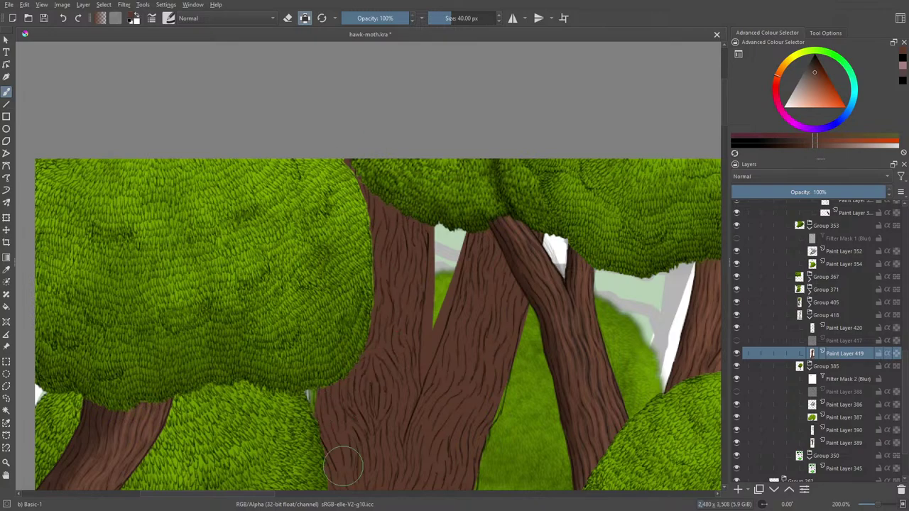
Disable Preserve Alpha and extend the brown to the outer outlines of both branches with a 10.20 px brush.
left_click_drag(344, 465, 316, 397, "shift")
left_click(306, 19)
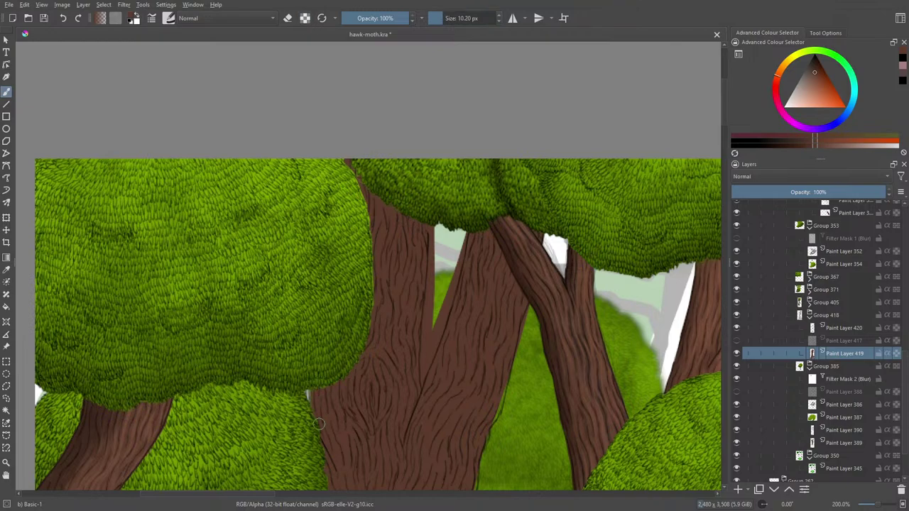
left_click_drag(319, 423, 308, 359)
scroll(722, 108, "down", 8)
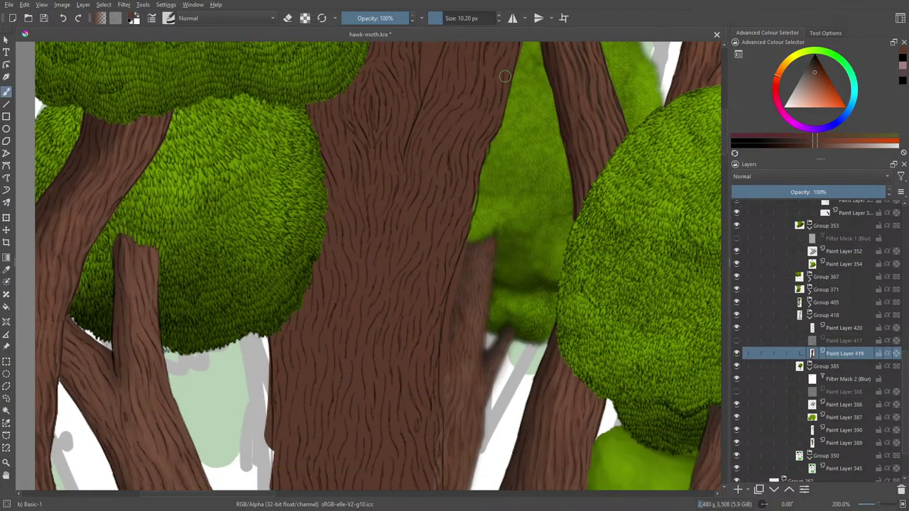
mouse_move(504, 76)
left_mouse_down()
mouse_move(492, 128)
mouse_move(508, 64)
mouse_move(467, 240)
left_mouse_up()
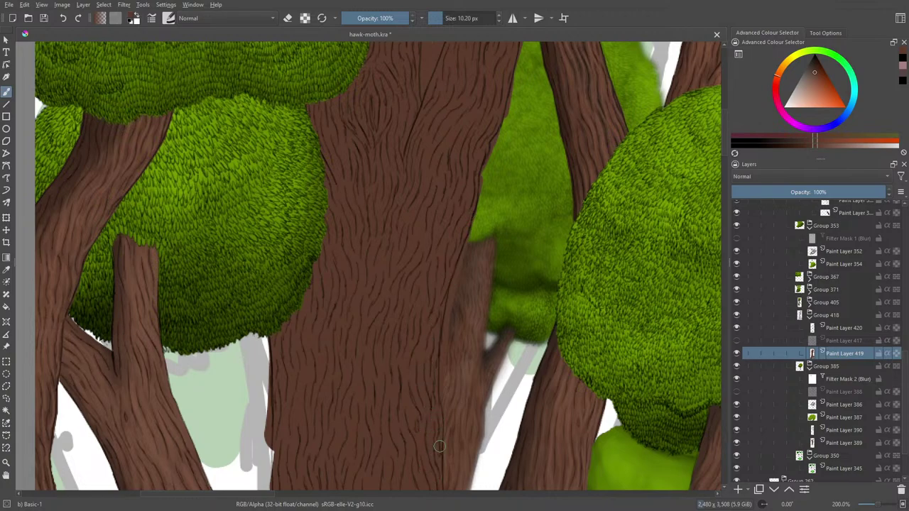
Fill the uncoloured gaps along both side outlines of the trunk with brown.
scroll(439, 446, "down", 4)
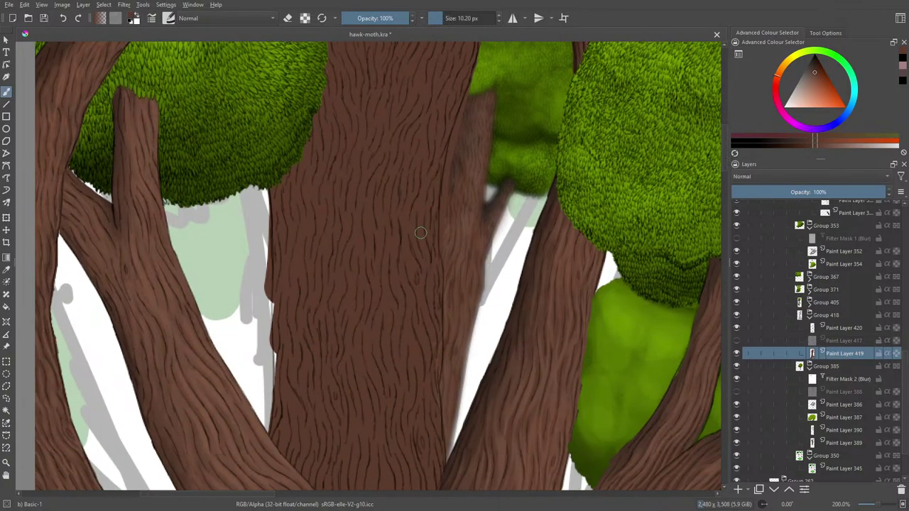
left_click_drag(438, 361, 432, 365)
left_click_drag(277, 433, 273, 193)
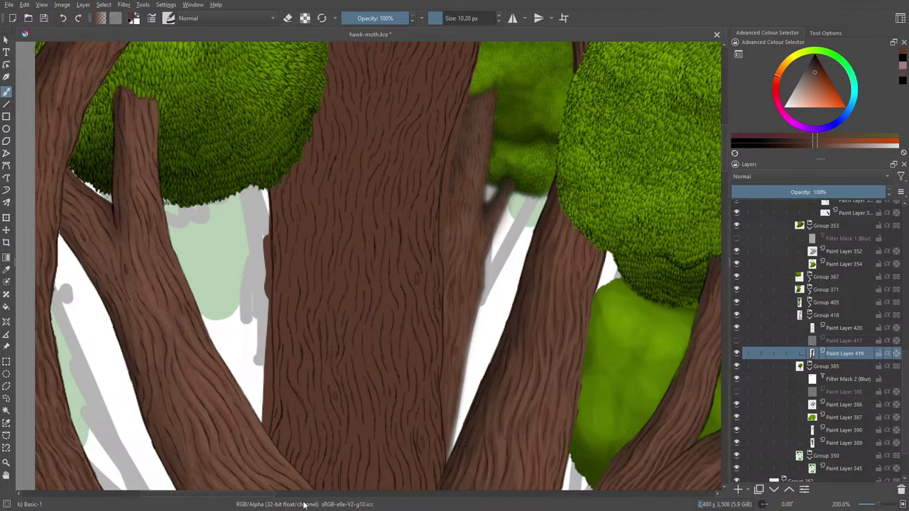
Erase the brown spilling past the trunk's left outline, reducing the eraser size to 10.20 px.
key("e")
mouse_move(260, 263)
left_mouse_down()
mouse_move(267, 226)
mouse_move(266, 298)
left_mouse_up()
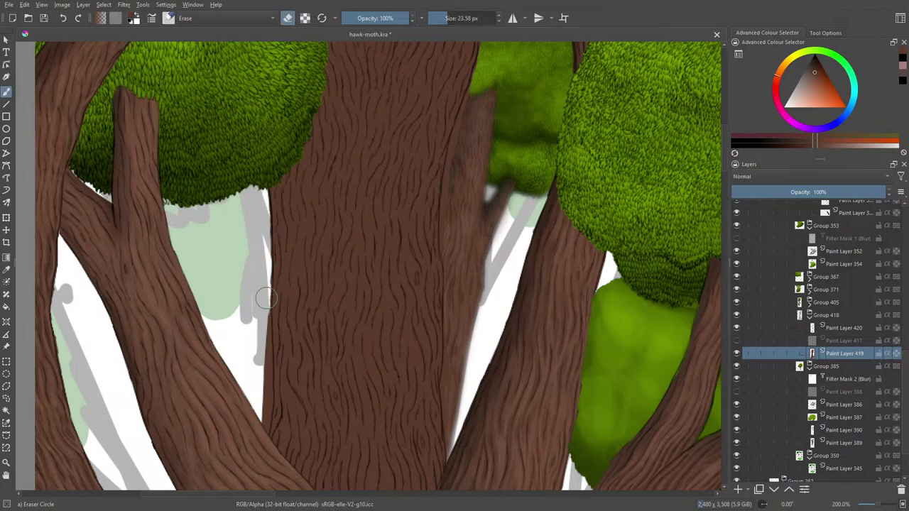
key("bracketleft")
key("bracketleft")
key("bracketleft")
key("bracketleft")
key("slash")
left_click(238, 289)
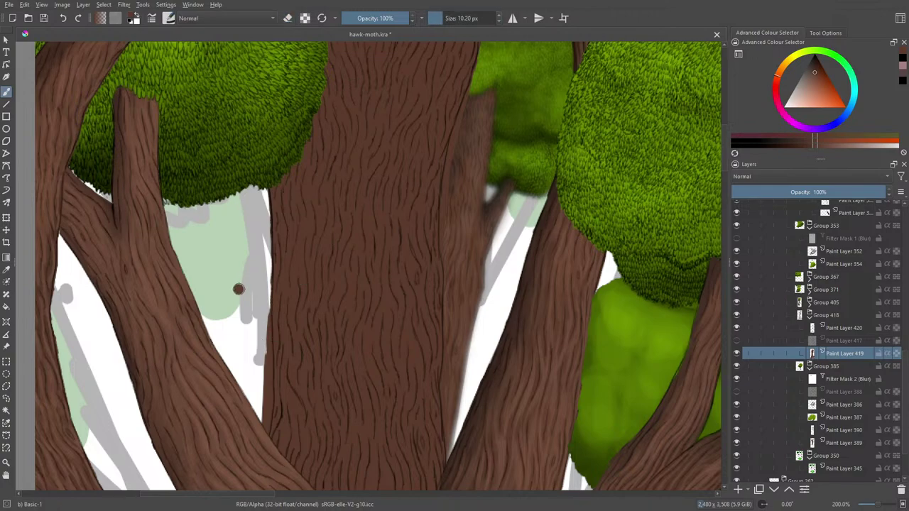
left_click_drag(447, 21, 435, 21)
key("e")
left_click(238, 289)
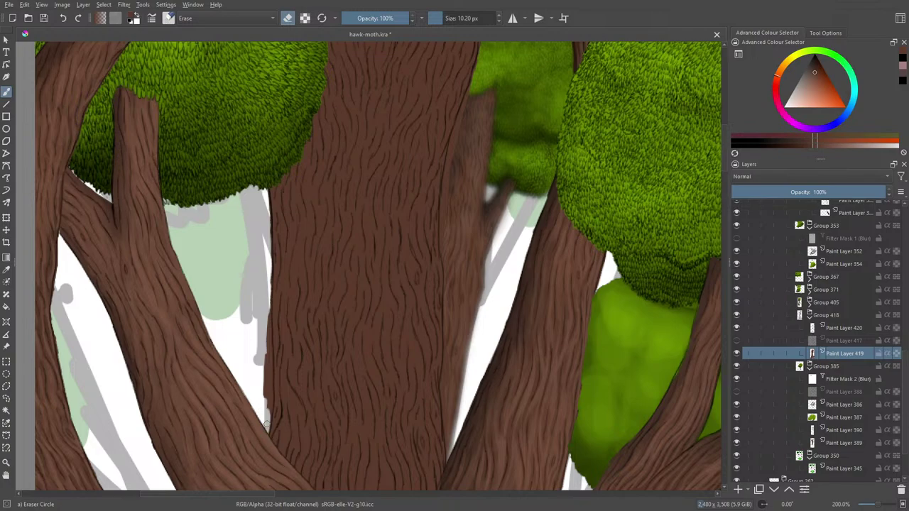
left_click_drag(267, 424, 267, 318)
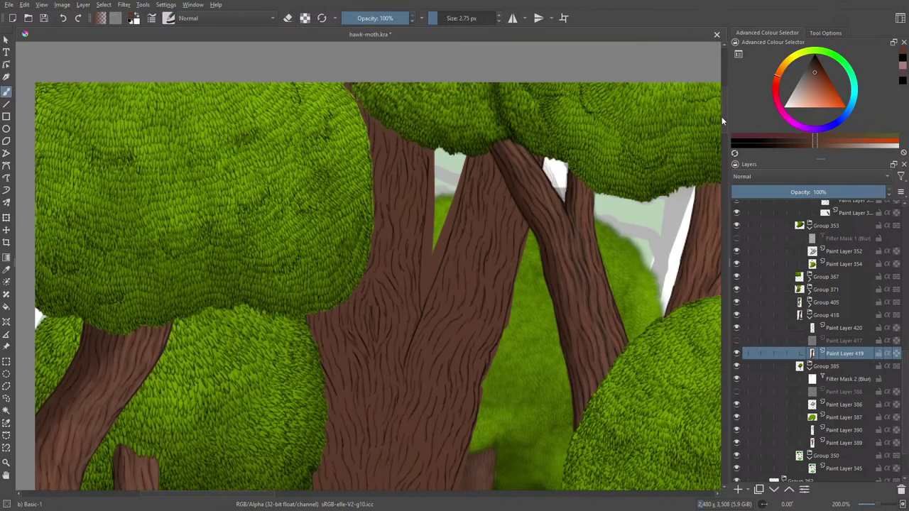
Erase the excess brown along the inner edges of the fork between the two branches with the 10.20 px eraser.
key("e")
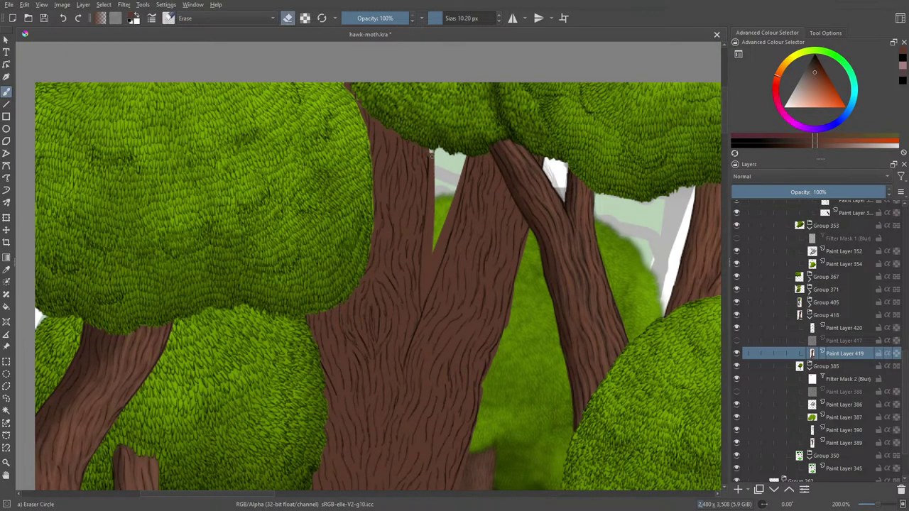
mouse_move(428, 143)
left_mouse_down()
mouse_move(432, 186)
mouse_move(435, 176)
mouse_move(423, 305)
mouse_move(443, 226)
mouse_move(444, 241)
mouse_move(426, 189)
left_mouse_up()
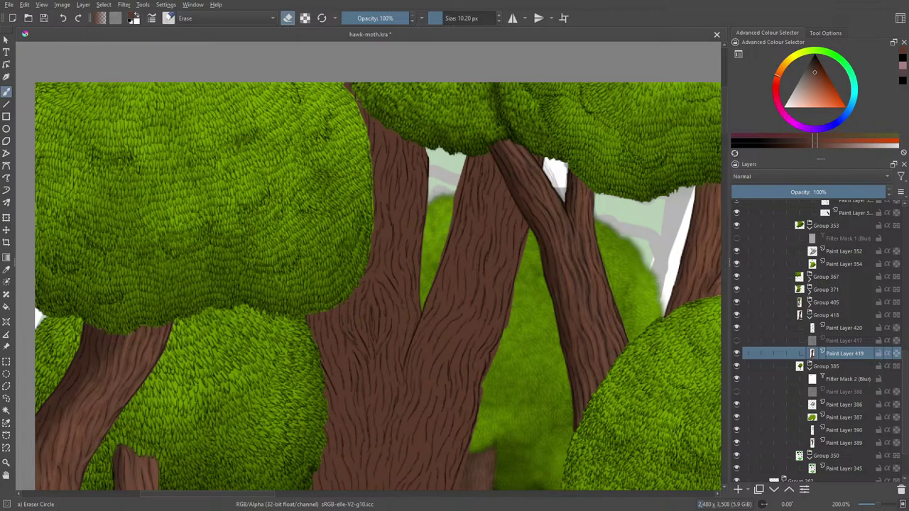
left_click_drag(454, 227, 465, 163)
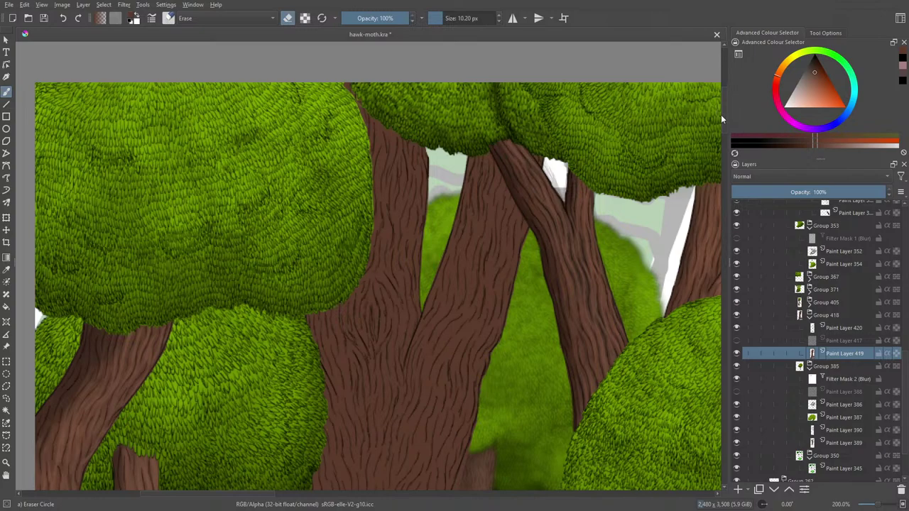
Try to erase the brown spilling below the trunk's base, and undo the erasing.
scroll(419, 290, "down", 5)
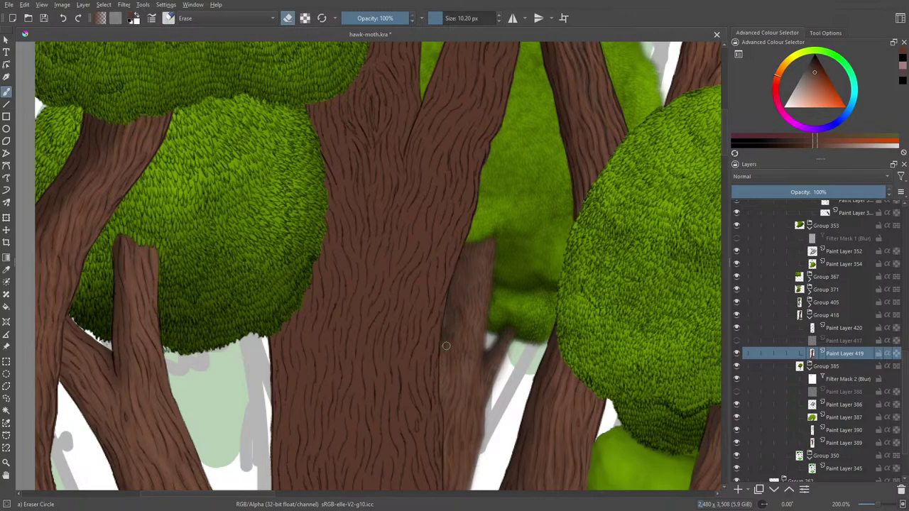
scroll(440, 312, "down", 5)
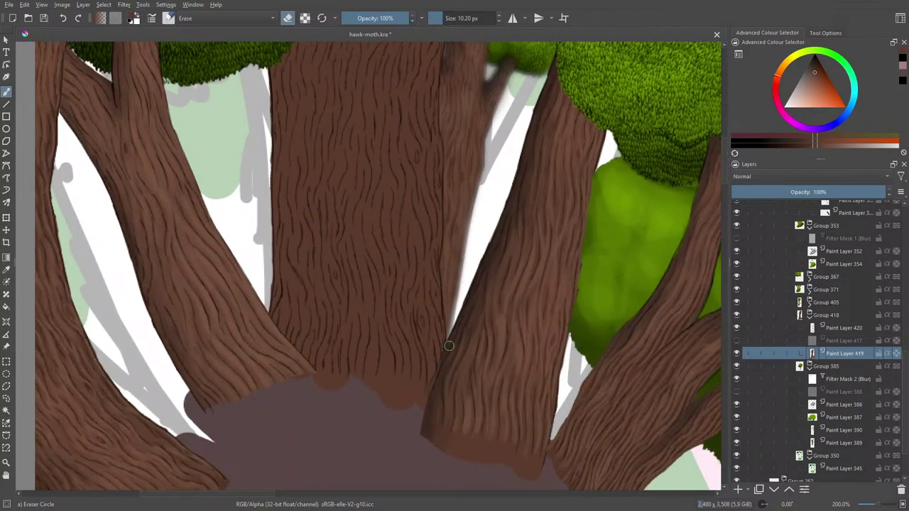
mouse_move(306, 398)
left_mouse_down()
mouse_move(428, 400)
mouse_move(295, 385)
mouse_move(404, 402)
mouse_move(354, 390)
mouse_move(406, 409)
mouse_move(316, 382)
left_mouse_up()
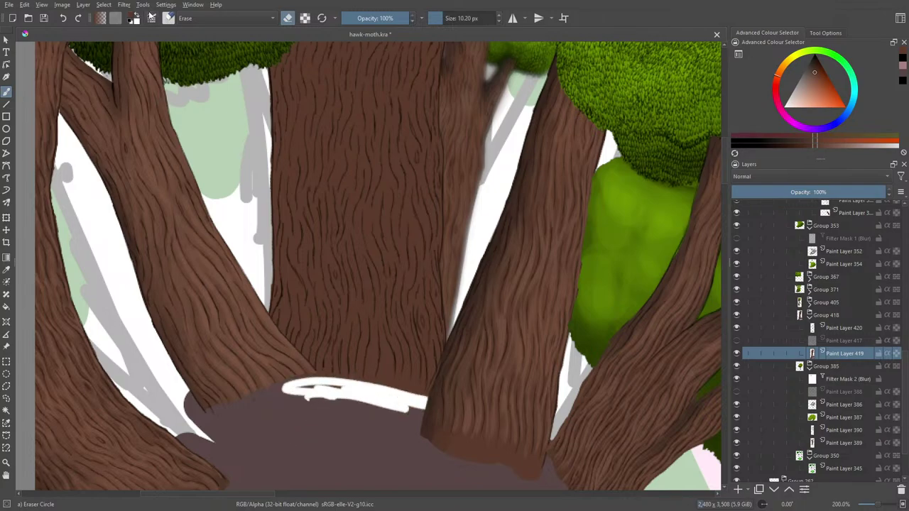
left_click(63, 17)
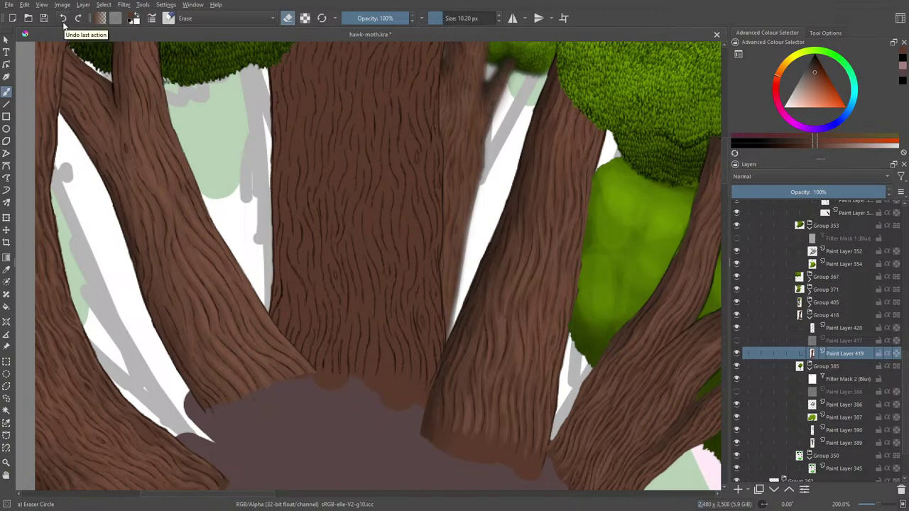
Switch back from the eraser and sample a lighter bark brown from the neighbouring tree's finished bark.
scroll(394, 100, "down", 2)
key("e")
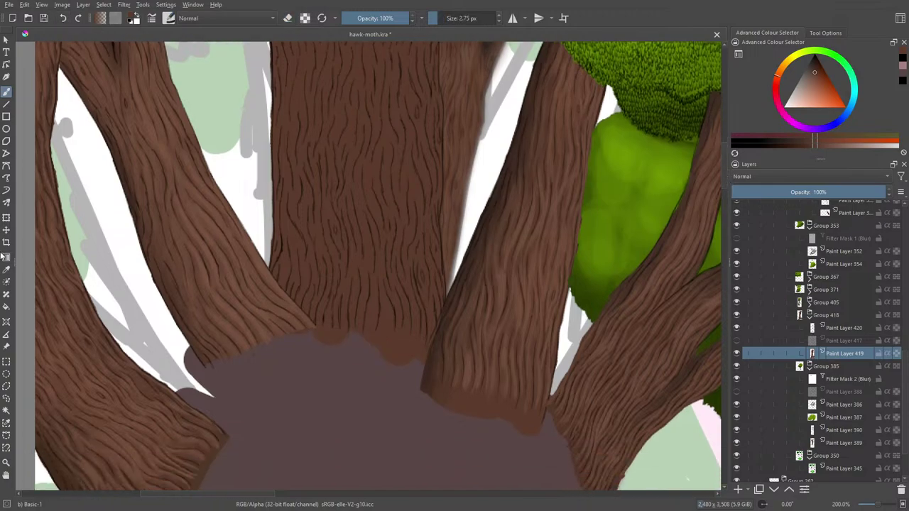
left_click(7, 269)
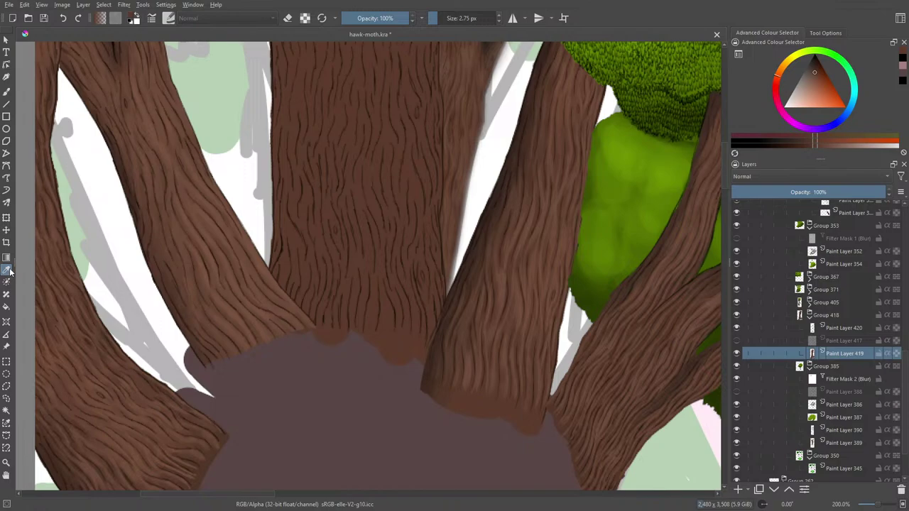
left_click(605, 420)
left_click(609, 420)
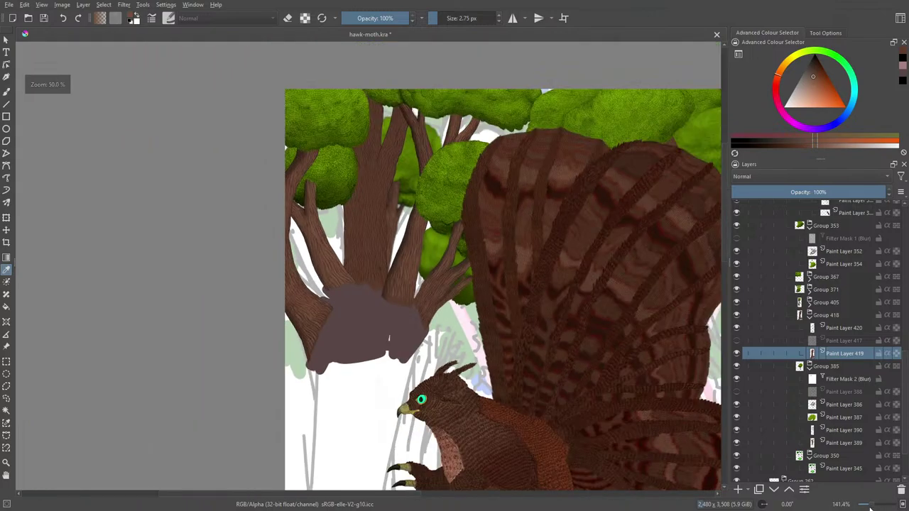
Compare the unshaded trunk's colour with the surrounding trees and the hawk-moth across the illustration at several magnifications.
left_click(869, 505)
scroll(869, 505, "down", 2)
scroll(869, 506, "up", 1)
scroll(869, 505, "down", 1)
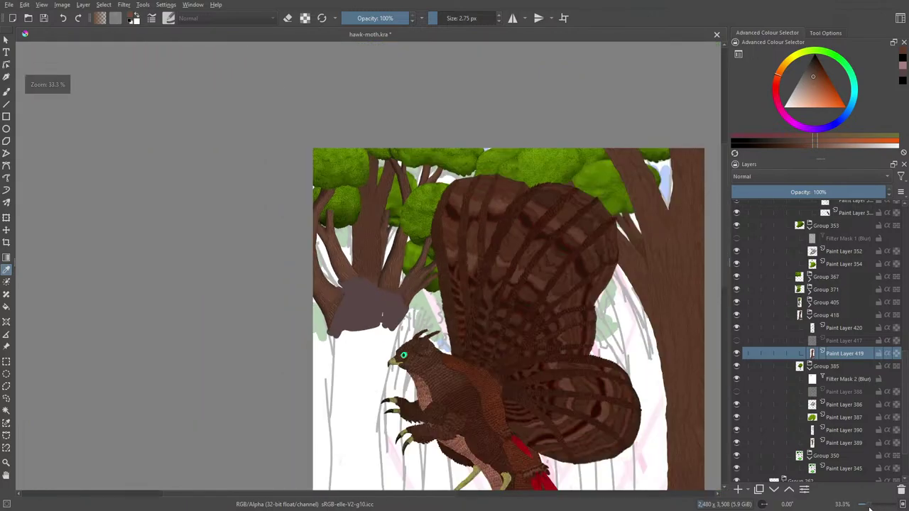
scroll(868, 505, "up", 2)
scroll(868, 506, "up", 1)
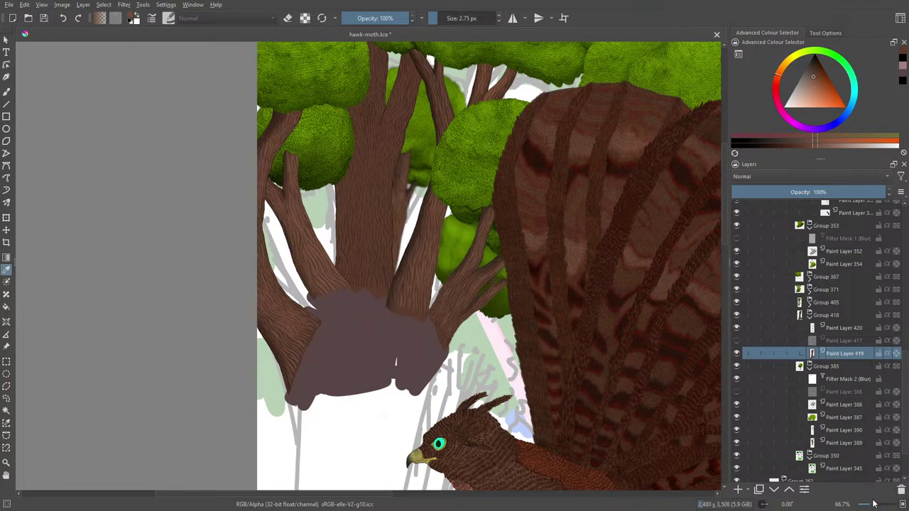
scroll(875, 504, "up", 3)
scroll(870, 505, "down", 6)
scroll(868, 505, "up", 1)
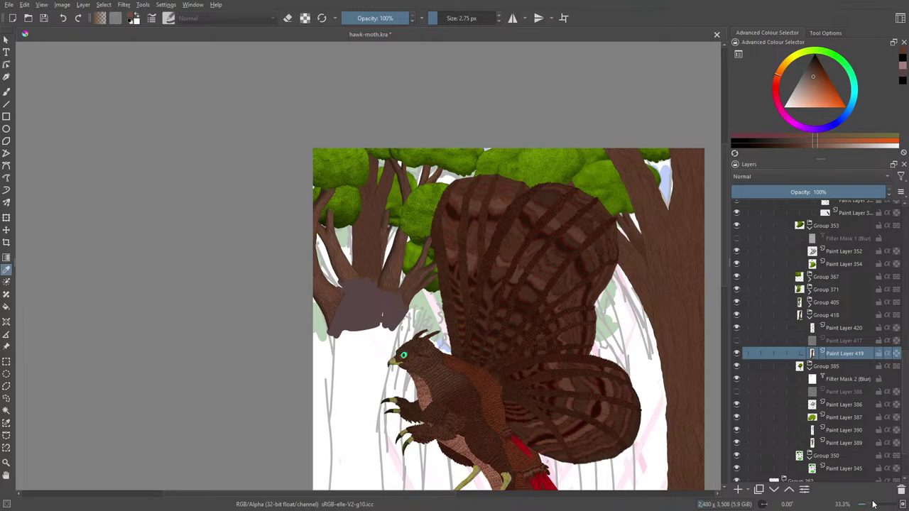
scroll(873, 504, "up", 3)
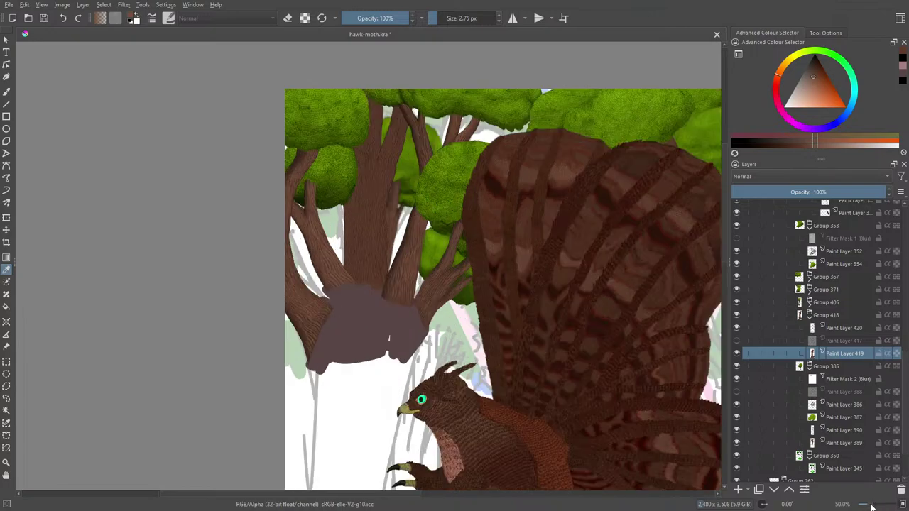
scroll(874, 504, "up", 4)
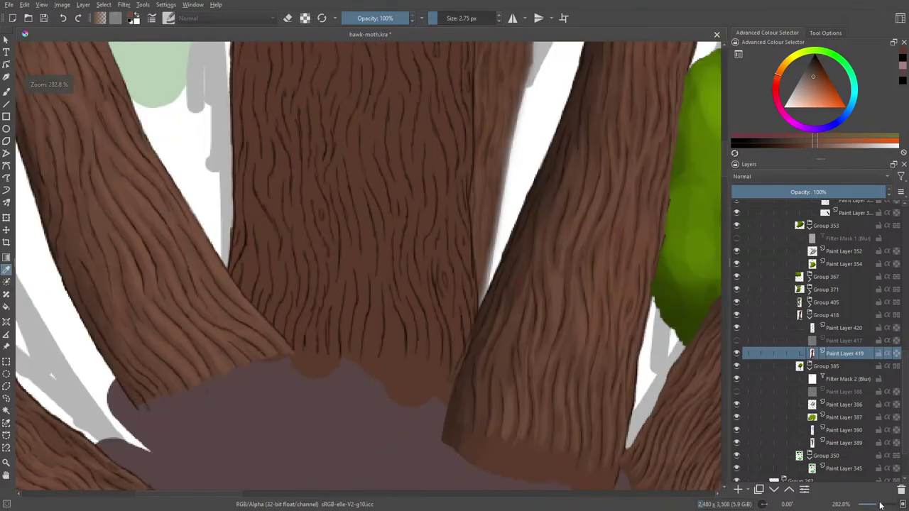
scroll(877, 504, "down", 1)
scroll(877, 504, "down", 1)
scroll(878, 504, "up", 1)
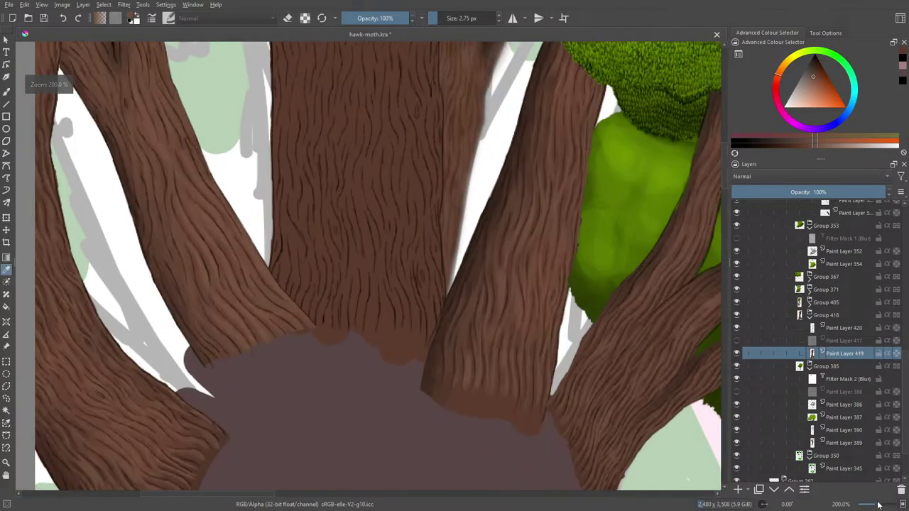
Paint lighter brown highlights between the bark lines at the middle of the trunk's base using Ink-3 Gpen at 5 px.
left_click(423, 250)
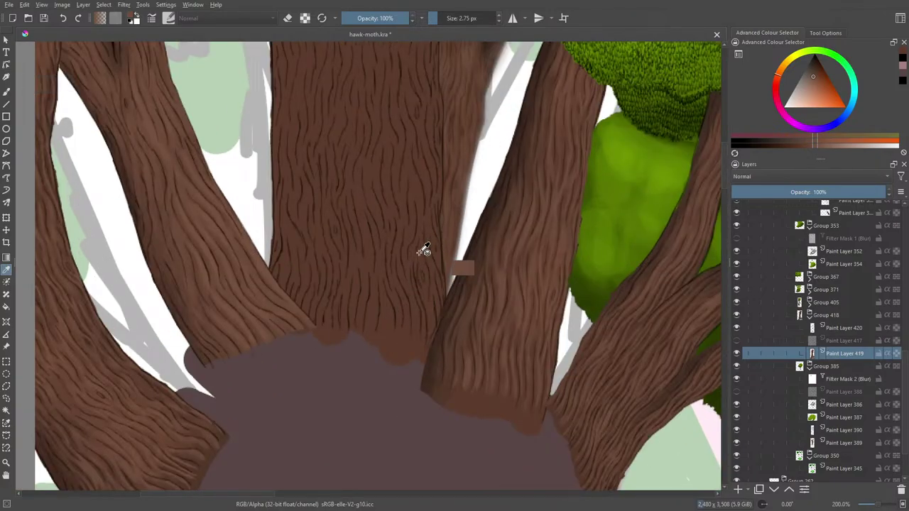
left_click(7, 91)
left_click(174, 17)
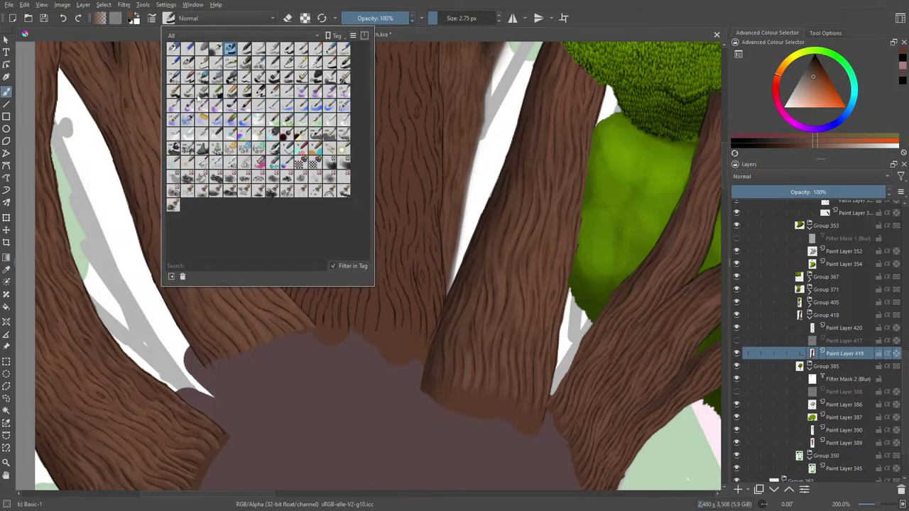
left_click(300, 64)
right_click(408, 303)
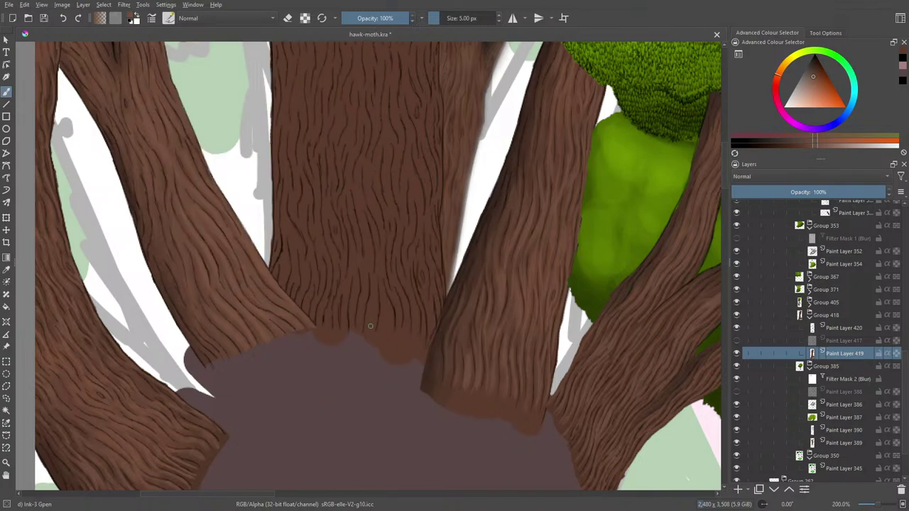
left_click(371, 319)
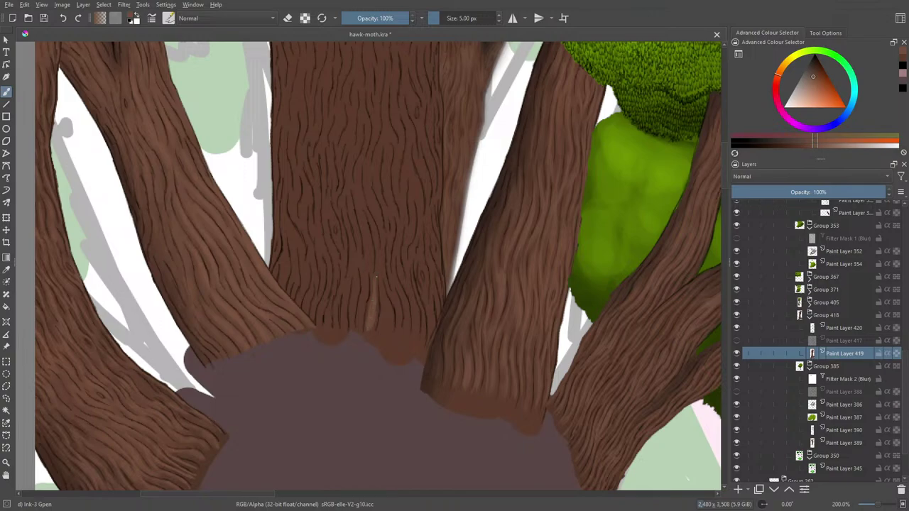
mouse_move(376, 276)
left_mouse_down()
mouse_move(378, 243)
mouse_move(376, 268)
mouse_move(359, 190)
mouse_move(367, 254)
left_mouse_up()
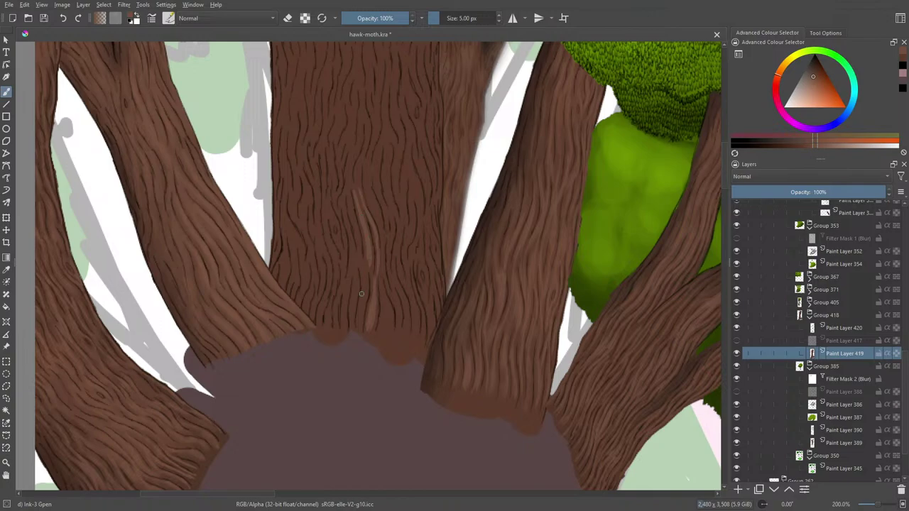
mouse_move(362, 271)
left_mouse_down()
mouse_move(359, 323)
mouse_move(355, 260)
mouse_move(345, 260)
mouse_move(341, 325)
mouse_move(332, 318)
mouse_move(340, 325)
mouse_move(346, 282)
mouse_move(356, 276)
mouse_move(385, 323)
mouse_move(385, 298)
mouse_move(384, 327)
left_mouse_up()
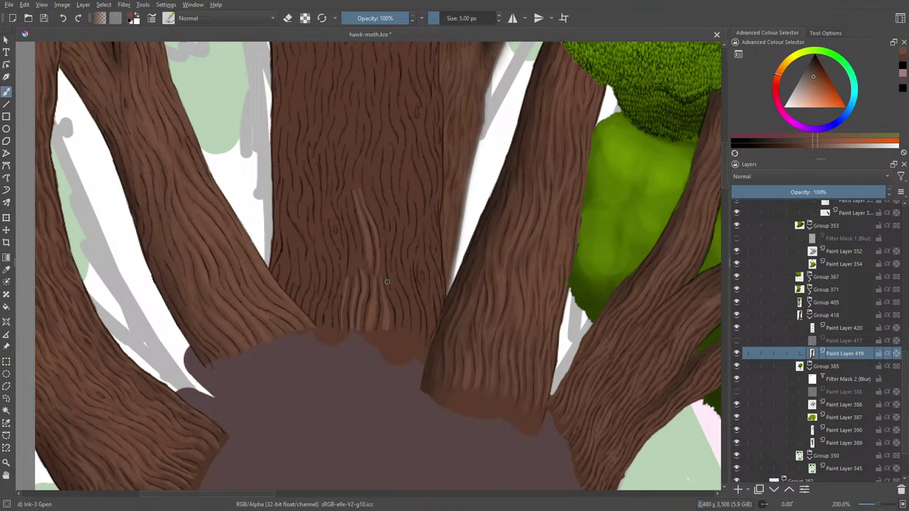
mouse_move(386, 254)
left_mouse_down()
mouse_move(401, 334)
mouse_move(392, 221)
mouse_move(384, 225)
mouse_move(376, 166)
left_mouse_up()
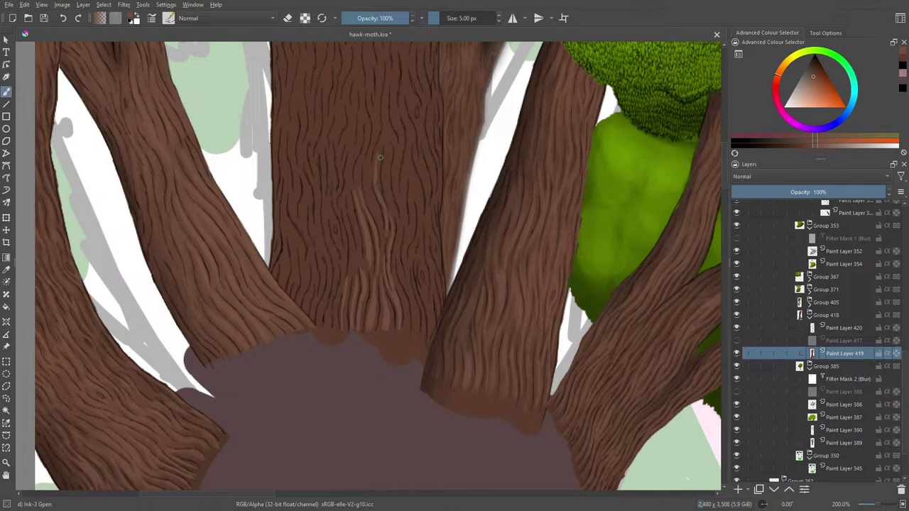
Add a column of lighter brown strokes between the bark lines along the left part of the lower trunk.
left_click_drag(201, 495, 535, 471)
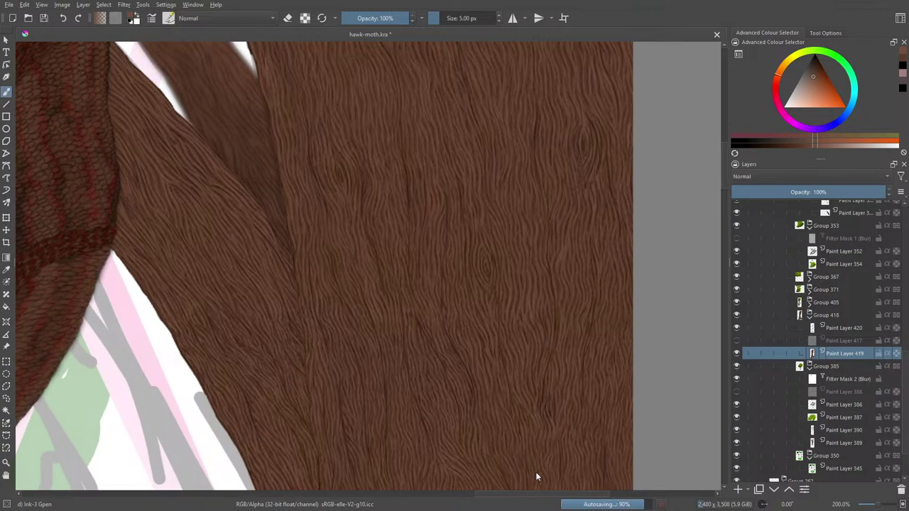
scroll(535, 472, "left", 10)
scroll(332, 474, "left", 10)
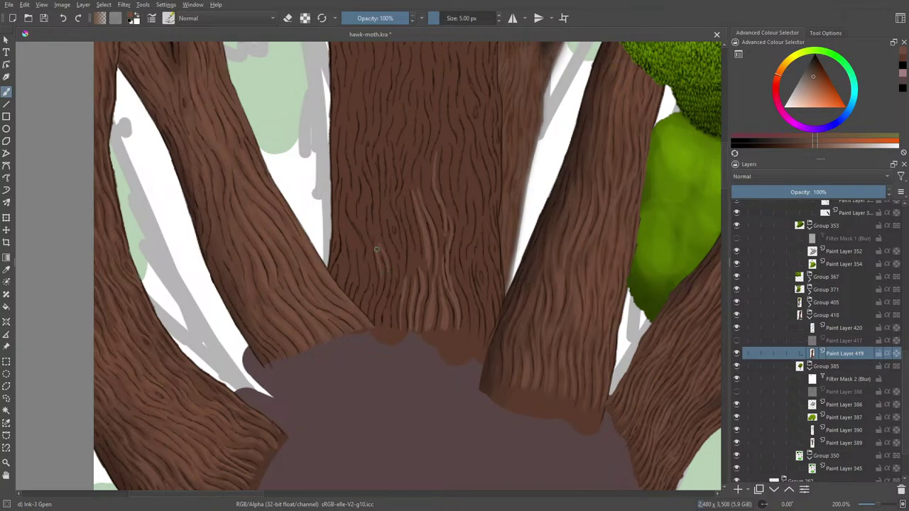
left_click_drag(371, 236, 370, 216)
left_click_drag(367, 151, 375, 183)
Fill the spaces between bark lines across the lower trunk with lighter brown strokes using Pencil-2 at 3.65 px.
right_click(299, 239)
left_click(333, 290)
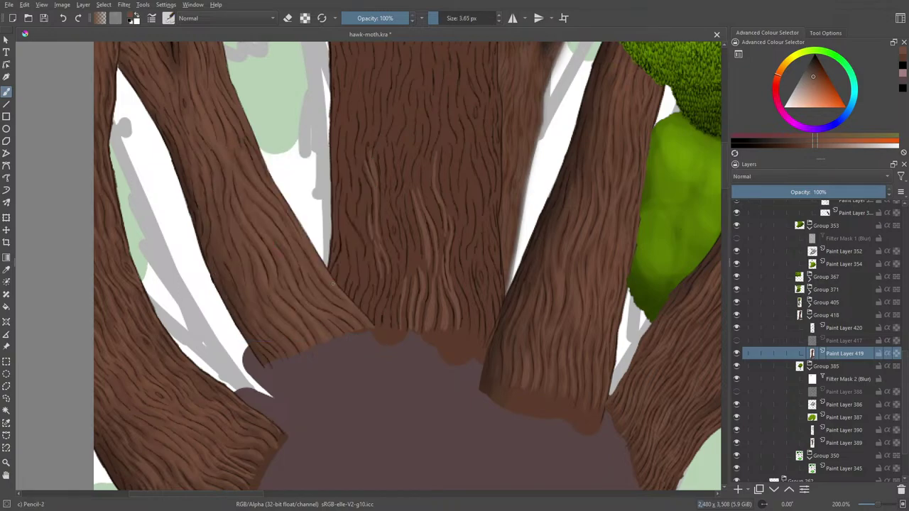
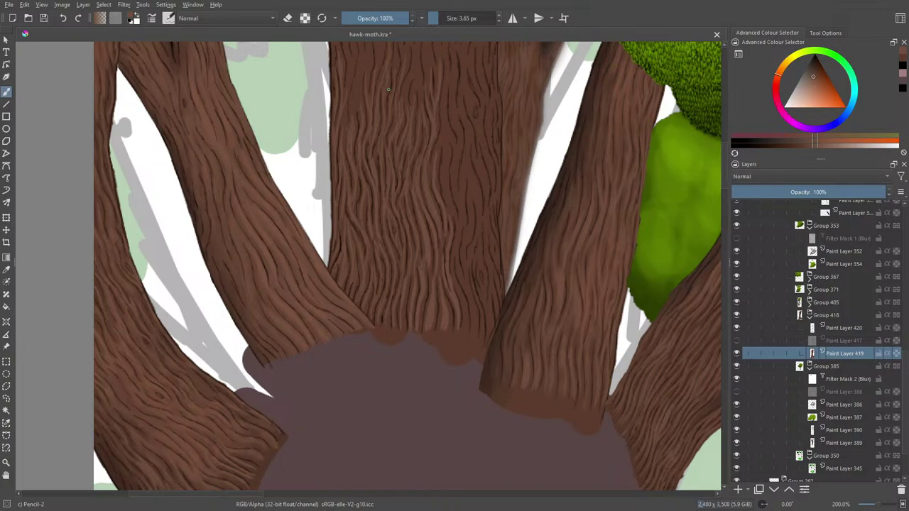
left_click_drag(727, 180, 726, 173)
scroll(726, 163, "up", 3)
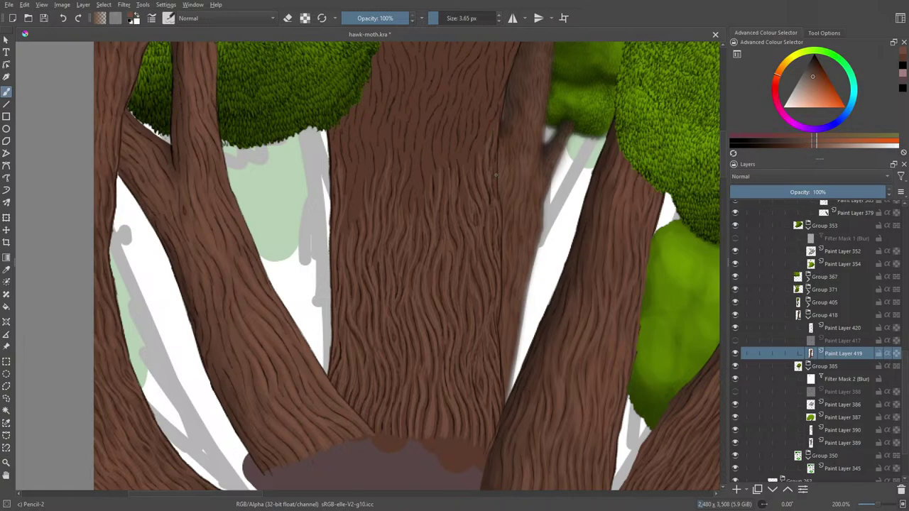
Continue the lighter brown strokes up both edges and the middle section of the trunk, beside the round foliage.
scroll(724, 161, "up", 3)
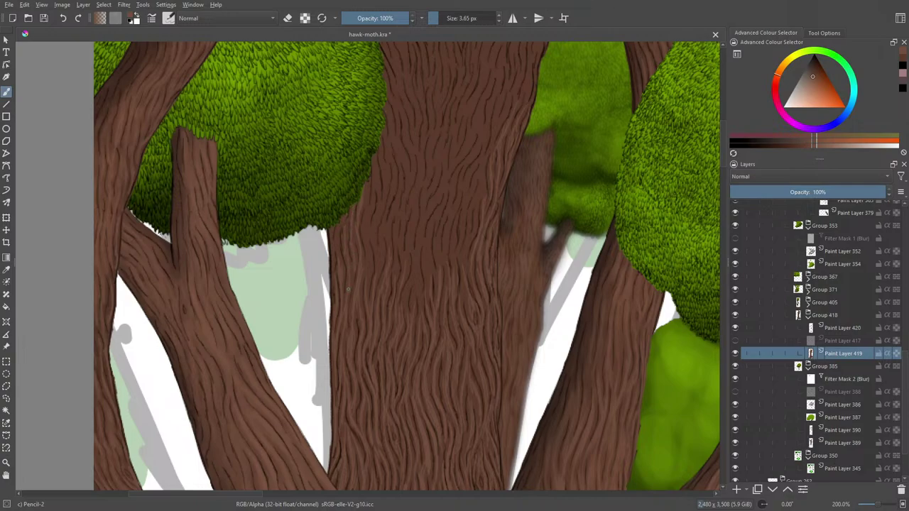
left_click_drag(332, 229, 332, 248)
right_click(371, 230)
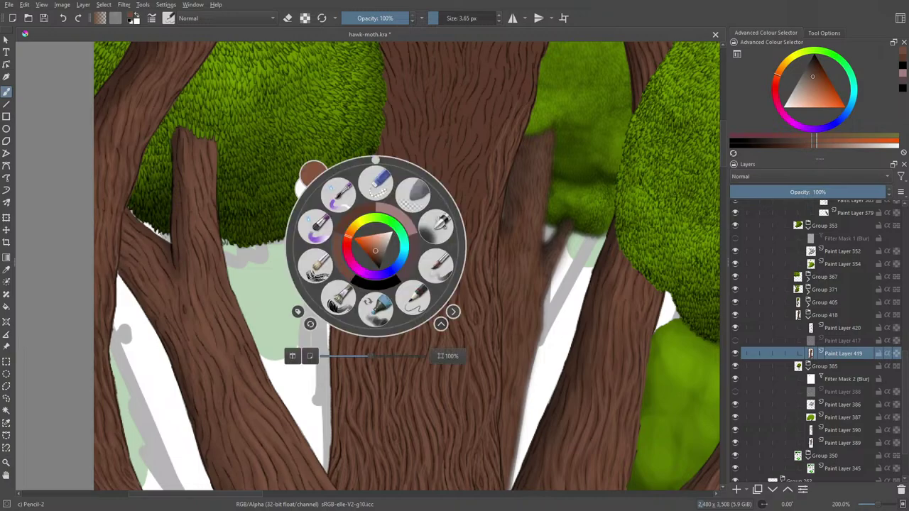
right_click(376, 258)
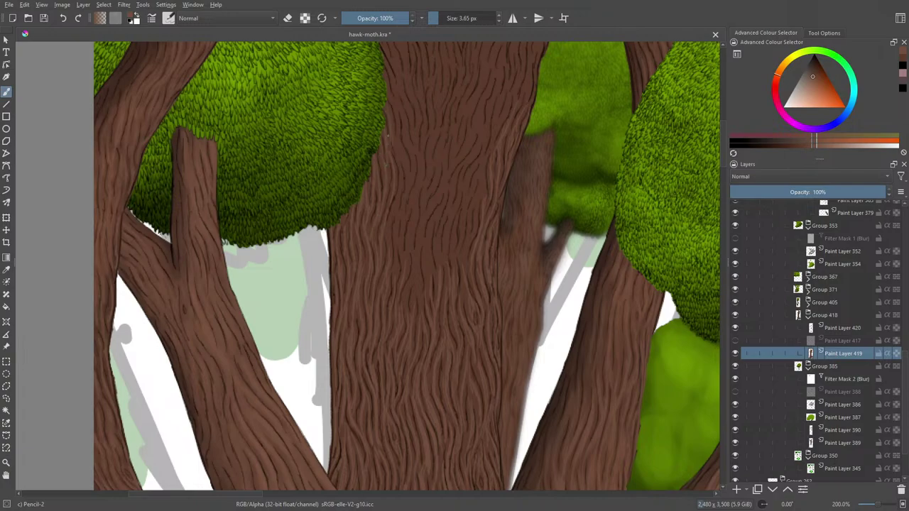
left_click_drag(400, 167, 401, 181)
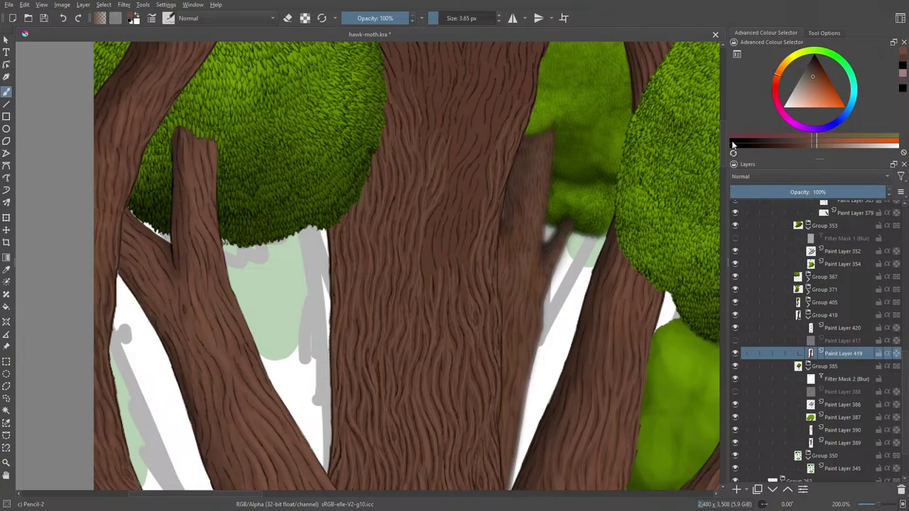
Paint lighter brown strokes between the bark lines up the trunk's right side and across the right-hand upper branch.
scroll(723, 141, "up", 5)
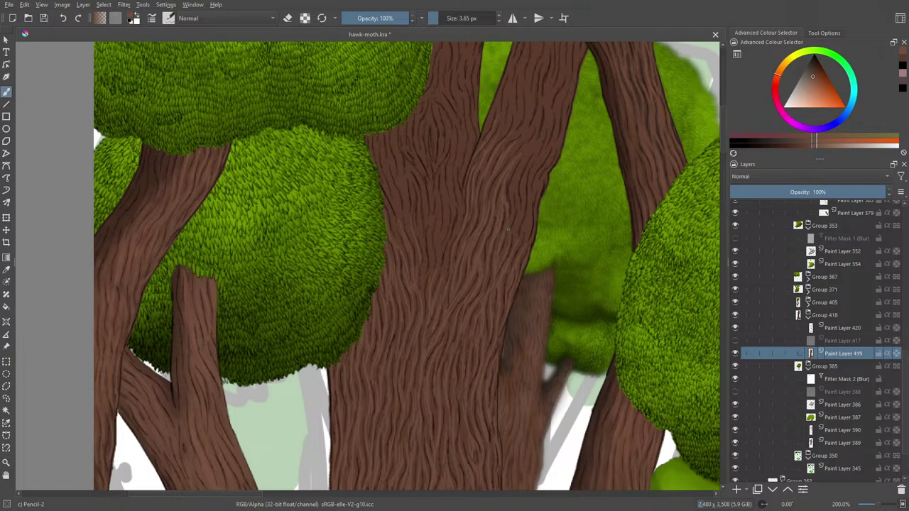
mouse_move(517, 194)
left_mouse_down()
mouse_move(516, 210)
mouse_move(522, 191)
left_mouse_up()
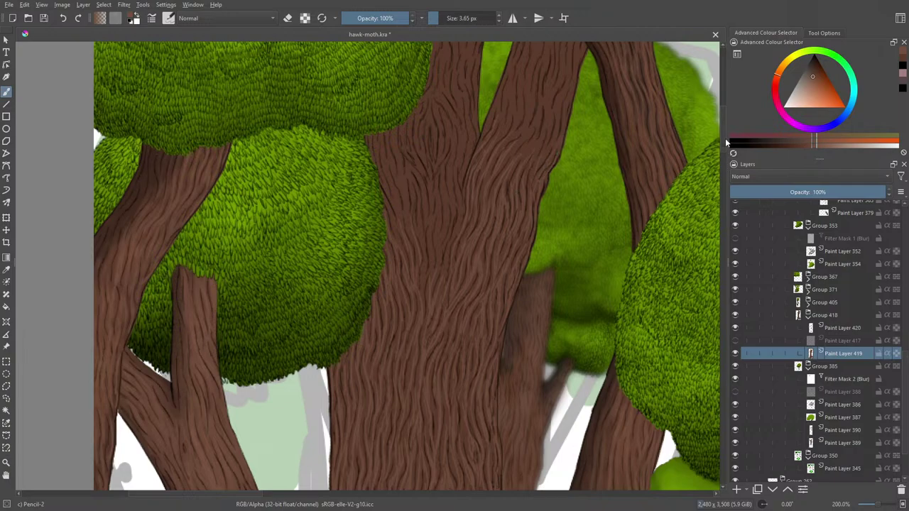
scroll(725, 138, "up", 3)
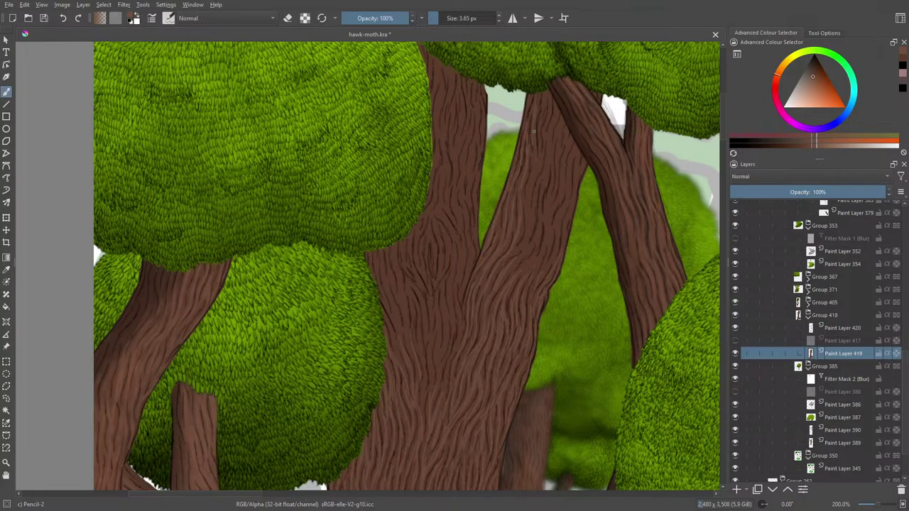
mouse_move(526, 197)
left_mouse_down()
mouse_move(525, 236)
mouse_move(502, 260)
left_mouse_up()
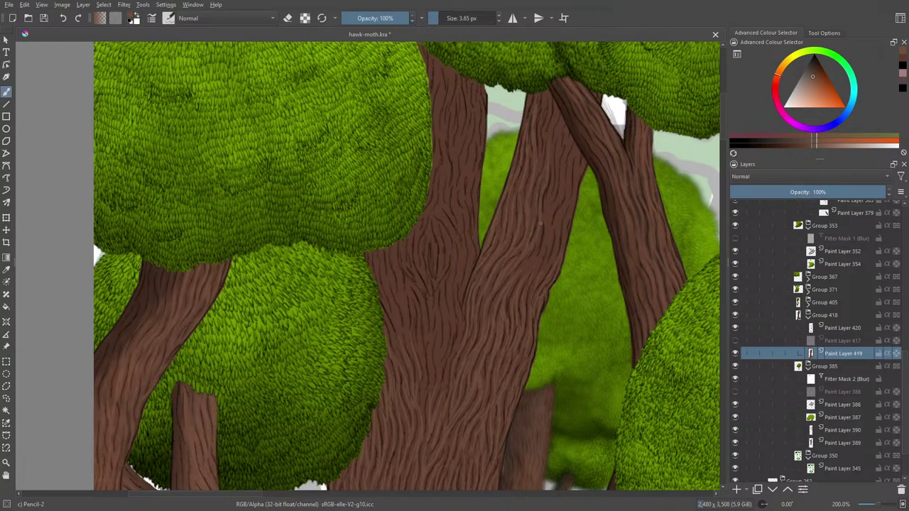
left_click_drag(540, 224, 513, 278)
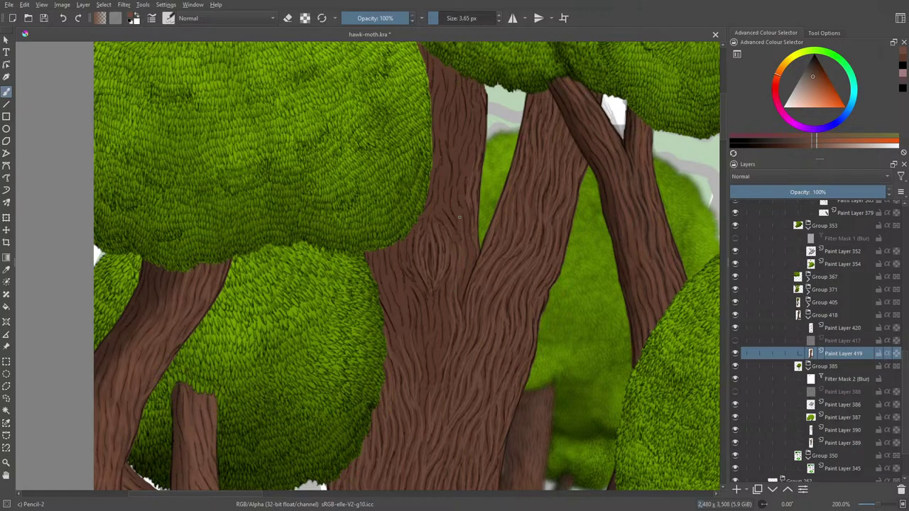
Add lighter brown strokes around the knot below the fork, along the trunk's left side and up the left branch.
left_click_drag(451, 228, 441, 214)
left_click_drag(411, 241, 424, 288)
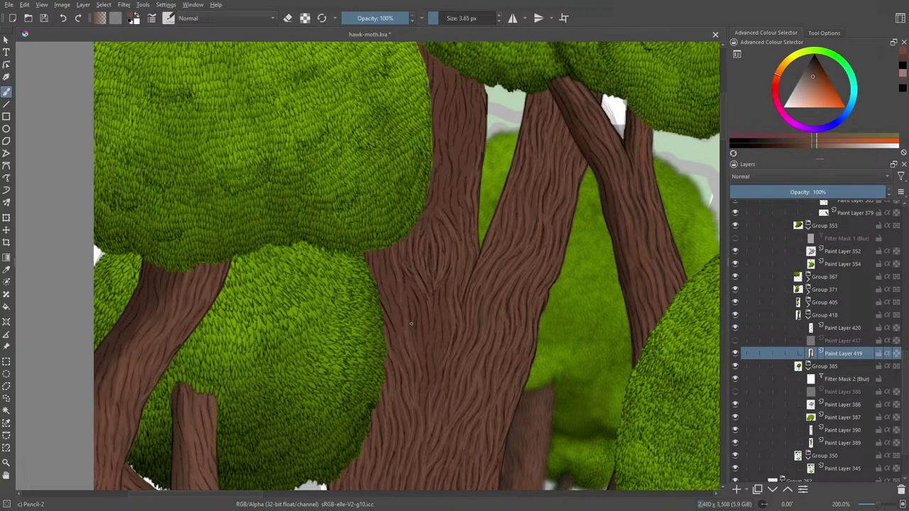
mouse_move(416, 304)
left_mouse_down()
mouse_move(424, 314)
mouse_move(421, 298)
left_mouse_up()
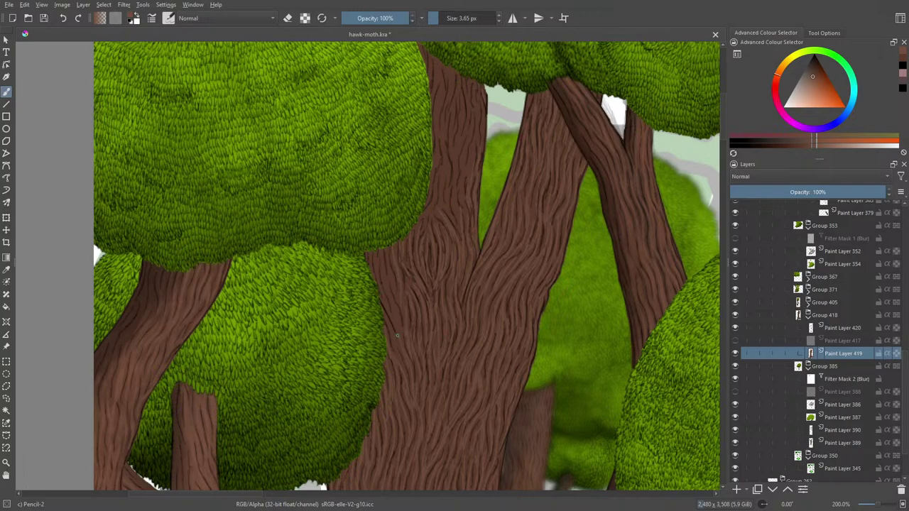
left_click_drag(385, 286, 383, 275)
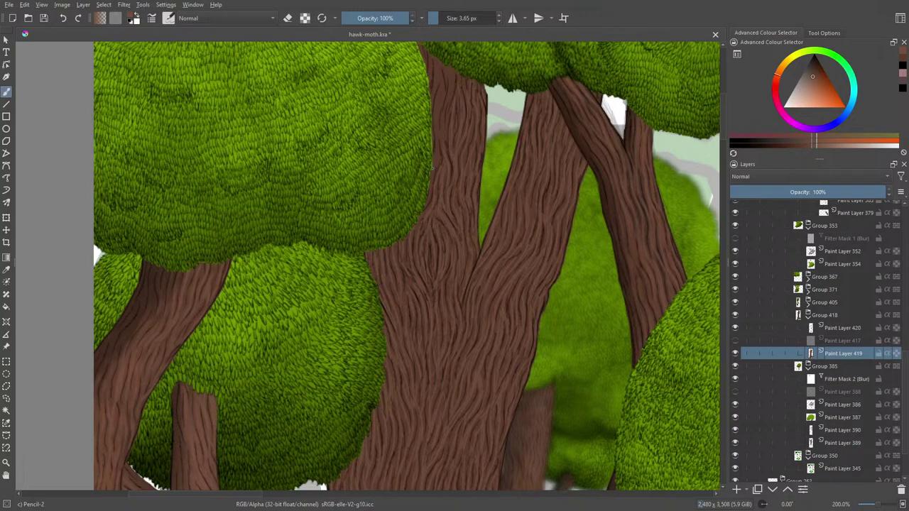
left_click_drag(436, 131, 436, 118)
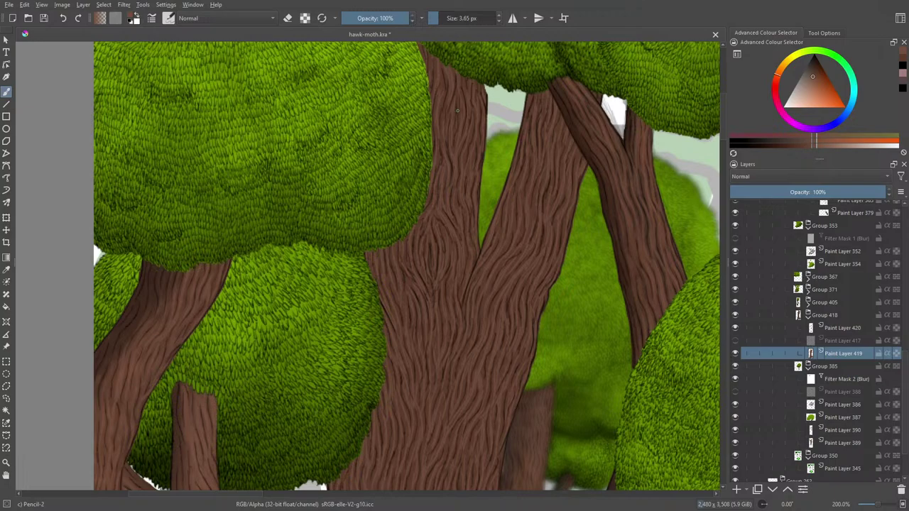
Switch to the Blender Basic brush and set its size to 11.22 px.
right_click(384, 472)
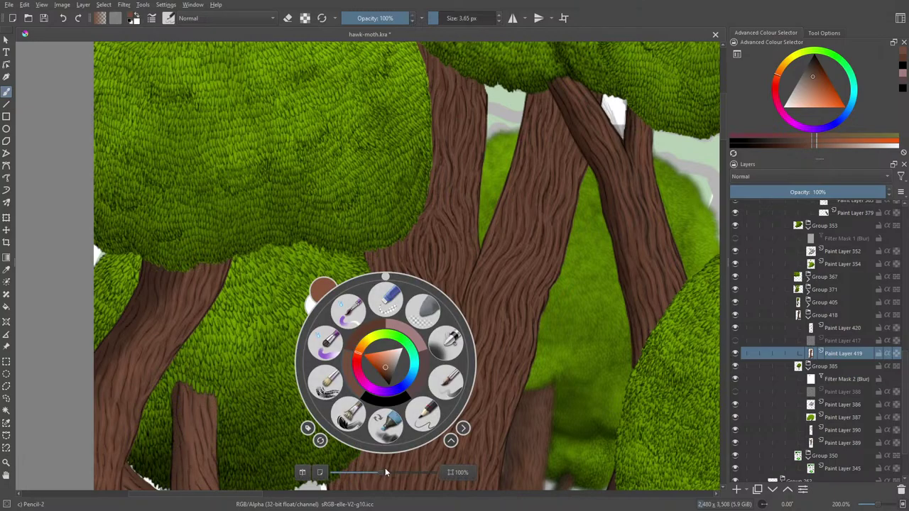
right_click(161, 71)
left_click(171, 18)
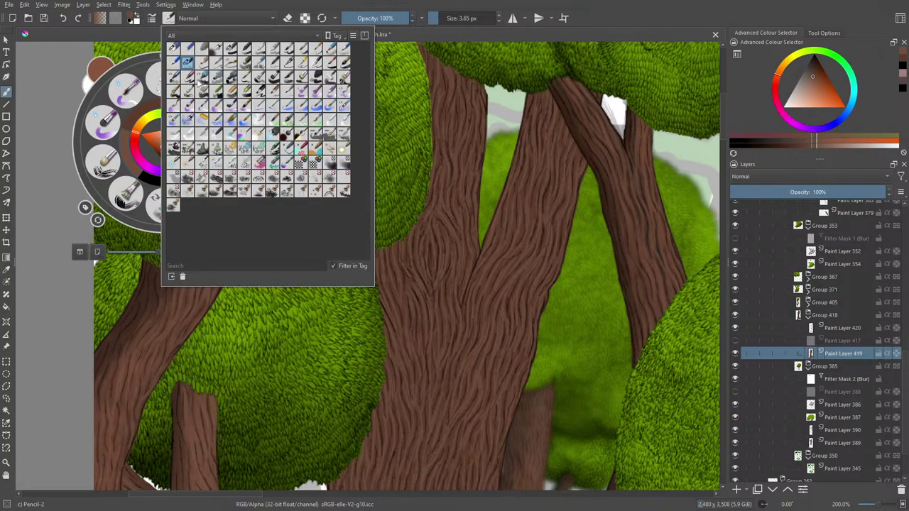
left_click(326, 126)
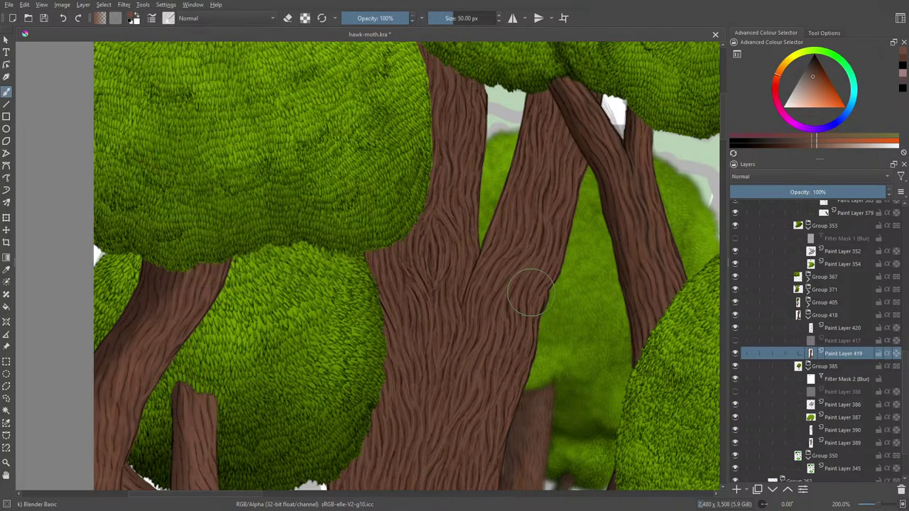
right_click(502, 169)
left_click(461, 125)
left_click(443, 17)
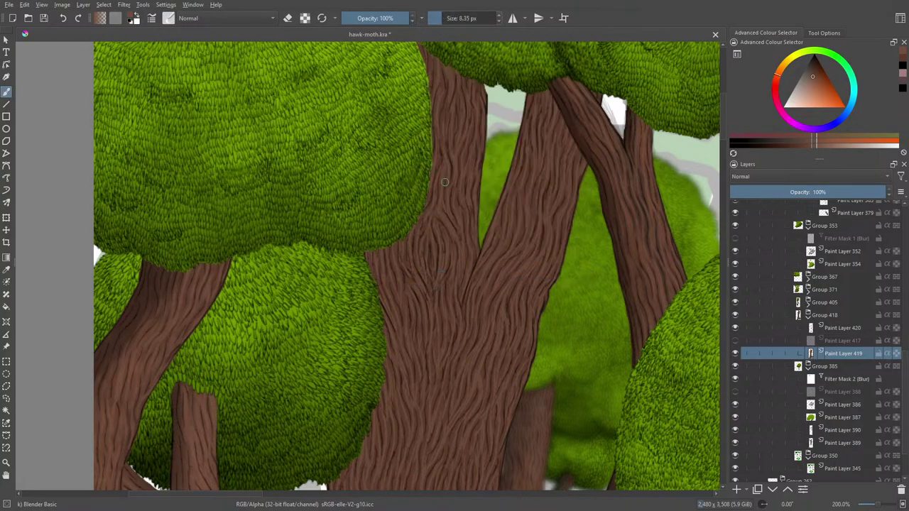
left_click(446, 18)
left_click(444, 18)
Soften the lighter bark strokes from the fork down to the trunk's base with Blender Basic at 11.22 px.
scroll(383, 397, "down", 5)
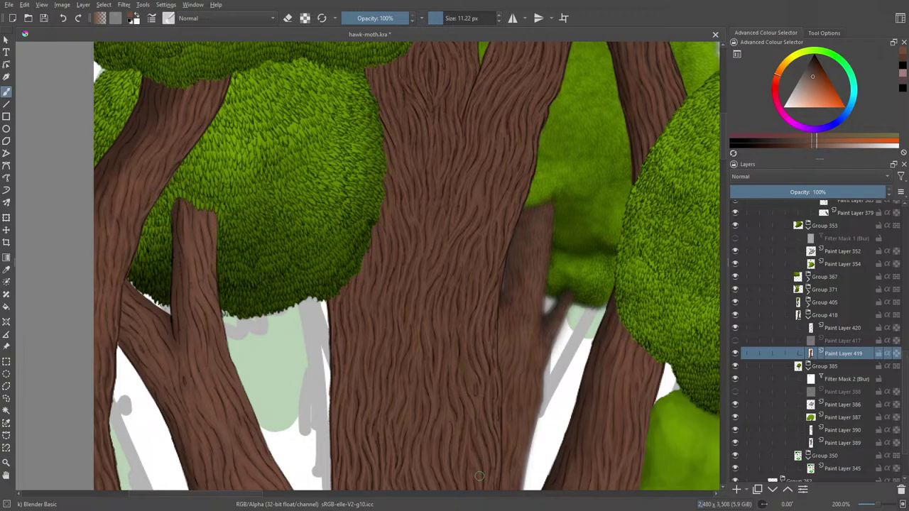
scroll(480, 307, "down", 5)
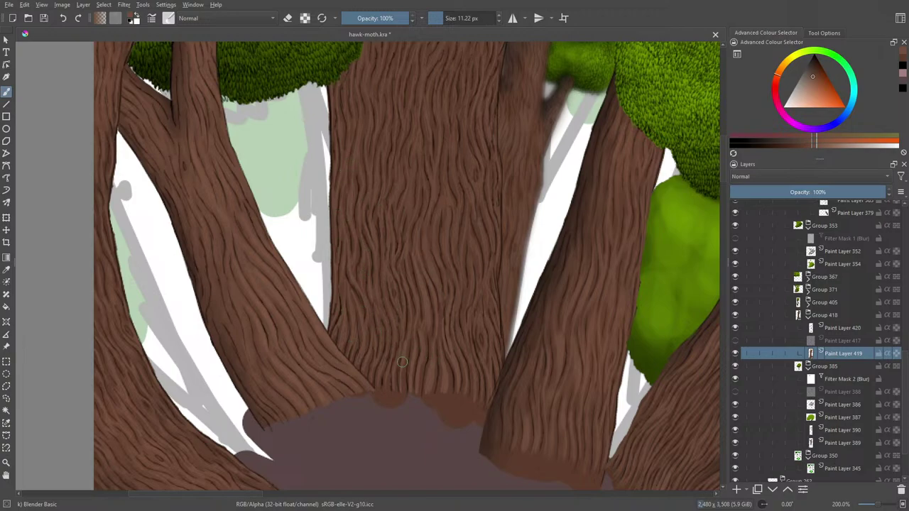
scroll(416, 307, "up", 5)
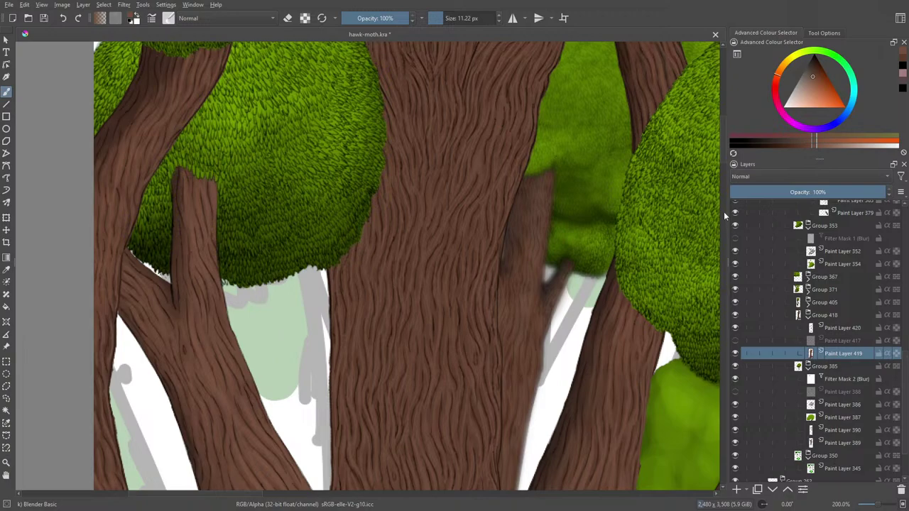
mouse_move(721, 155)
left_mouse_down()
mouse_move(722, 126)
mouse_move(722, 145)
left_mouse_up()
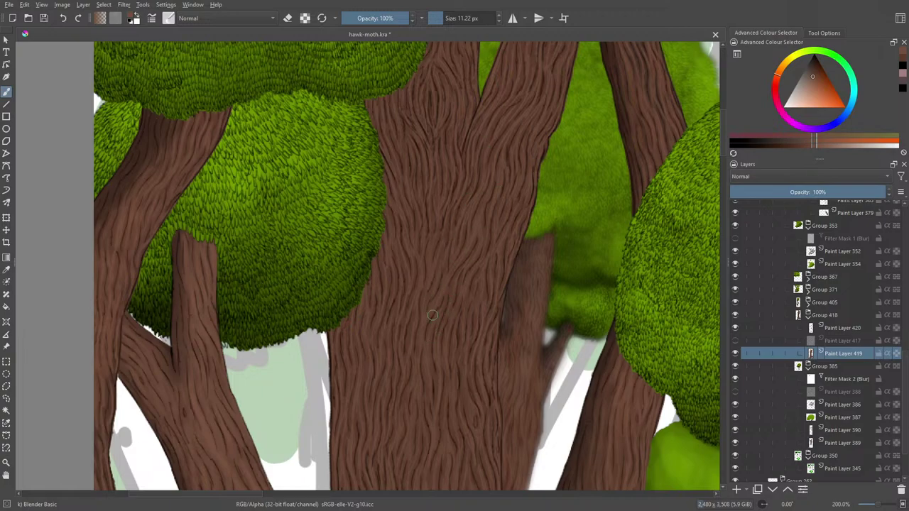
scroll(725, 140, "down", 5)
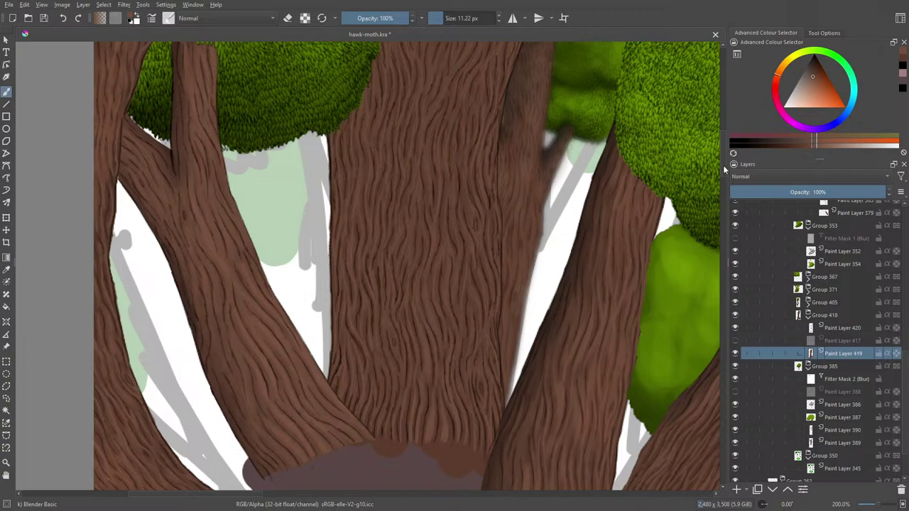
scroll(726, 165, "up", 3)
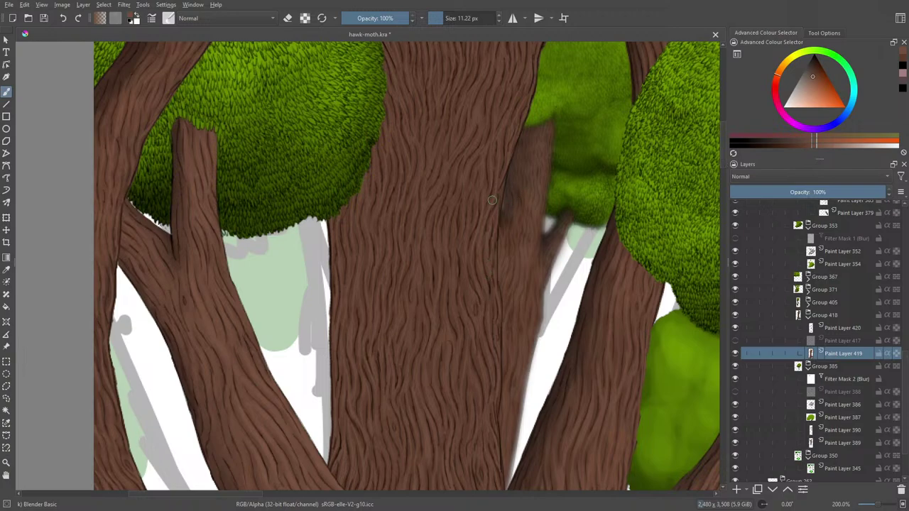
scroll(720, 156, "down", 2)
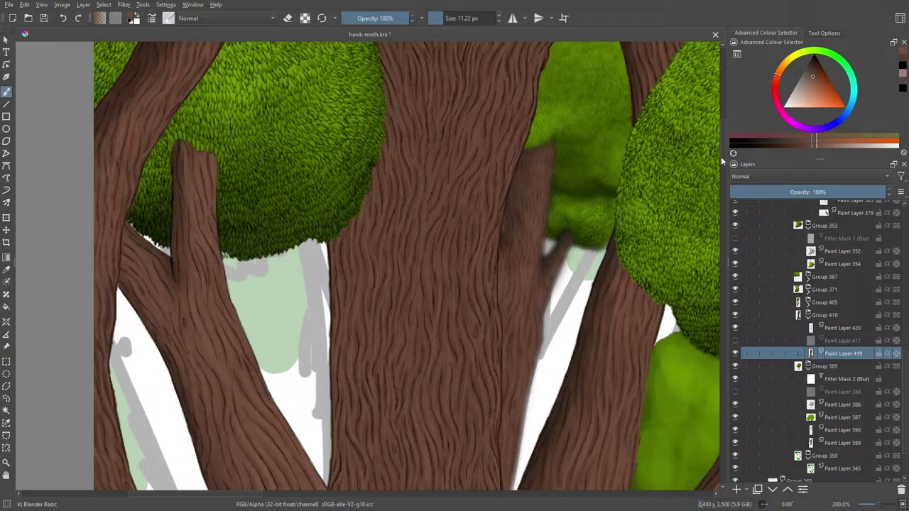
scroll(722, 163, "up", 5)
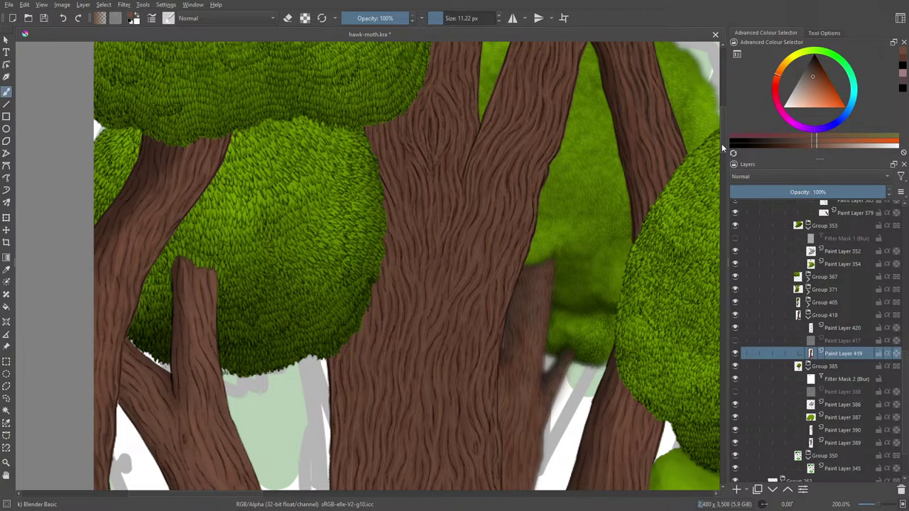
scroll(722, 135, "up", 3)
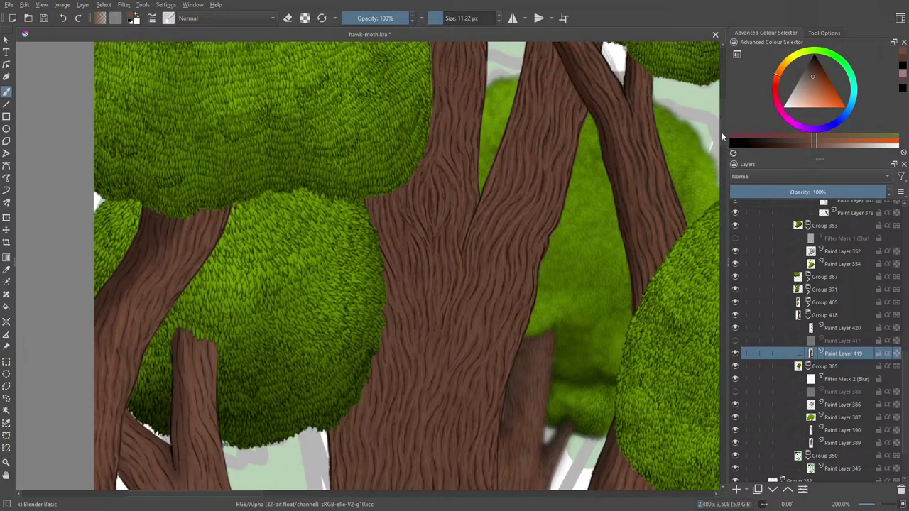
Set up the Basic-2 Opacity brush at 40 px with a darker brown, 69% opacity and alpha preserved.
left_click(169, 18)
left_click(244, 48)
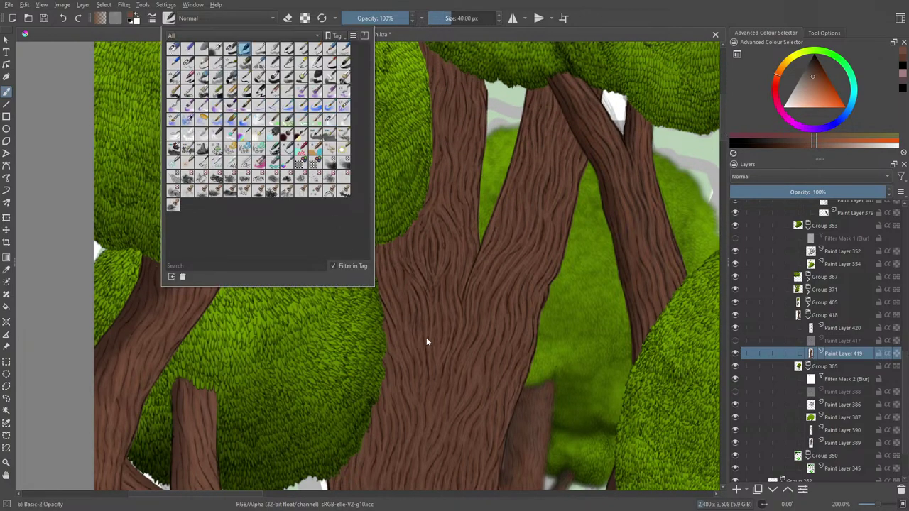
right_click(444, 348)
right_click(369, 329)
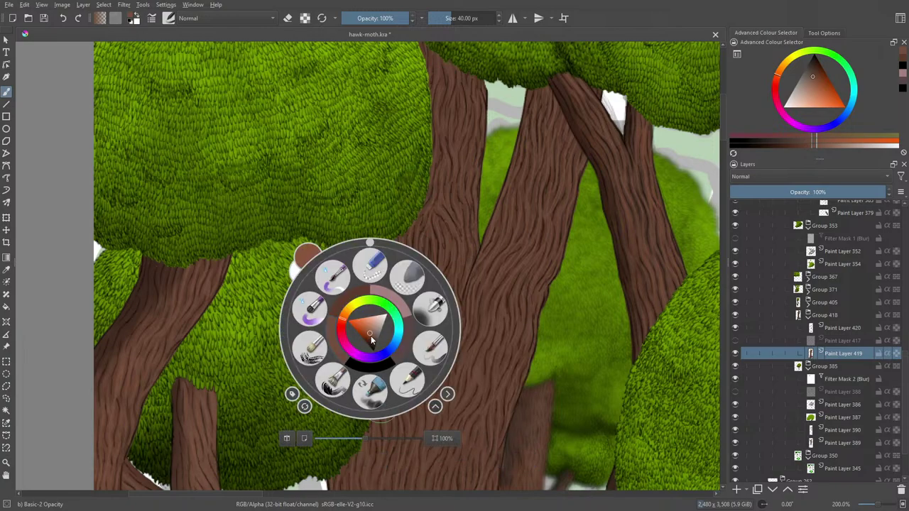
left_click_drag(369, 337, 370, 342)
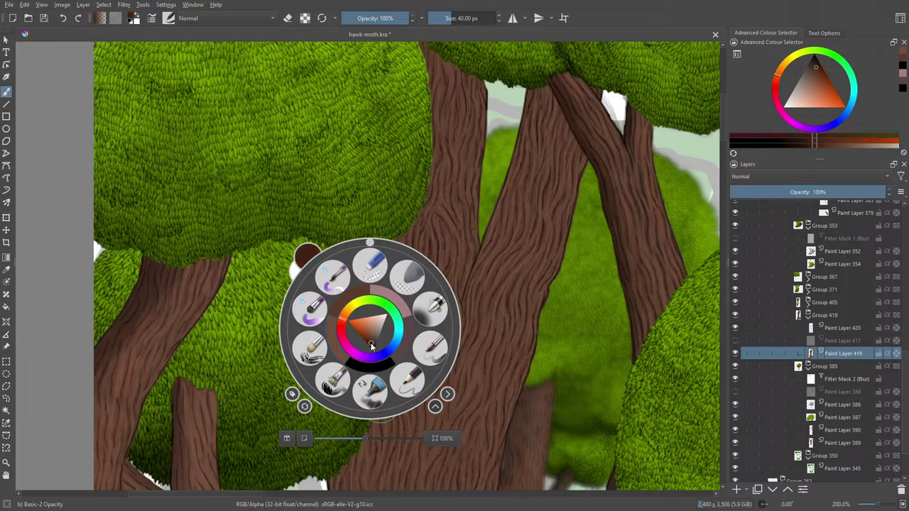
left_click(358, 215)
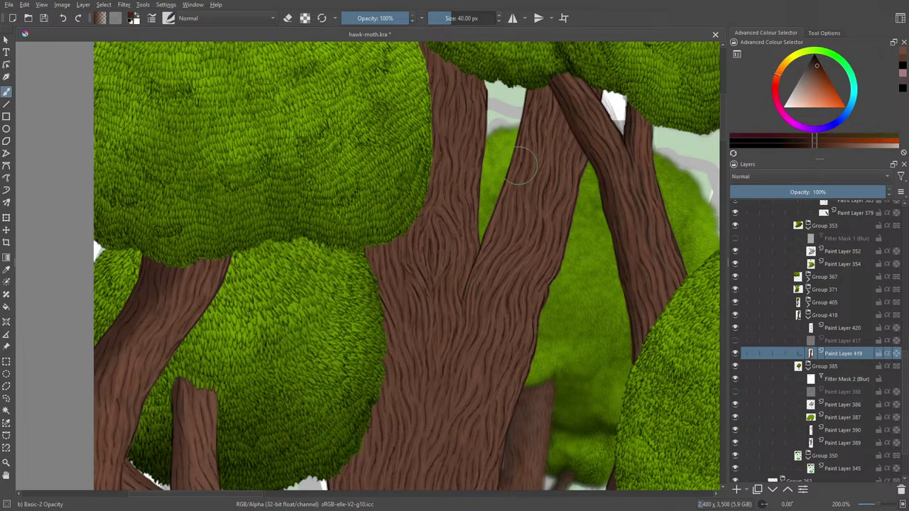
key("i")
key("i")
key("i")
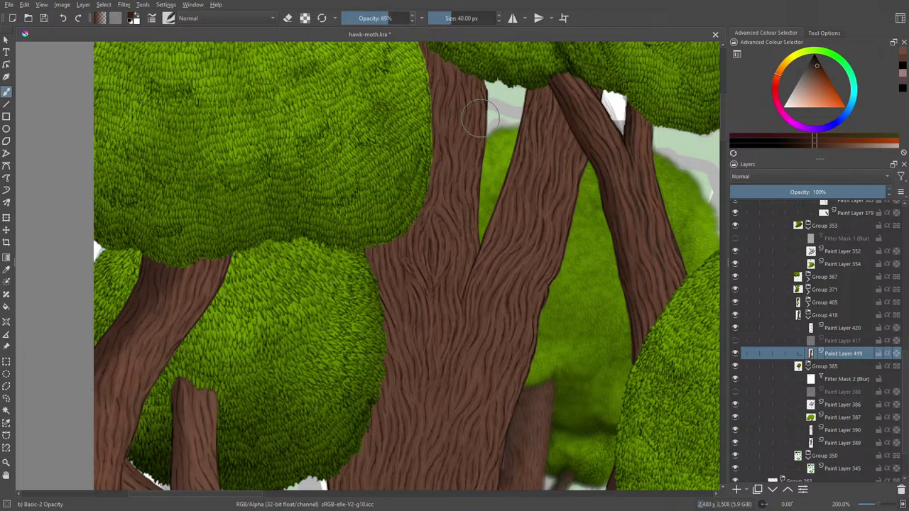
key("slash")
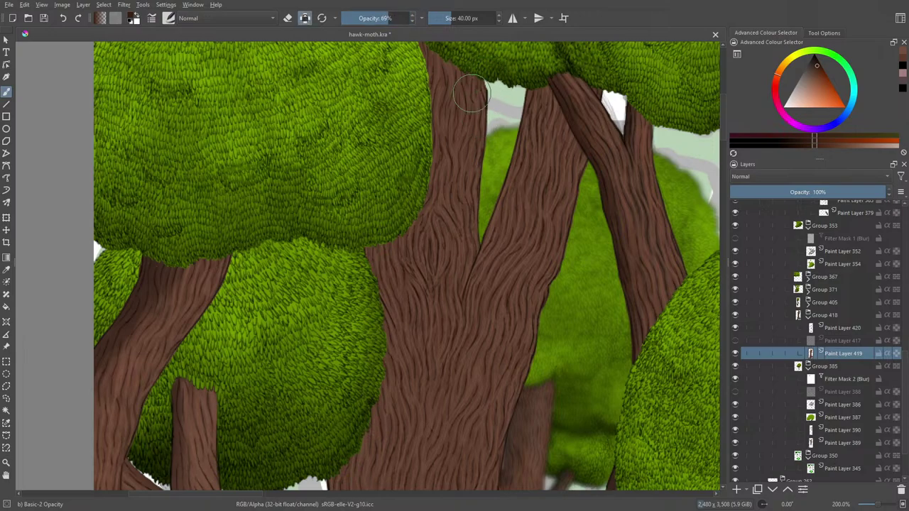
Shade the left branch beneath the upper foliage and the trunk's left edge with the darker brown.
left_click_drag(472, 67, 483, 89)
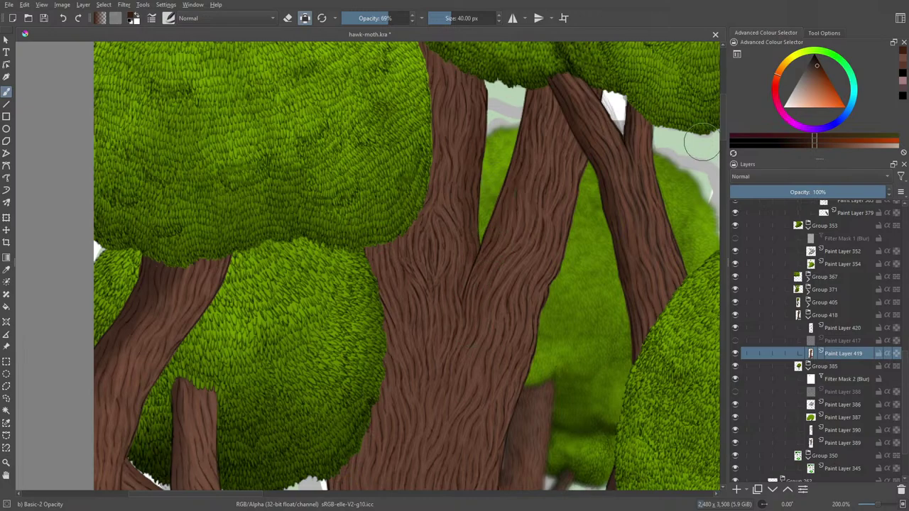
scroll(423, 151, "down", 5)
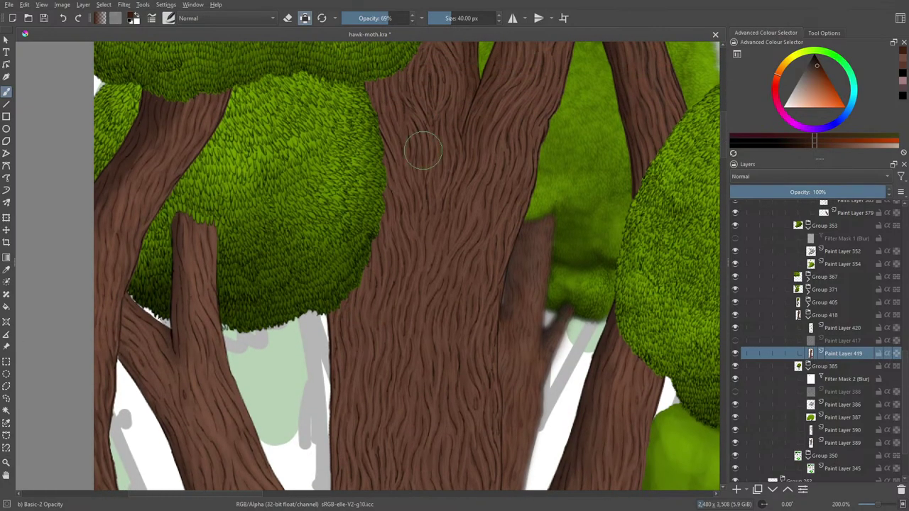
scroll(723, 134, "down", 7)
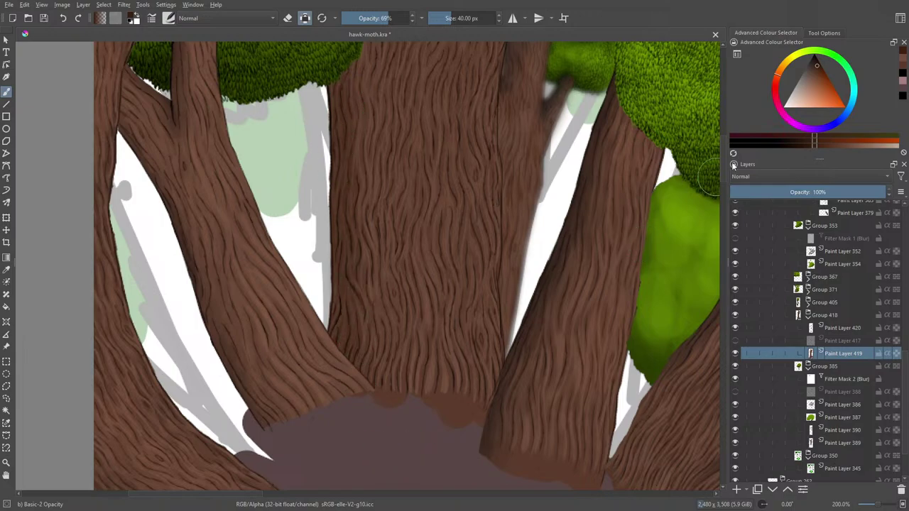
scroll(367, 270, "up", 5)
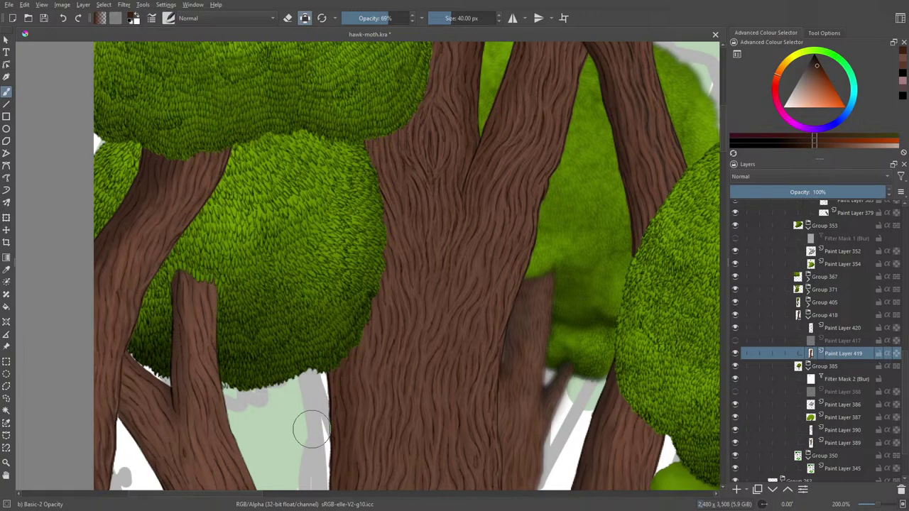
Shade the right edge of the lower trunk down to its base with the darker brown.
scroll(721, 149, "down", 6)
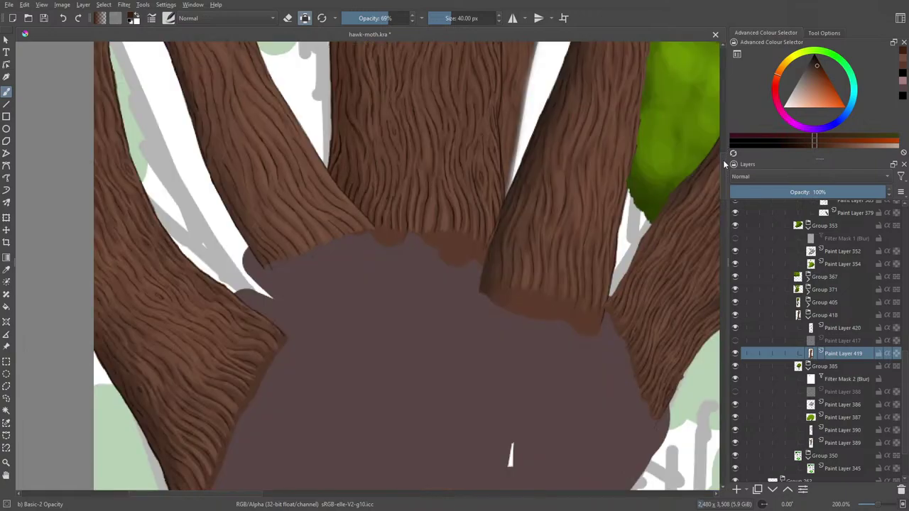
scroll(720, 152, "up", 4)
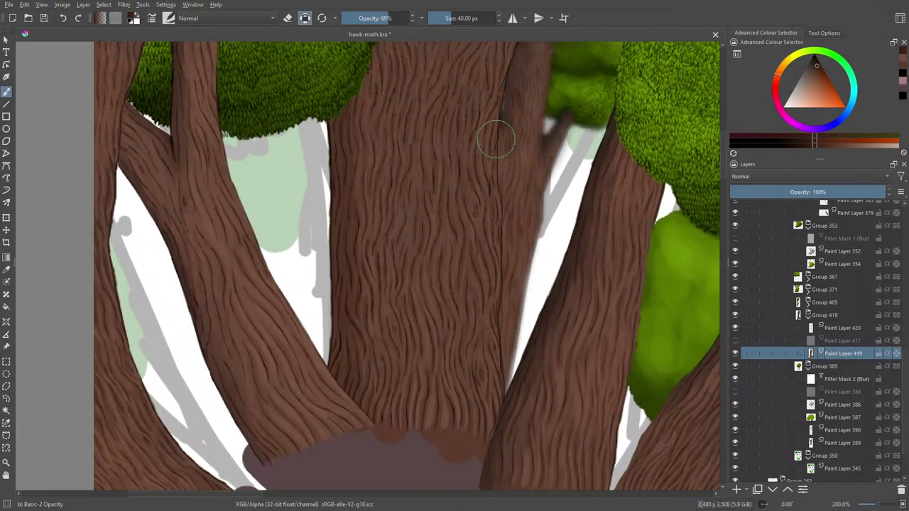
mouse_move(510, 246)
left_mouse_down()
mouse_move(501, 419)
mouse_move(501, 203)
mouse_move(491, 392)
mouse_move(500, 228)
mouse_move(497, 367)
left_mouse_up()
left_click_drag(498, 222, 507, 203)
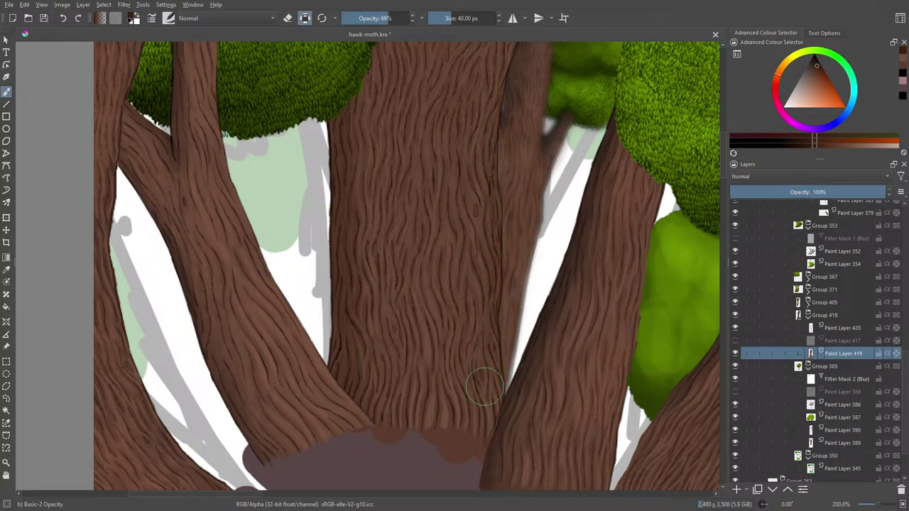
Pick a lighter reddish brown and brush highlights over the tree's upper branches and the fork.
scroll(706, 186, "up", 5)
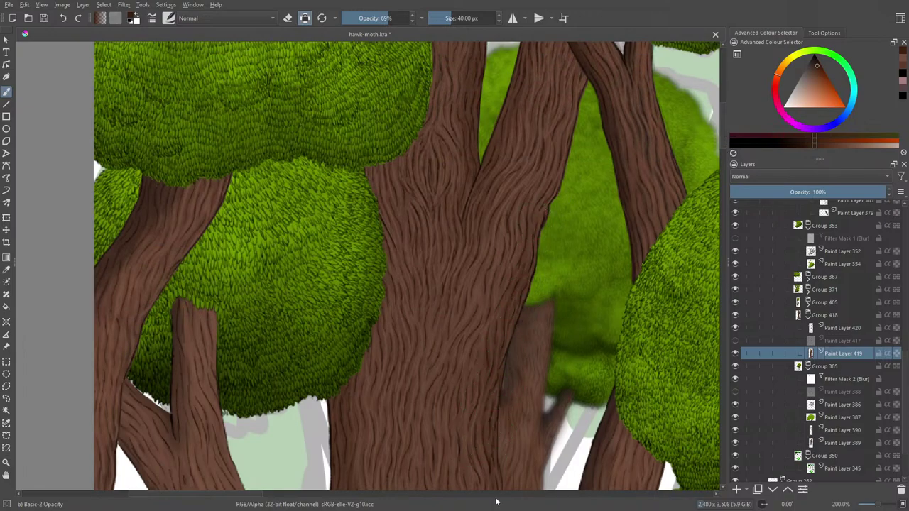
right_click(386, 329)
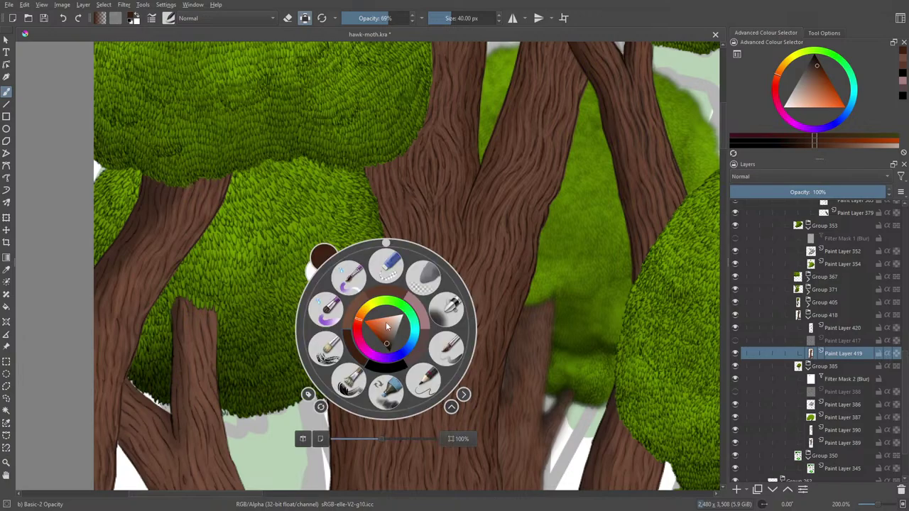
left_click_drag(387, 345, 390, 321)
left_click(489, 178)
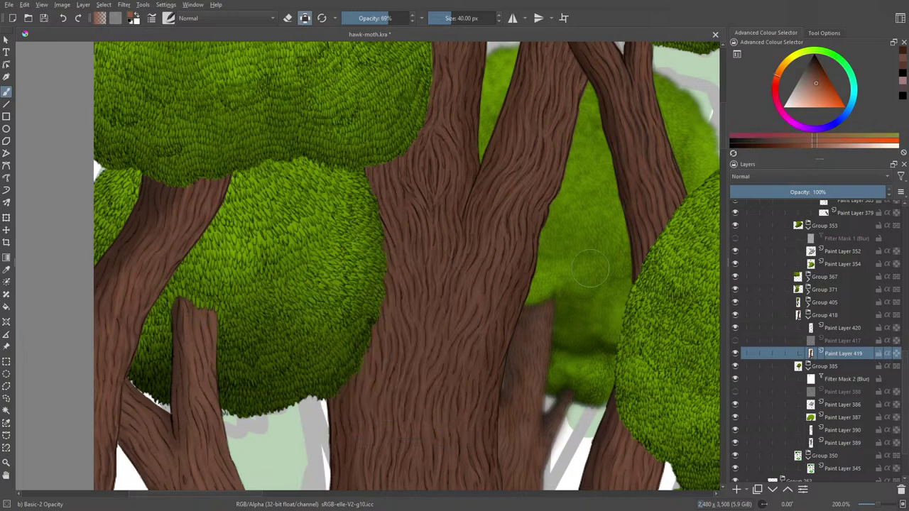
scroll(717, 135, "up", 3)
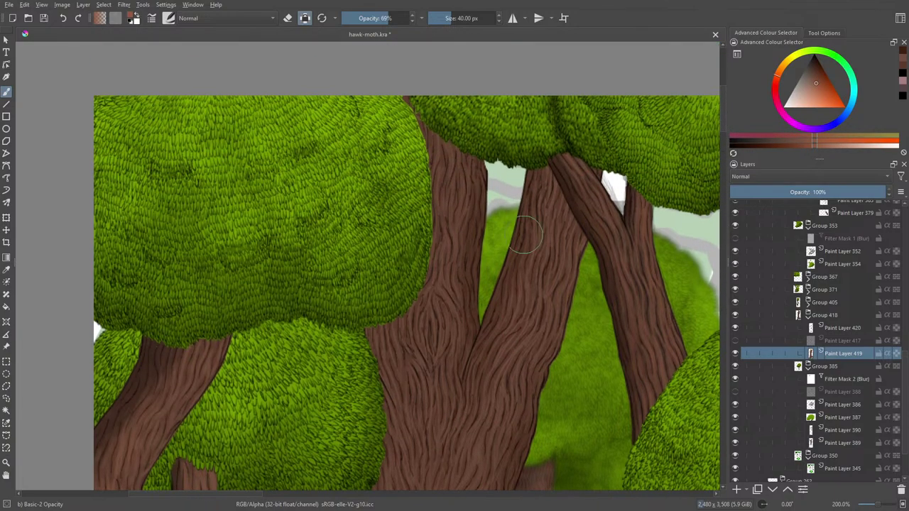
left_click_drag(555, 180, 554, 190)
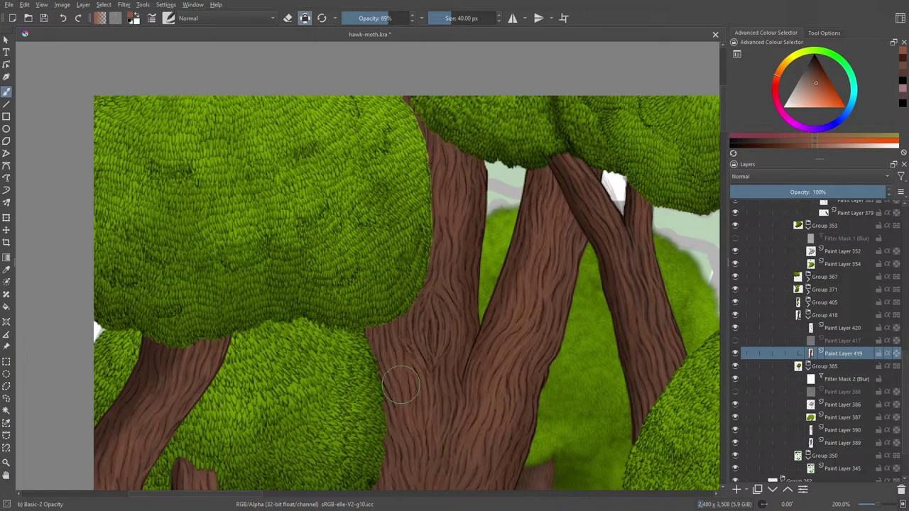
Brush the lighter brown highlights down the middle of the trunk to its base at 40 px.
scroll(722, 135, "down", 10)
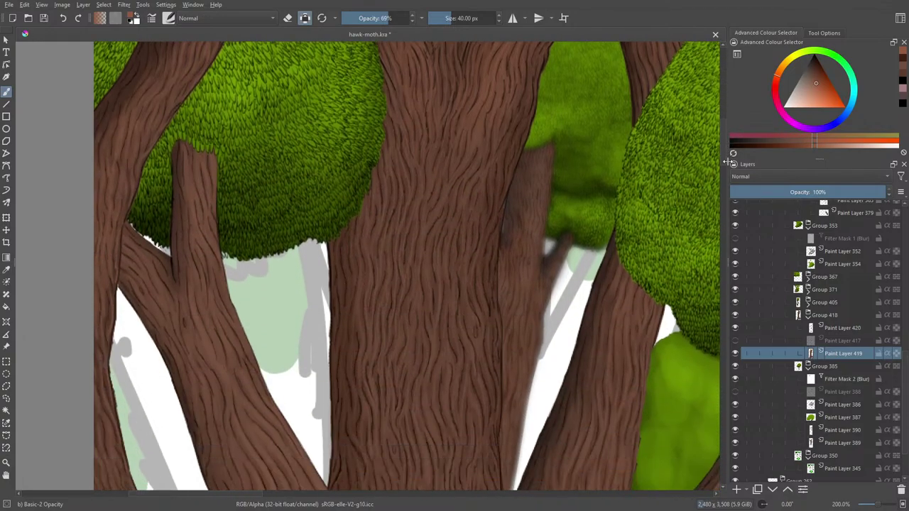
scroll(724, 158, "up", 5)
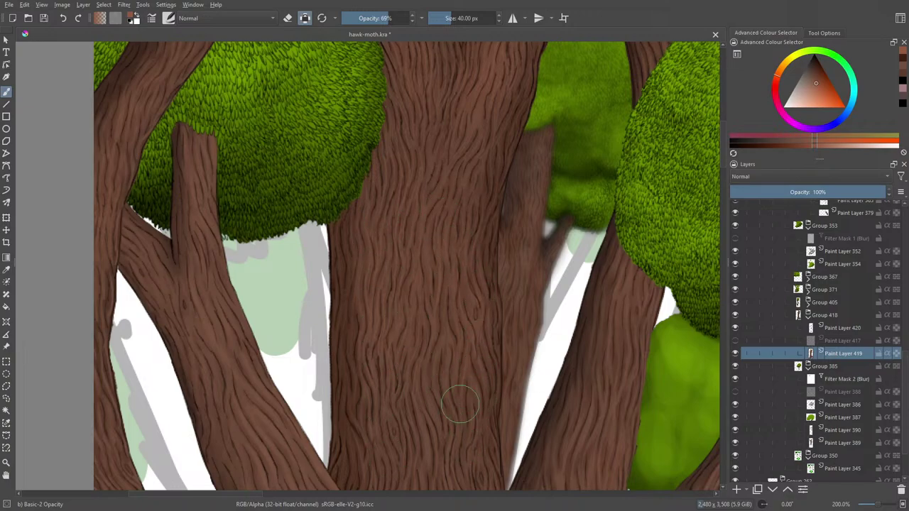
scroll(724, 160, "down", 5)
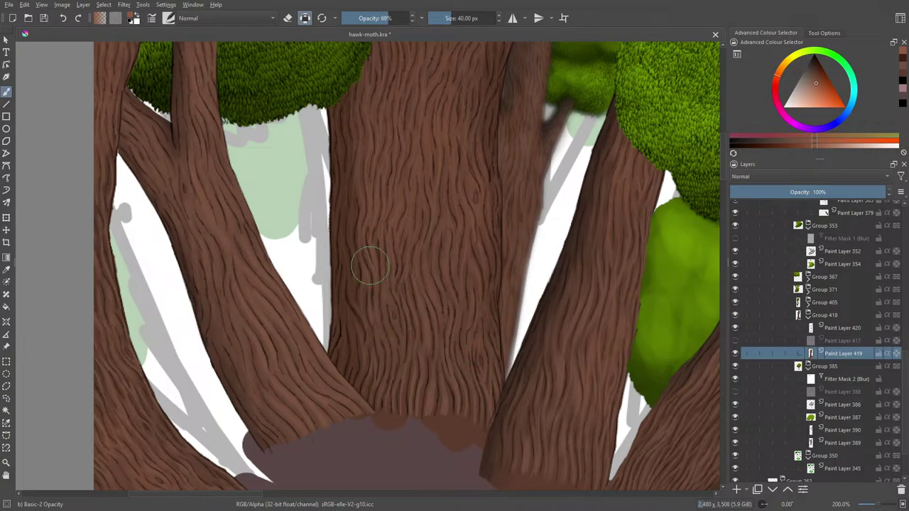
Soften the new highlights along the trunk and branches with Blender Basic at 11.22 px.
left_click(169, 18)
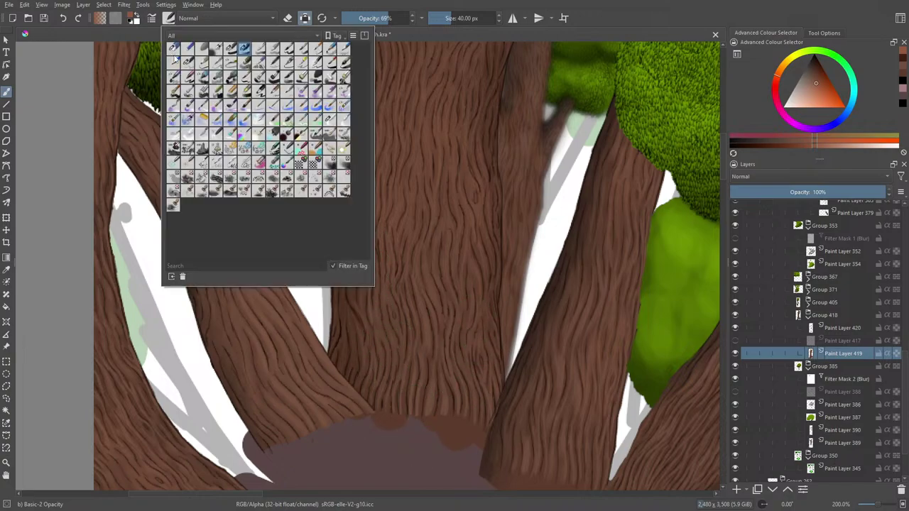
left_click(342, 119)
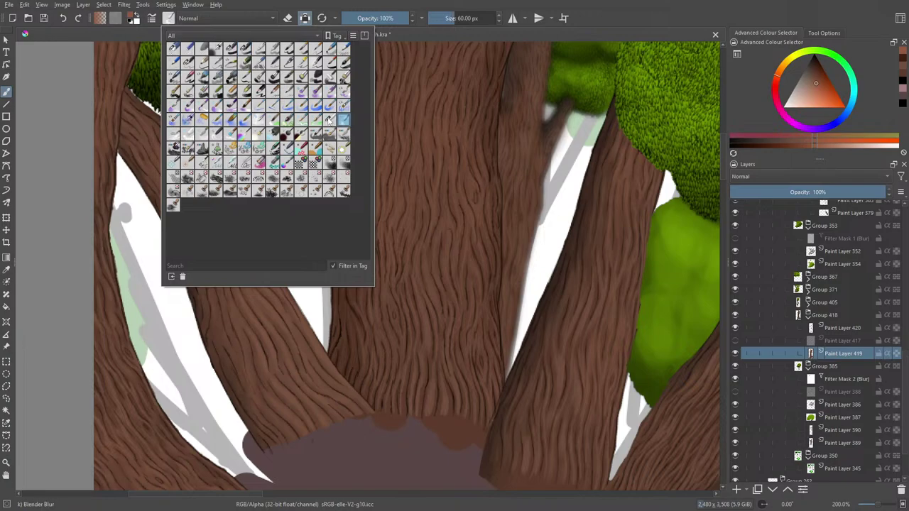
right_click(495, 363)
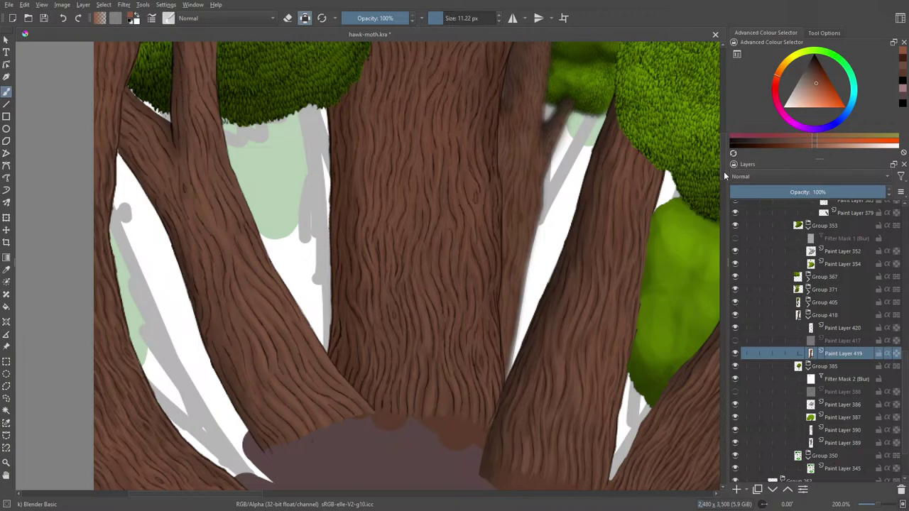
scroll(718, 173, "up", 3)
Examine the blended trunk and its bark against the surrounding trees at several zoom levels.
left_click(873, 505)
left_click(873, 505)
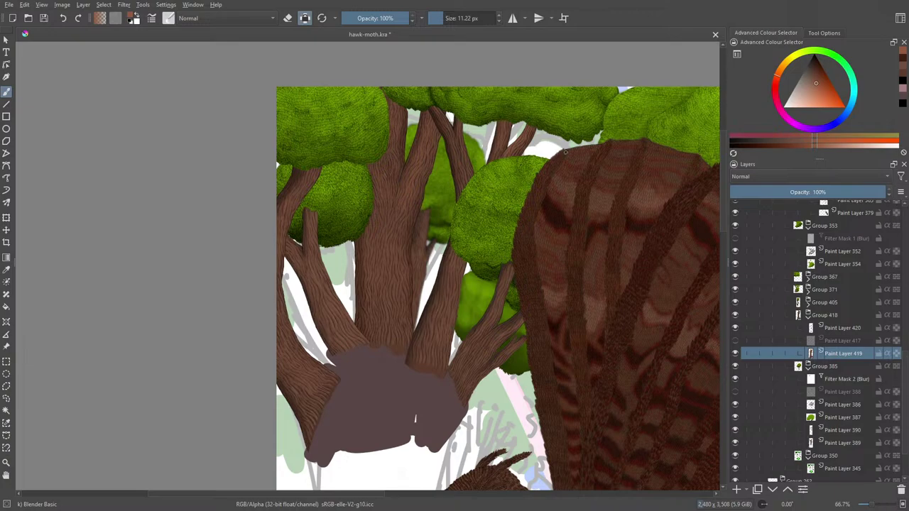
scroll(493, 213, "up", 1)
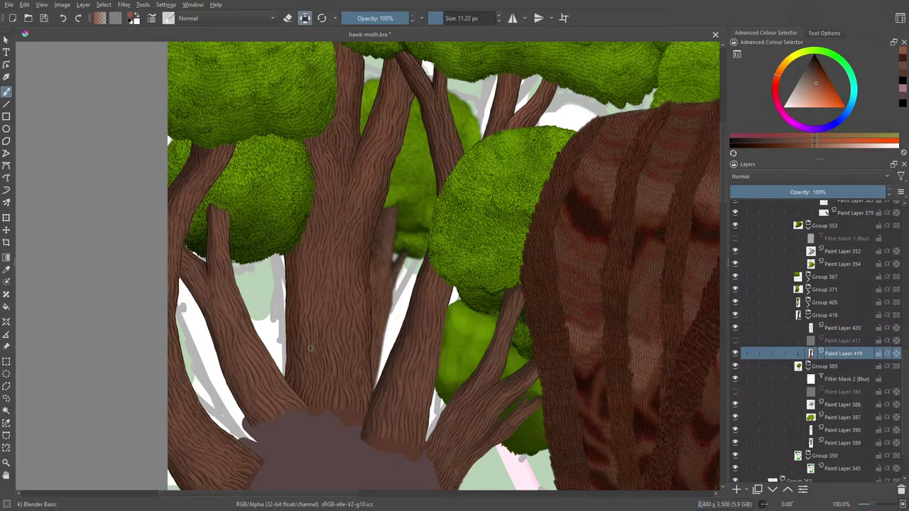
scroll(311, 348, "up", 1)
scroll(310, 348, "up", 1)
scroll(329, 334, "down", 3)
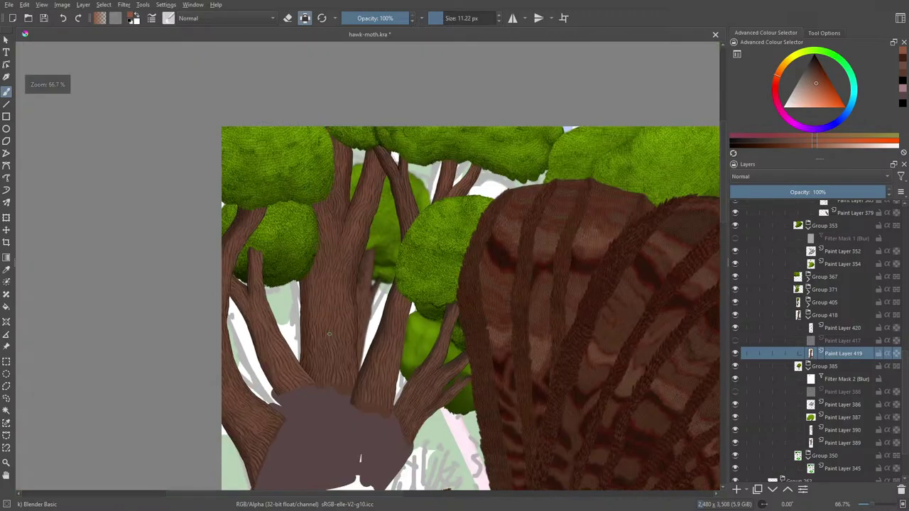
scroll(328, 333, "up", 2)
scroll(328, 334, "down", 1)
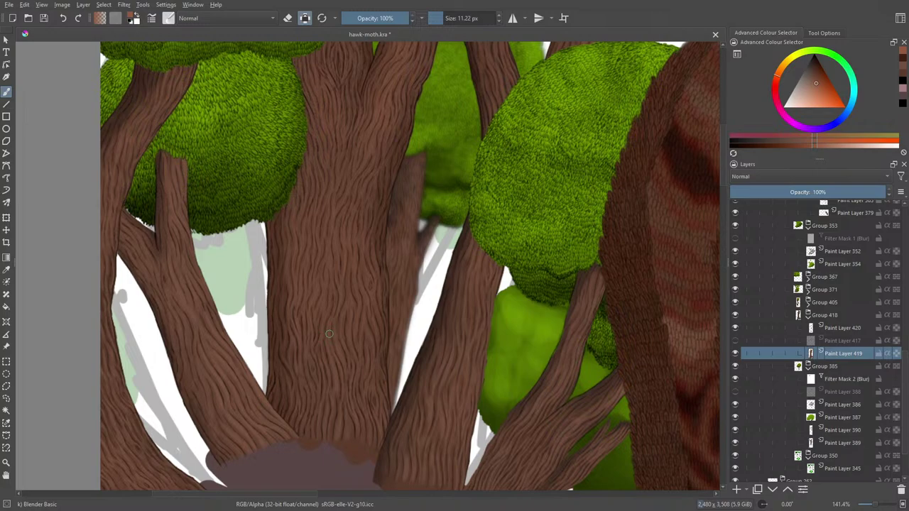
Pick a slightly lighter brown and select the Basic-2 Opacity brush.
right_click(333, 269)
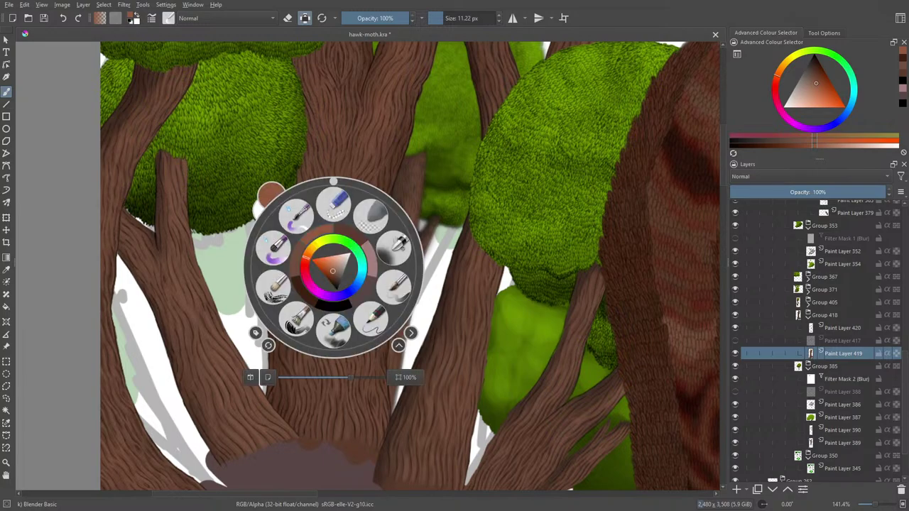
left_click(333, 269)
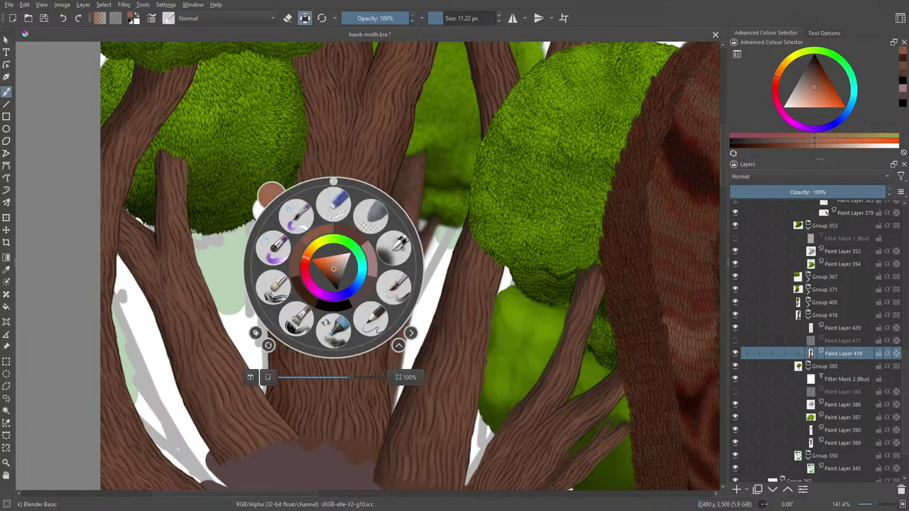
left_click(168, 18)
left_click(244, 48)
right_click(116, 138)
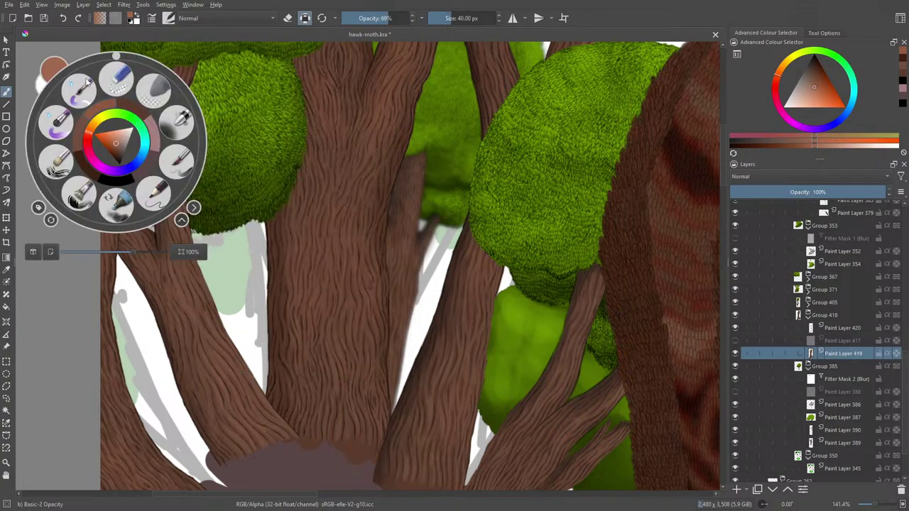
right_click(116, 138)
Try brushing lighter highlights down the middle of the trunk with a 23.58 px brush.
left_click(448, 18)
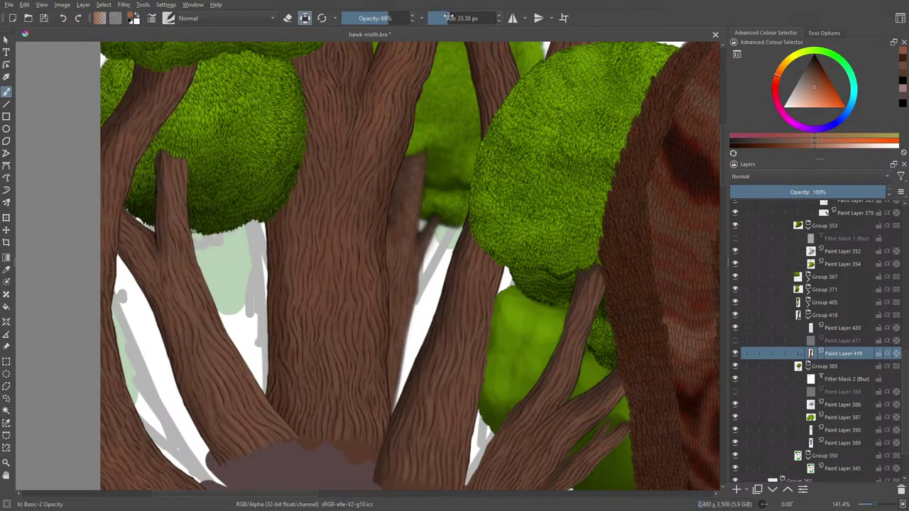
key("bracketleft")
left_click_drag(365, 253, 364, 323)
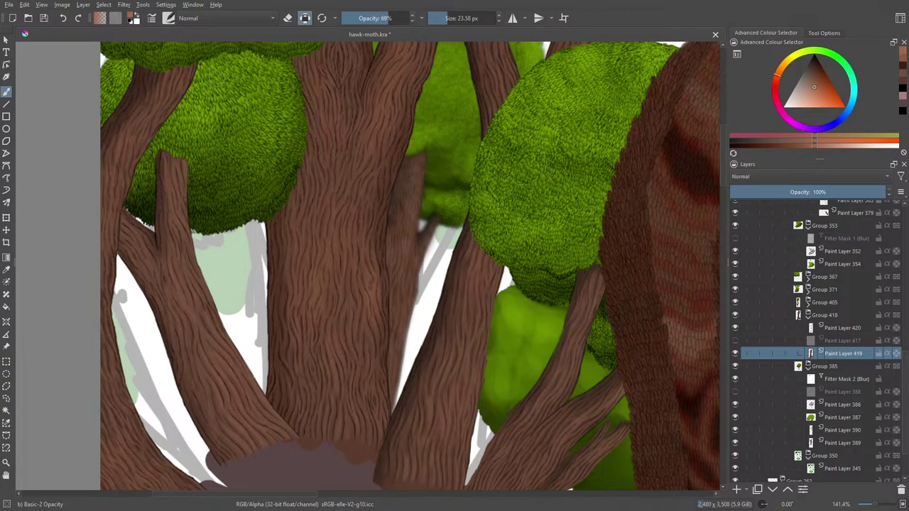
left_click(65, 21)
Paint fine lighter highlights along the trunk and upper branches at 10.20 px and 50% opacity.
left_click_drag(455, 18, 442, 18)
left_click_drag(381, 17, 375, 17)
scroll(309, 49, "up", 5)
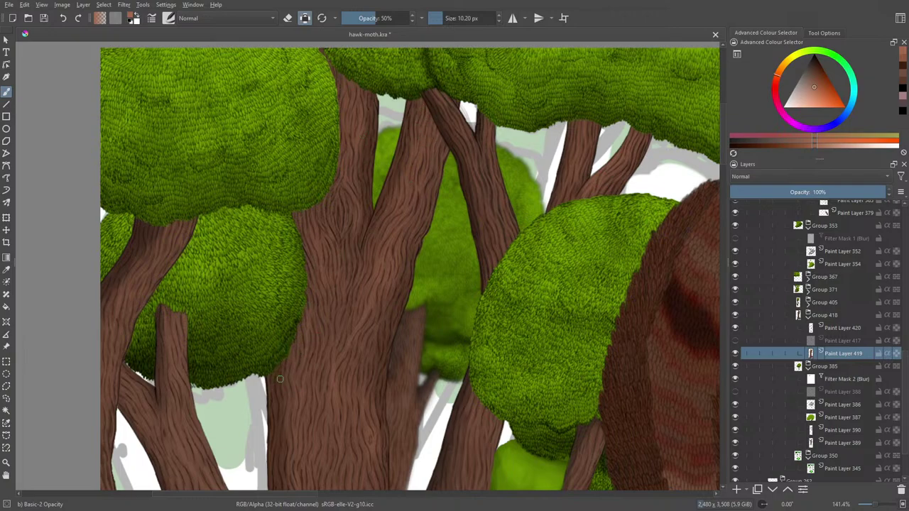
Add a Blur filter mask to the tree's layer group, Group 418.
left_click(822, 314)
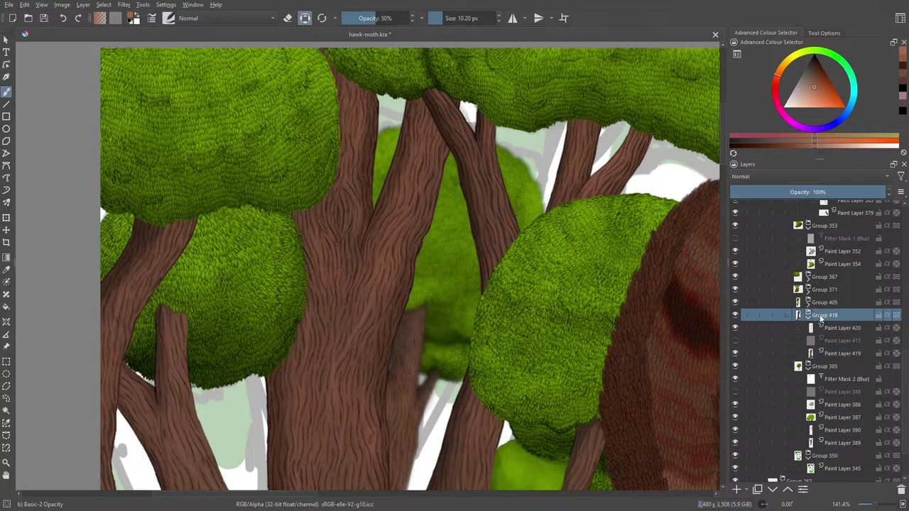
right_click(821, 315)
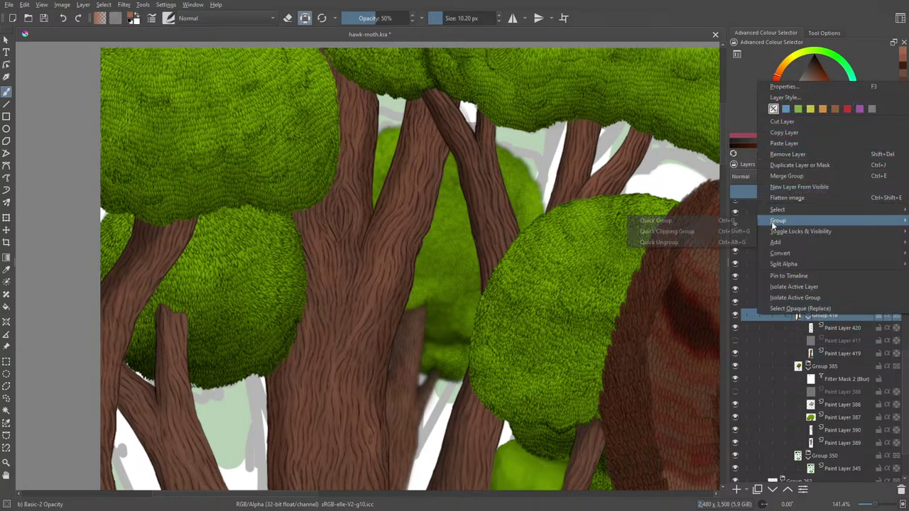
mouse_move(774, 243)
left_click(748, 252)
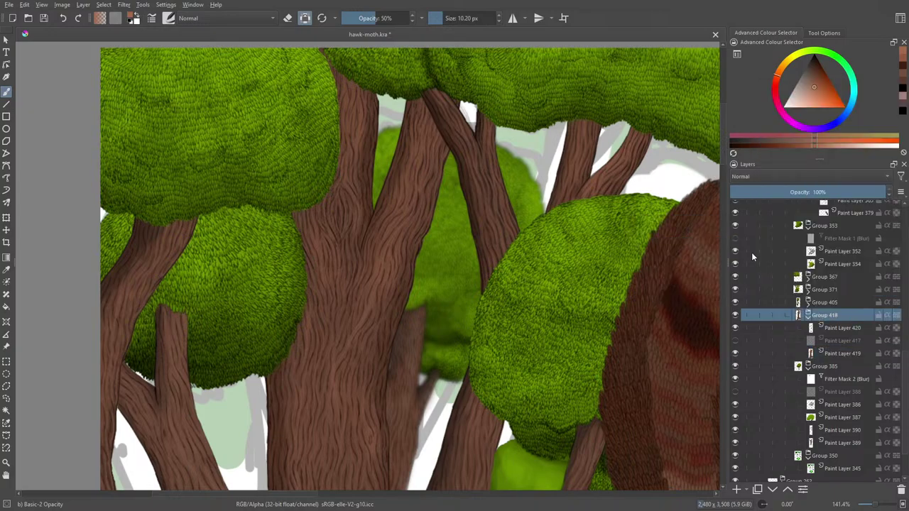
left_click_drag(391, 184, 261, 100)
left_click(428, 340)
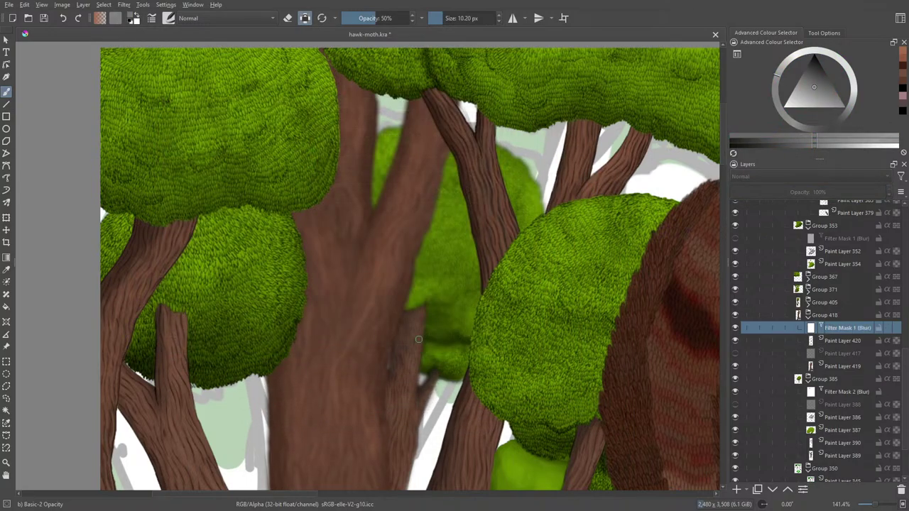
Set Eraser Soft to 37.83 px and 80% opacity and erase the blur mask over the tree's right upper branch.
left_click(170, 18)
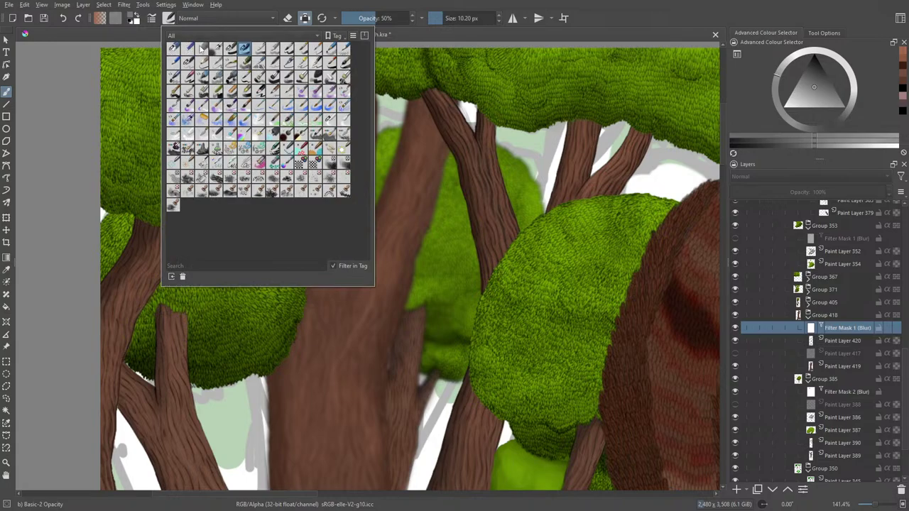
left_click(173, 48)
left_click(202, 48)
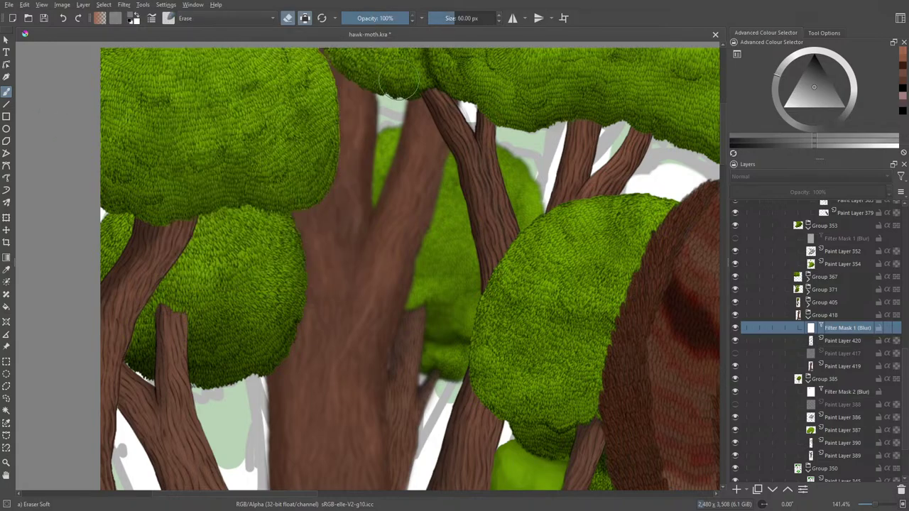
left_click(449, 18)
left_click(453, 17)
left_click(394, 17)
left_click(396, 17)
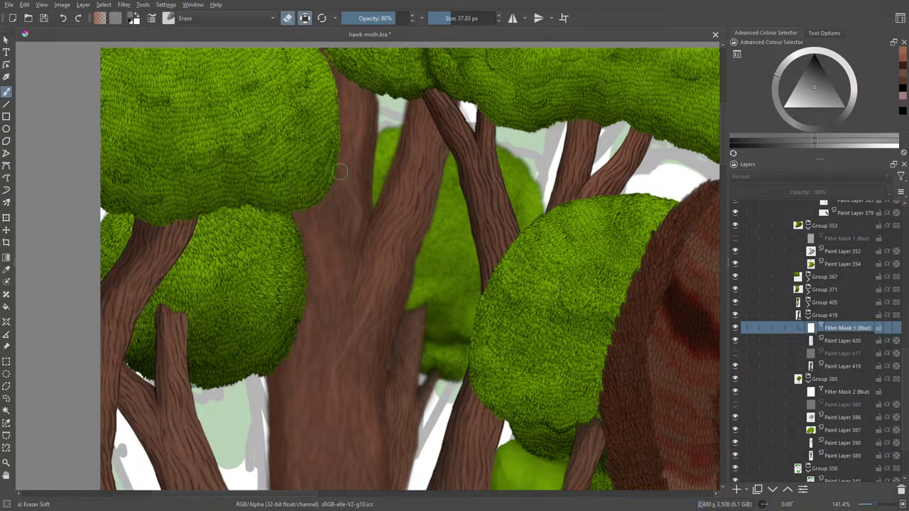
Erase the blur mask over the fork and down the trunk's middle, leaving the outer edges blurred.
right_click(290, 209)
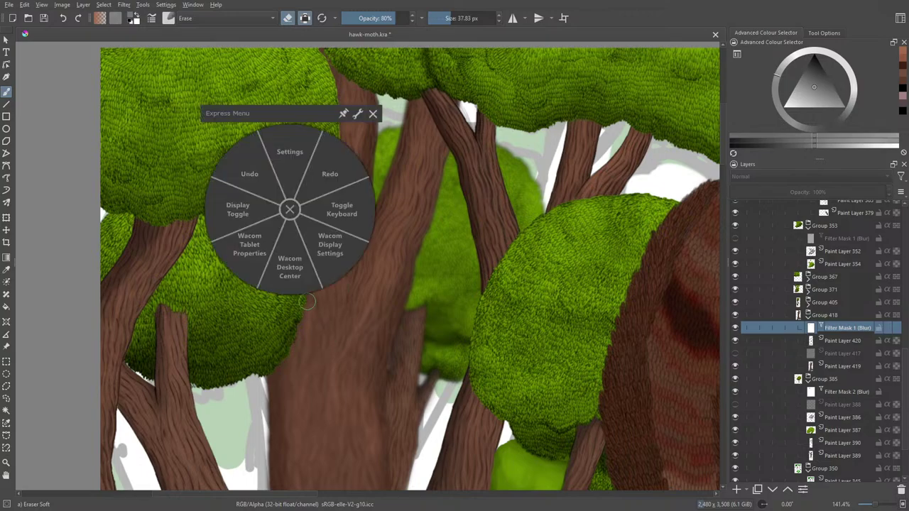
right_click(284, 204)
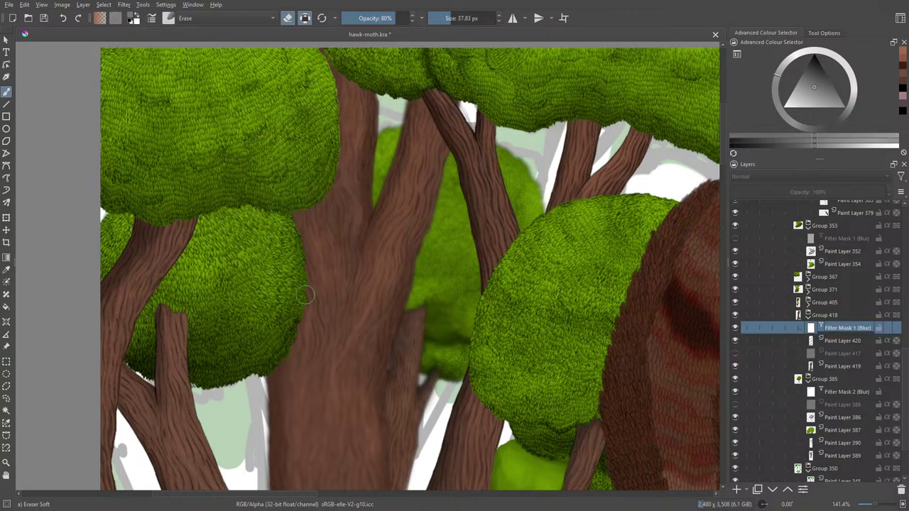
mouse_move(261, 312)
left_mouse_down()
mouse_move(313, 463)
mouse_move(342, 337)
mouse_move(407, 174)
mouse_move(404, 325)
mouse_move(383, 450)
mouse_move(359, 249)
mouse_move(338, 321)
mouse_move(275, 311)
left_mouse_up()
scroll(305, 185, "down", 5)
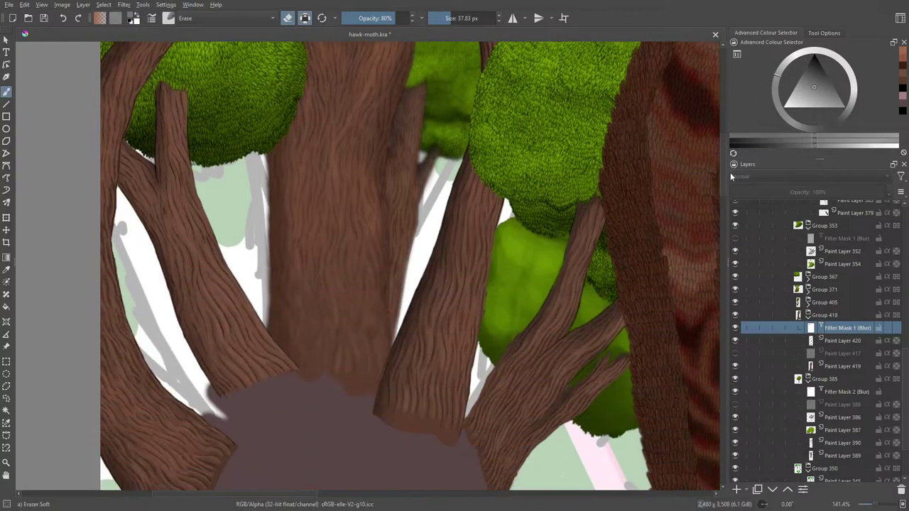
mouse_move(274, 90)
left_mouse_down()
mouse_move(282, 321)
mouse_move(292, 273)
mouse_move(310, 331)
mouse_move(338, 243)
mouse_move(371, 211)
mouse_move(373, 220)
left_mouse_up()
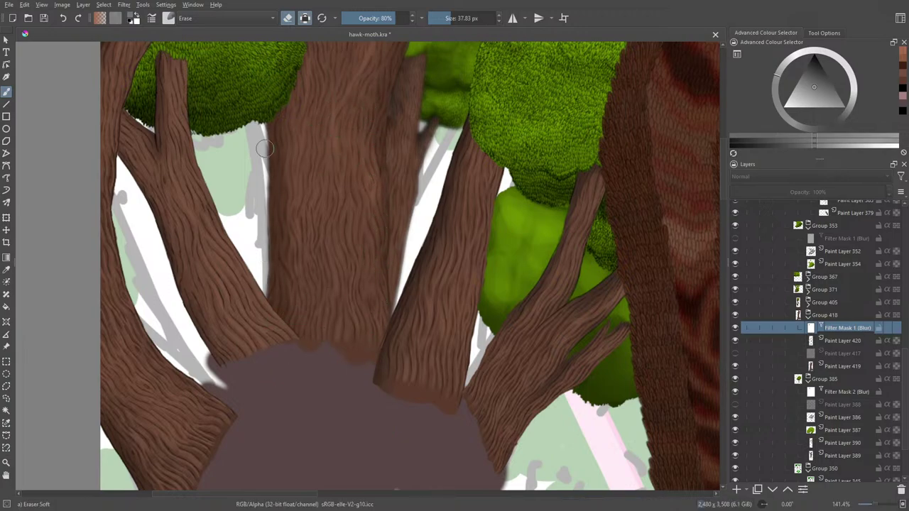
scroll(675, 273, "up", 5)
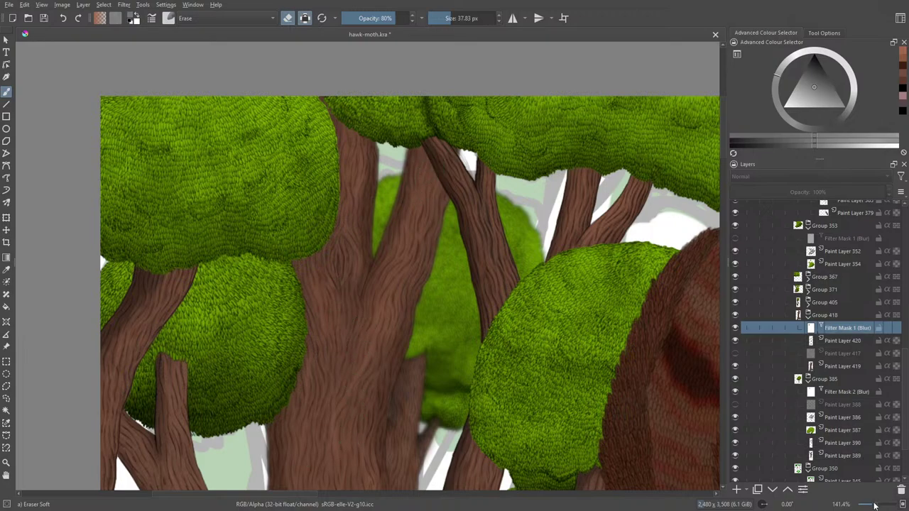
Switch back to the Basic-2 Opacity brush, check the whole illustration and save the hawk-moth document.
mouse_move(872, 504)
left_mouse_down()
mouse_move(862, 504)
mouse_move(872, 503)
left_mouse_up()
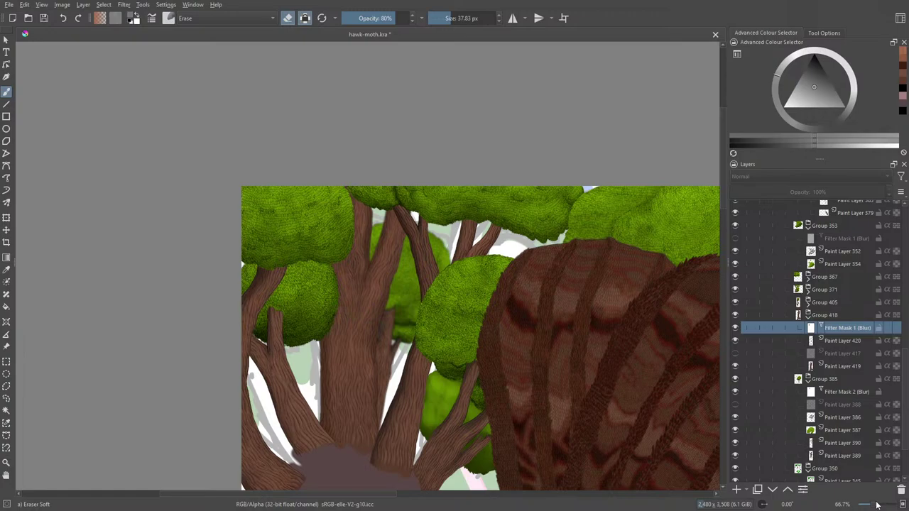
key("slash")
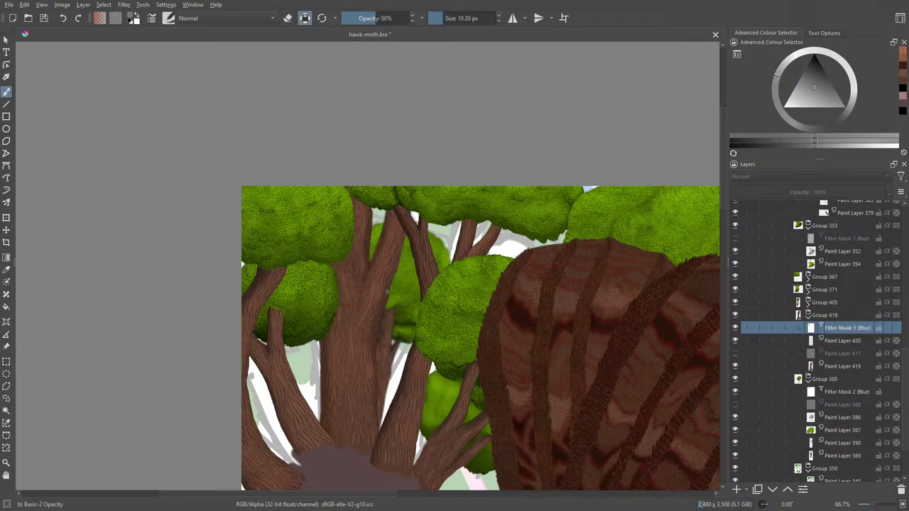
left_click_drag(725, 173, 722, 231)
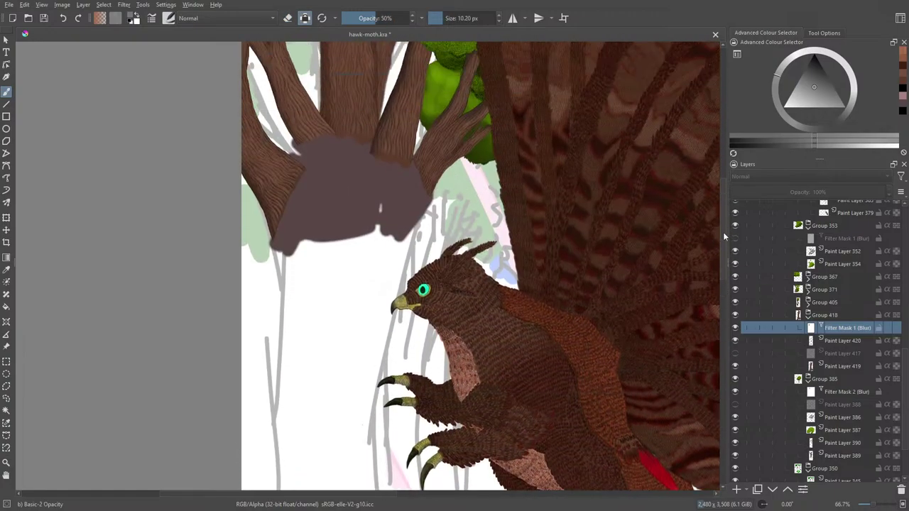
left_click(870, 504)
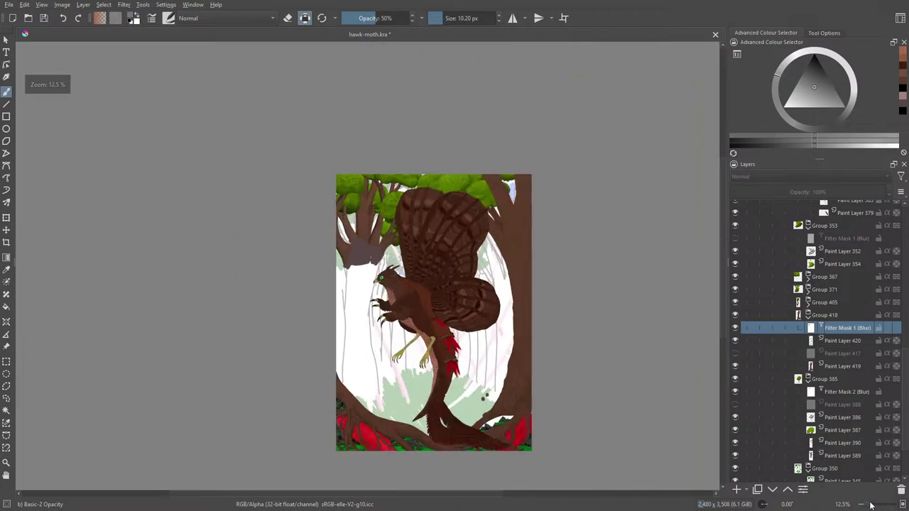
left_click_drag(870, 504, 876, 505)
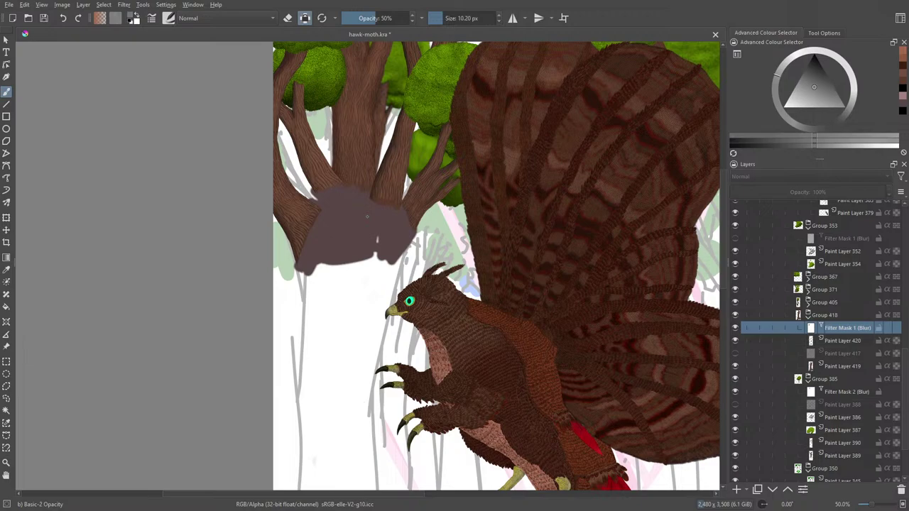
left_click(43, 19)
left_click_drag(872, 507, 866, 506)
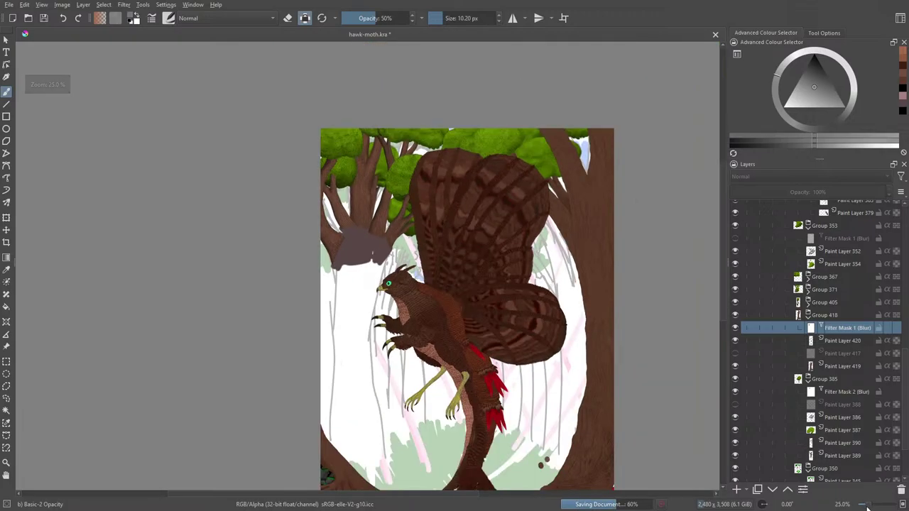
Open the wizard smirking.png and unsusopected result.webp from the wizard folder, keeping the import settings unchanged.
left_click(28, 19)
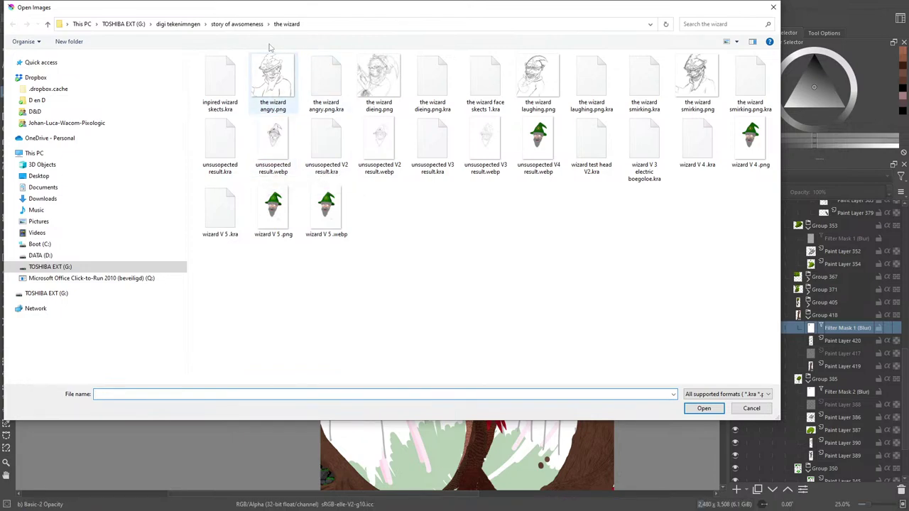
left_click(697, 76)
double_click(697, 76)
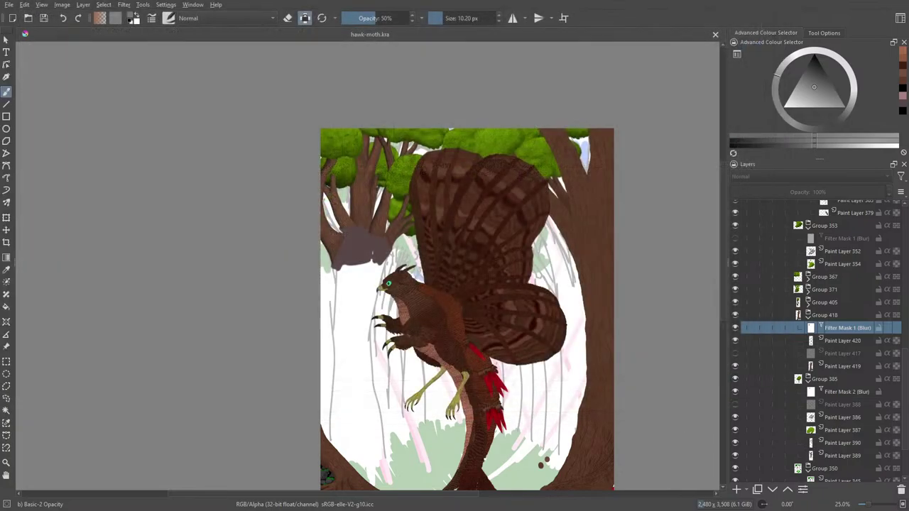
left_click(29, 19)
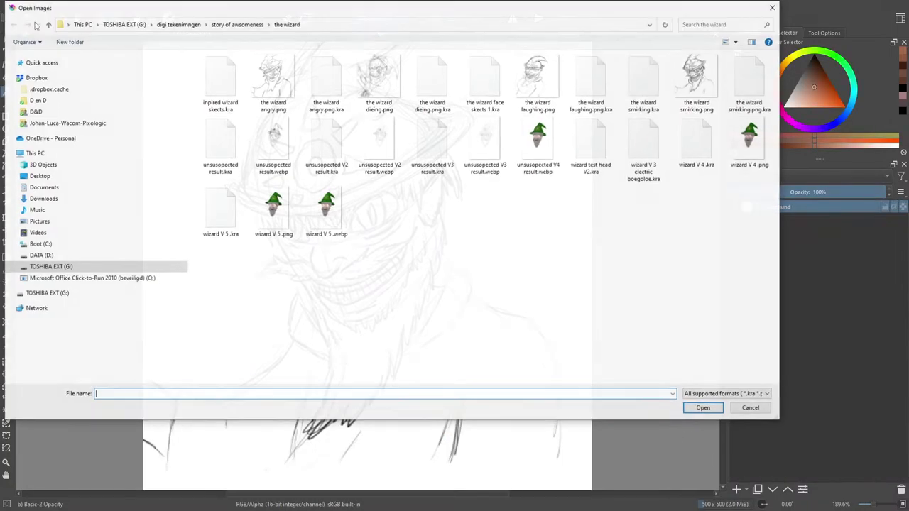
left_click(276, 137)
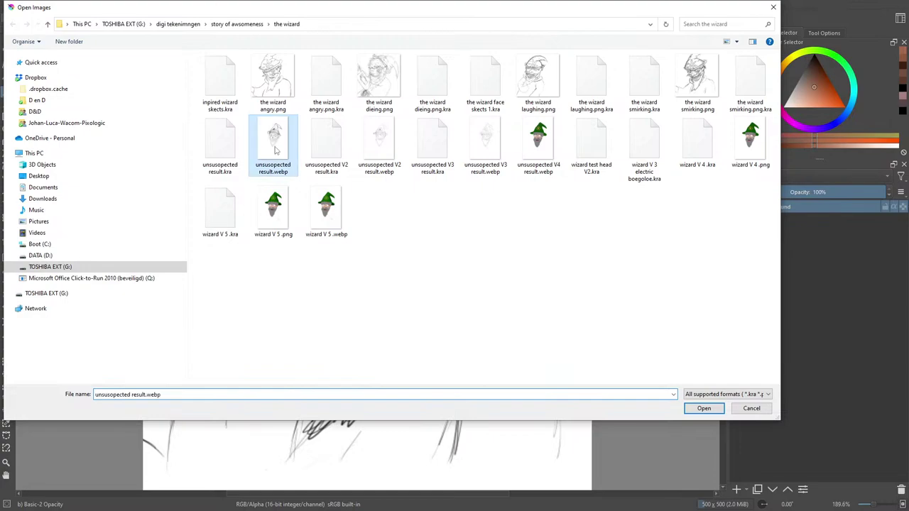
left_click(692, 409)
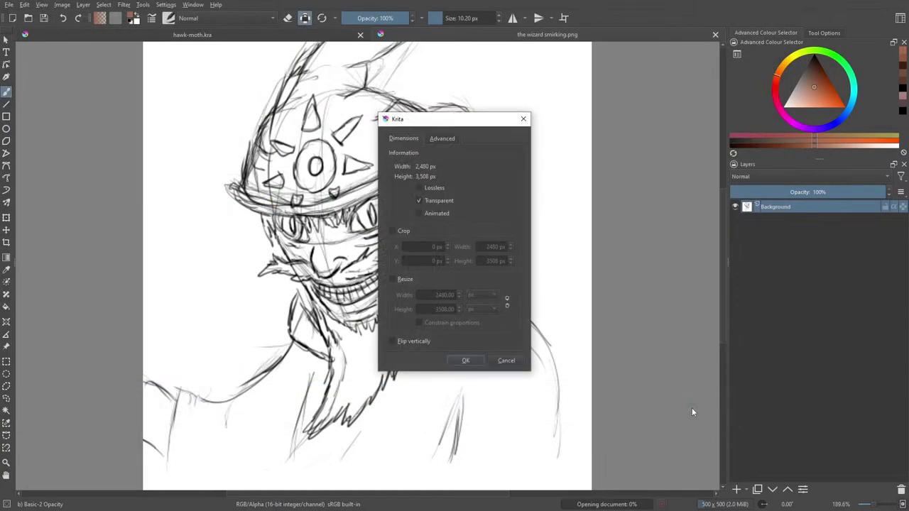
left_click(457, 361)
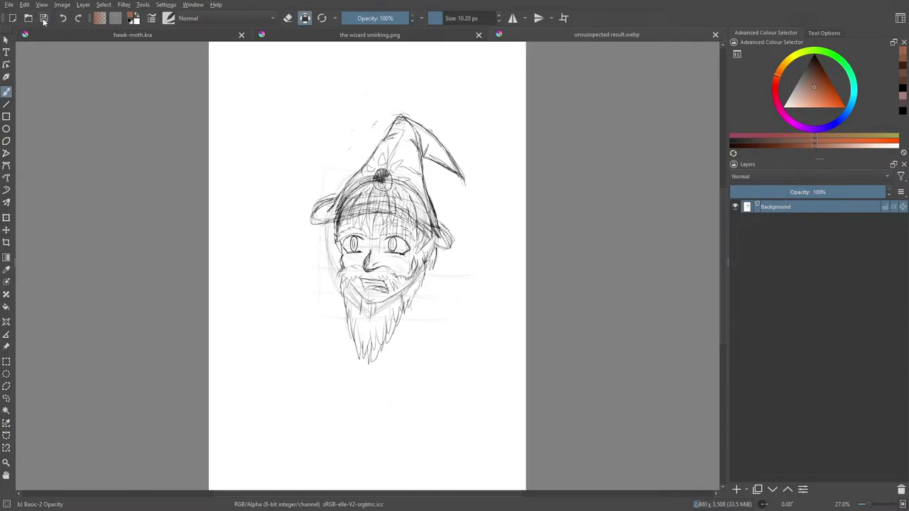
Open unsusopected V2 result.webp and unsusopected V3 result.webp from the wizard folder with the default import settings.
left_click(29, 19)
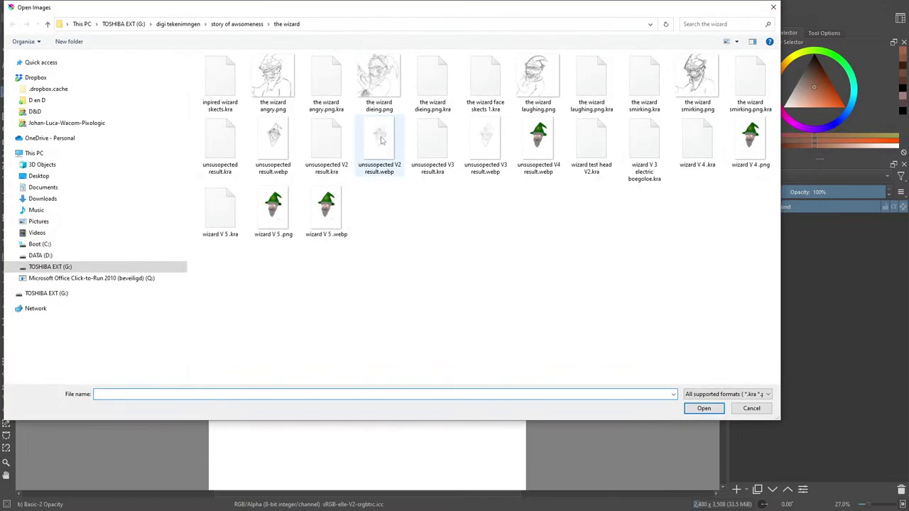
left_click(387, 146)
left_click(695, 408)
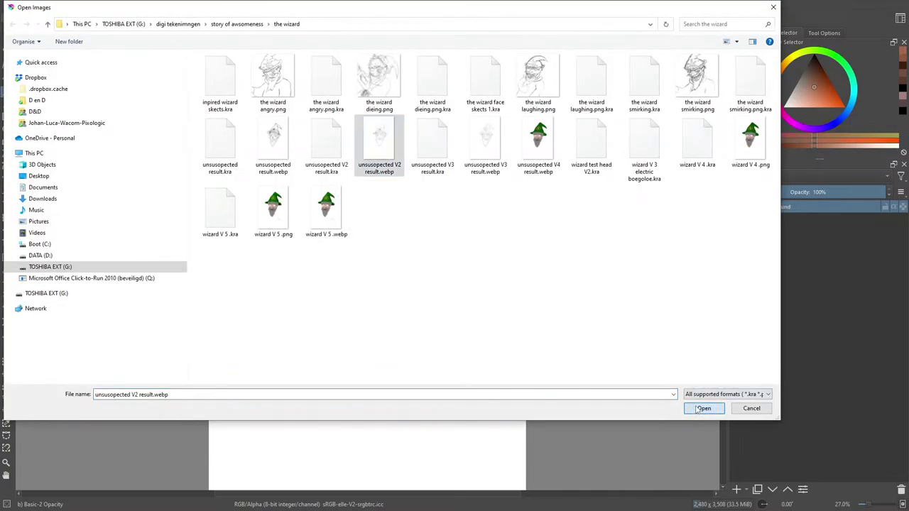
left_click(465, 361)
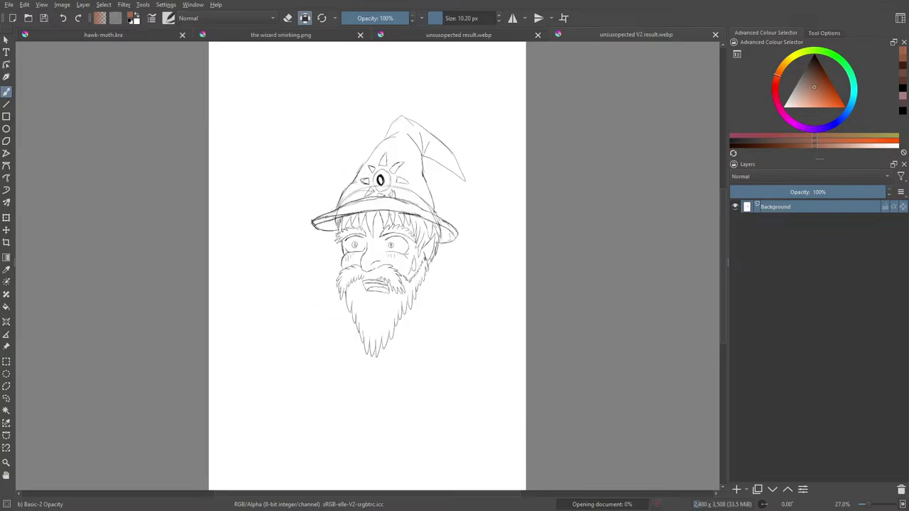
left_click(29, 19)
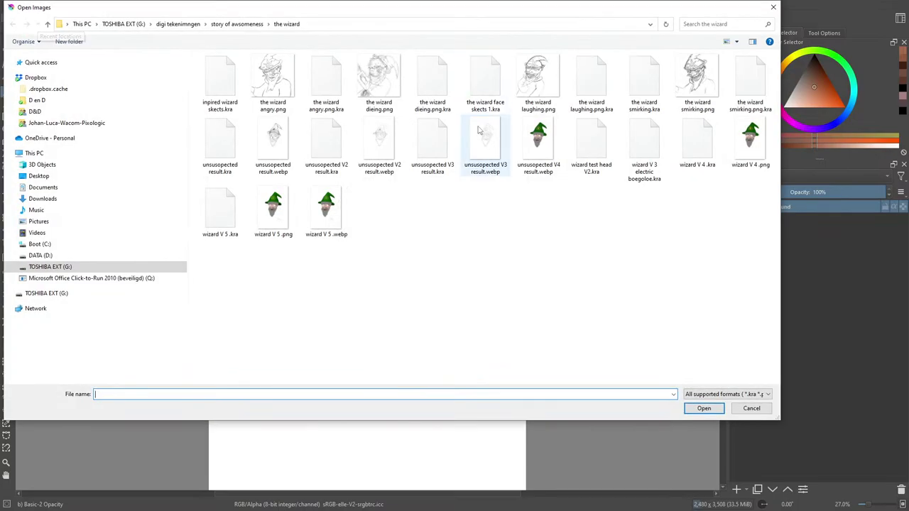
left_click(483, 148)
left_click(694, 409)
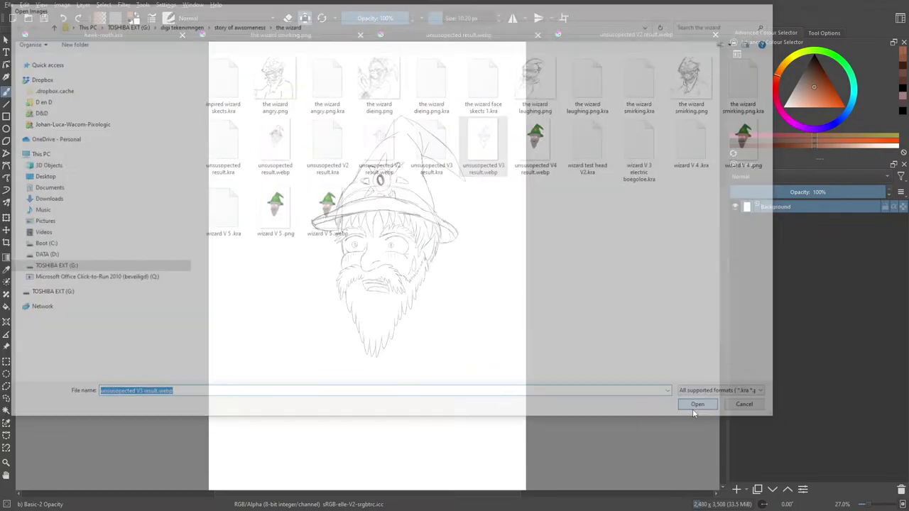
left_click(463, 360)
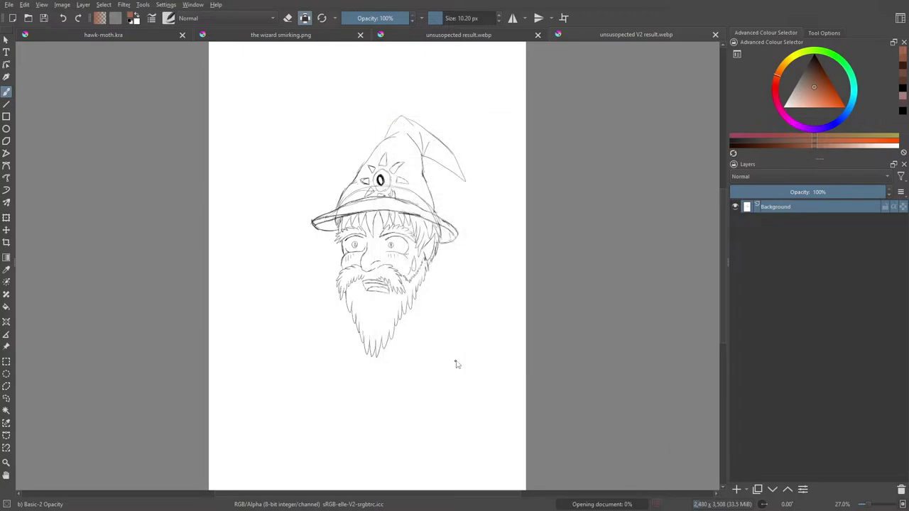
Open unsusopected V4 result.webp with the default import settings, plus wizard V 5 .png from the same folder.
left_click(29, 19)
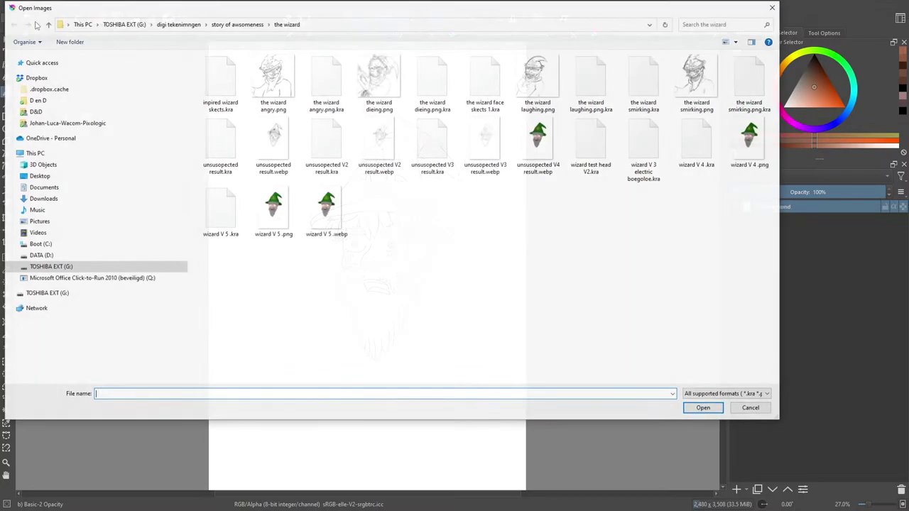
left_click(540, 141)
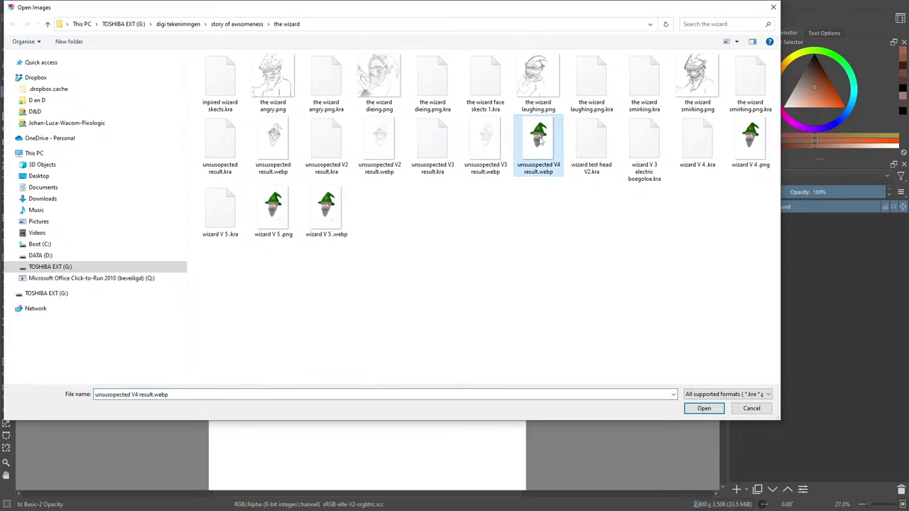
left_click(703, 408)
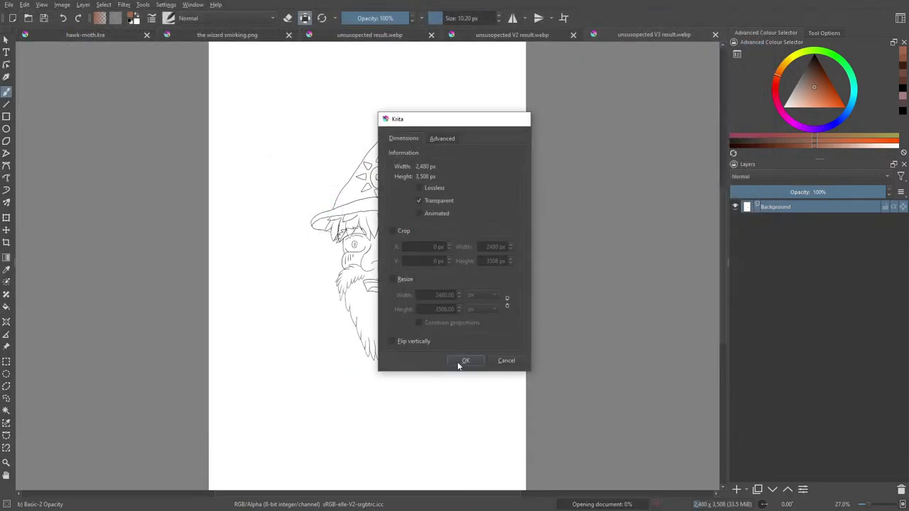
left_click(460, 361)
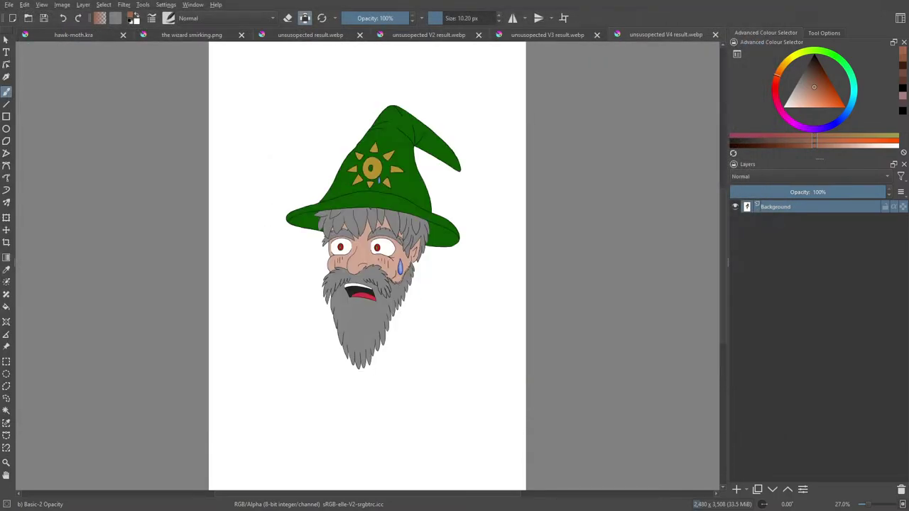
left_click(27, 17)
left_click(268, 219)
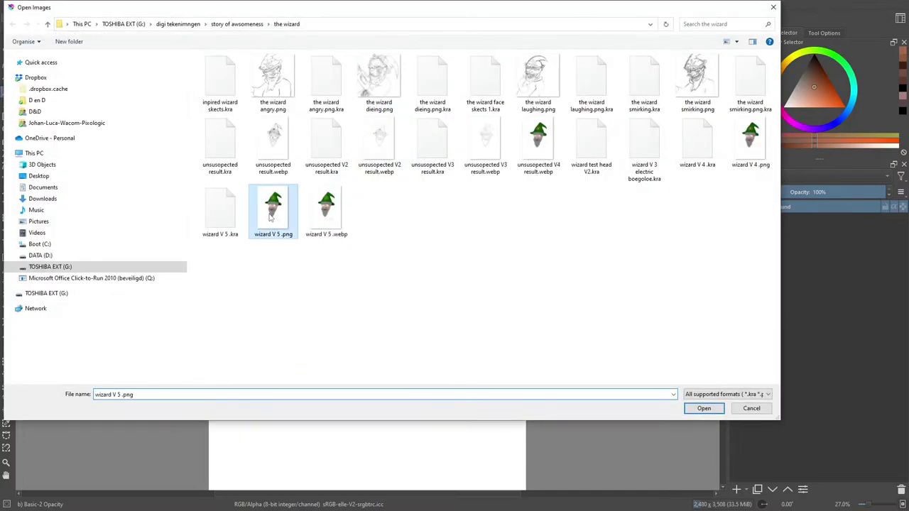
left_click(701, 408)
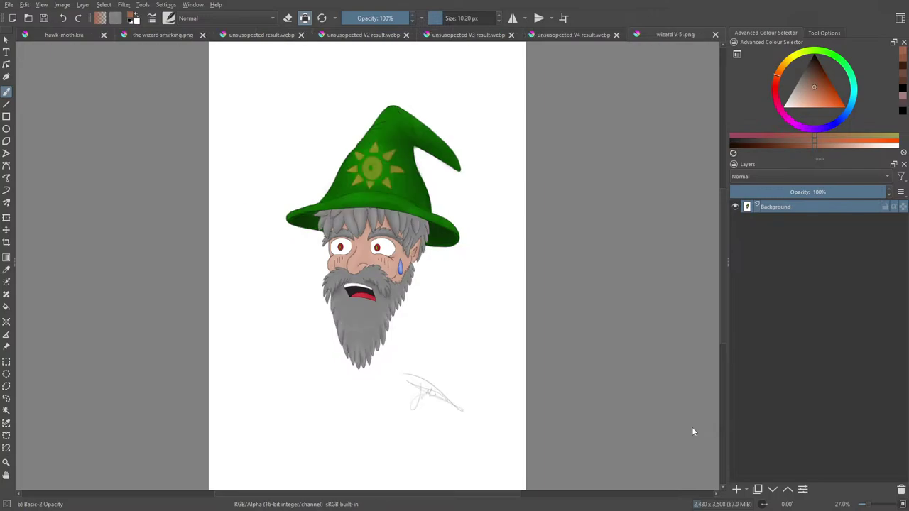
Examine the whole smirking wizard sketch and the first rough sketch in unsusopected result.webp.
left_click(153, 36)
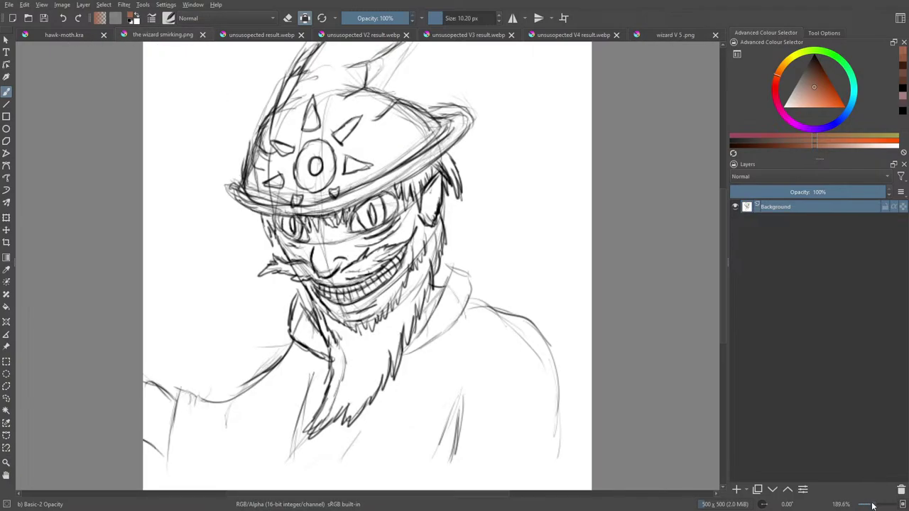
left_click(871, 505)
left_click(871, 505)
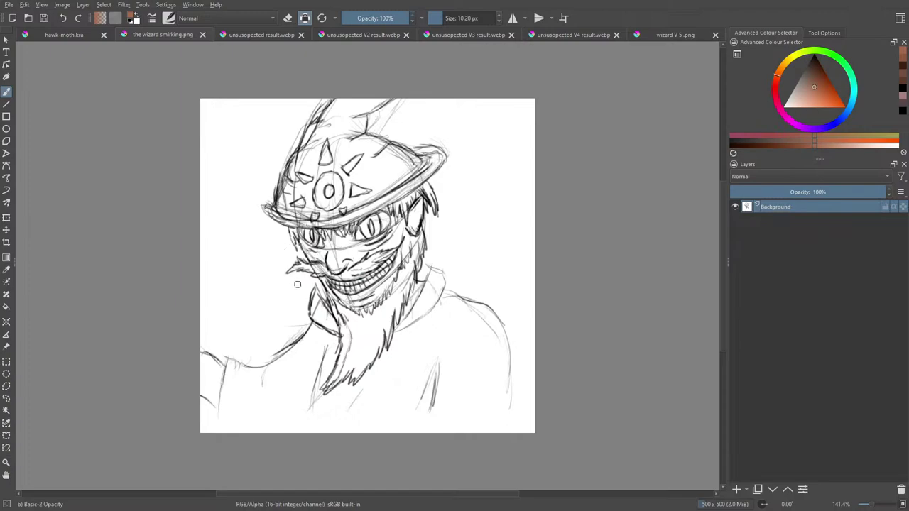
left_click(242, 36)
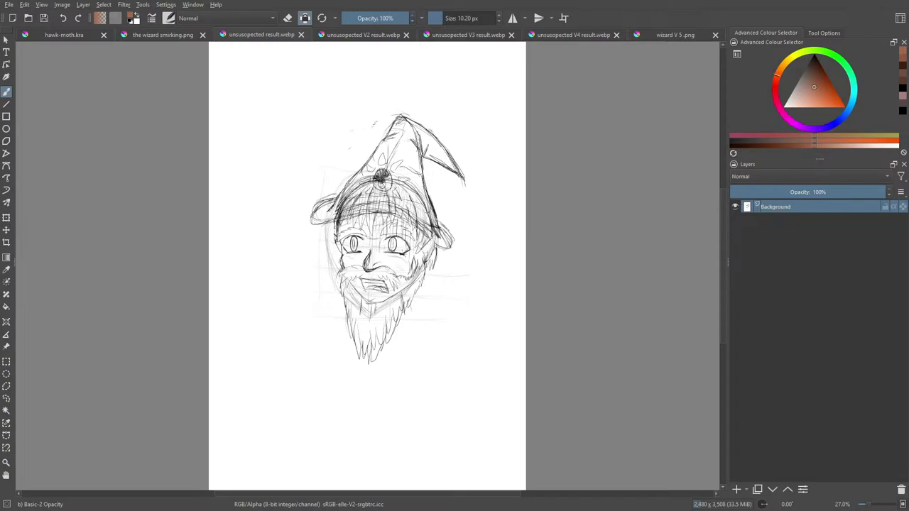
Compare the V3 line art with the flat-coloured V4 wizard and the shaded wizard V 5 .png.
left_click(453, 37)
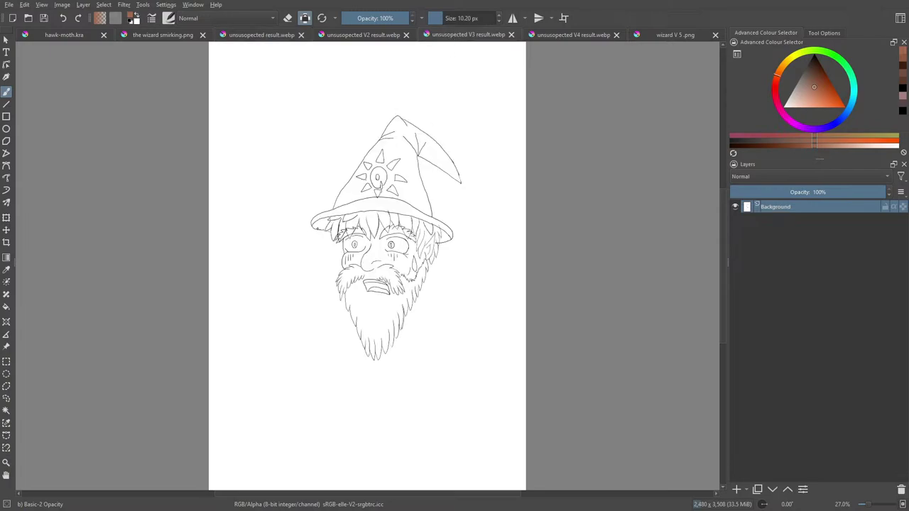
left_click(543, 35)
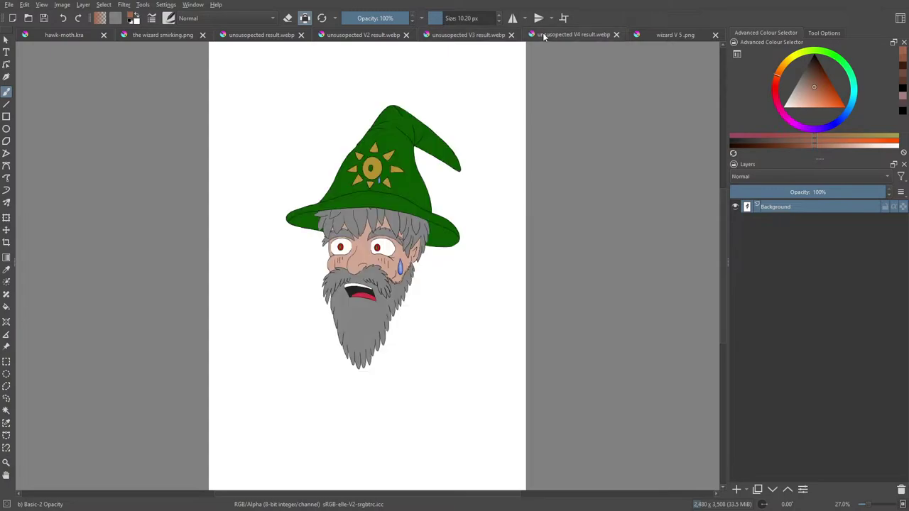
left_click(450, 36)
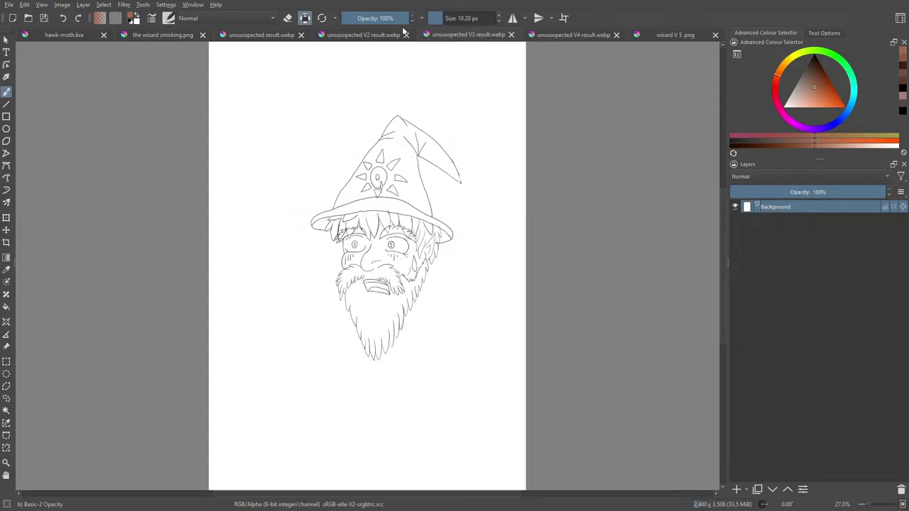
left_click(545, 34)
left_click(469, 37)
left_click(545, 35)
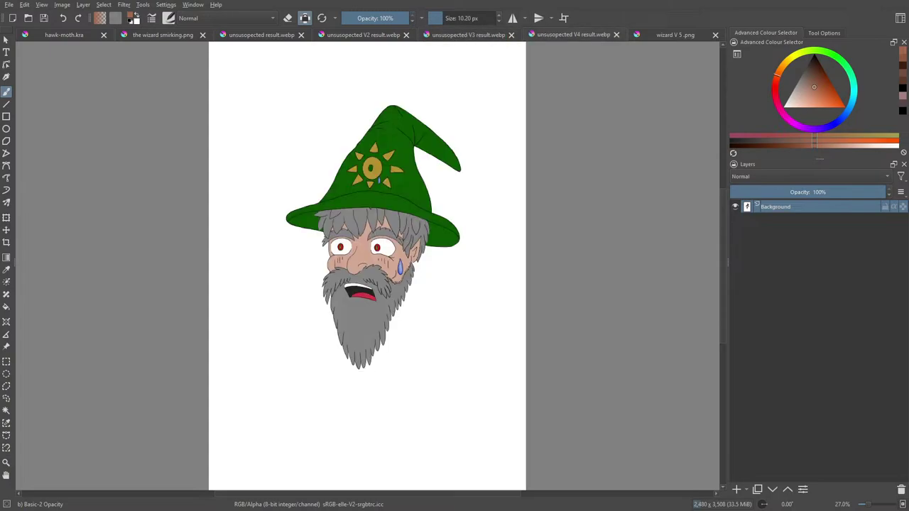
left_click(461, 37)
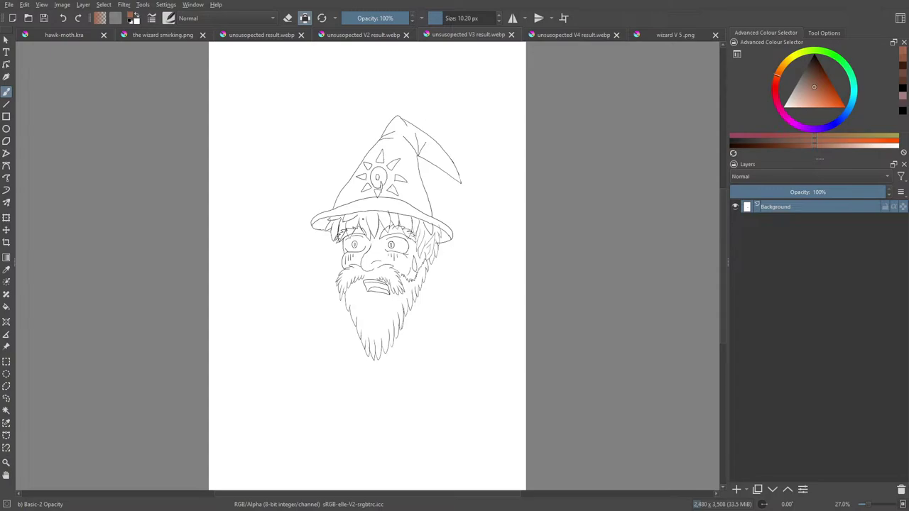
left_click(573, 35)
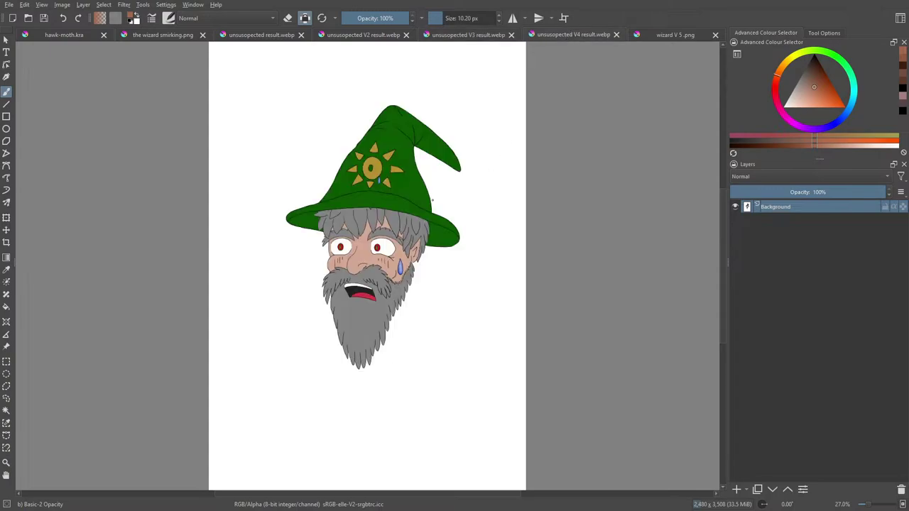
left_click(663, 38)
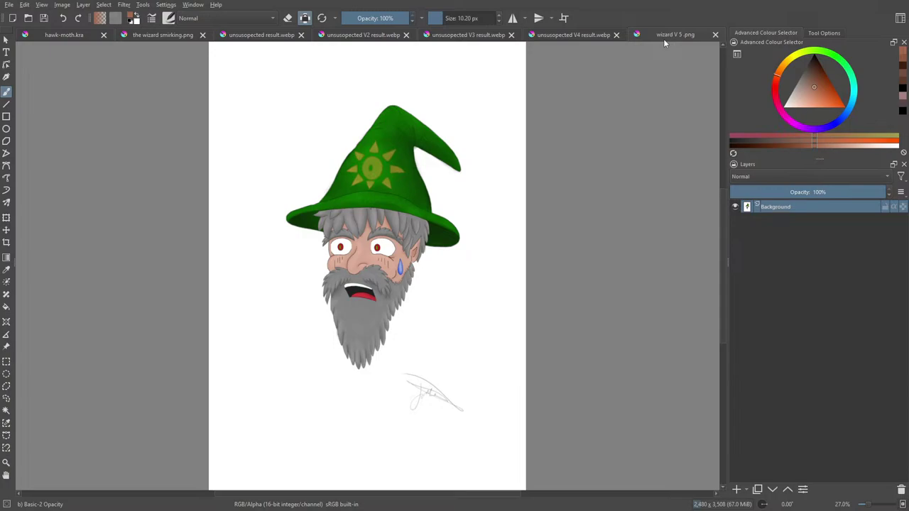
left_click(552, 37)
left_click(483, 42)
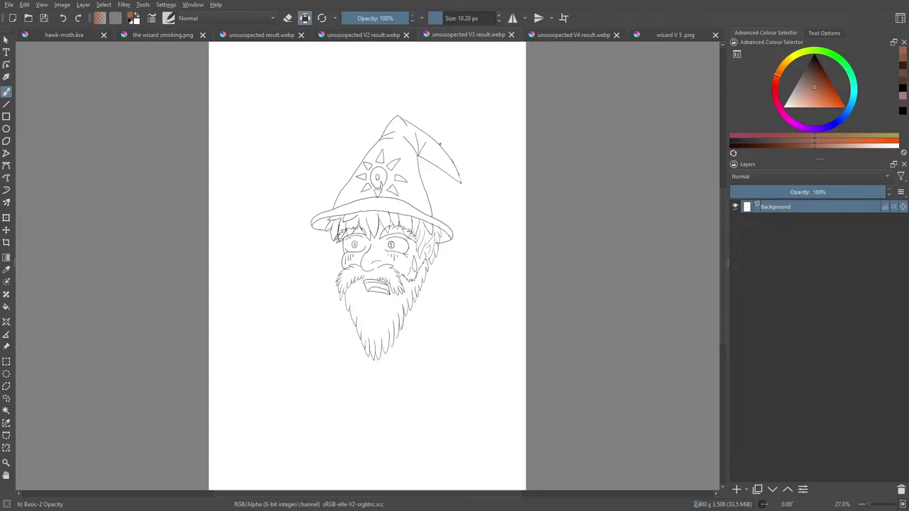
View the flat-coloured wizard in unsusopected V4 result.webp, followed by the shaded version in wizard V 5 .png.
left_click(585, 32)
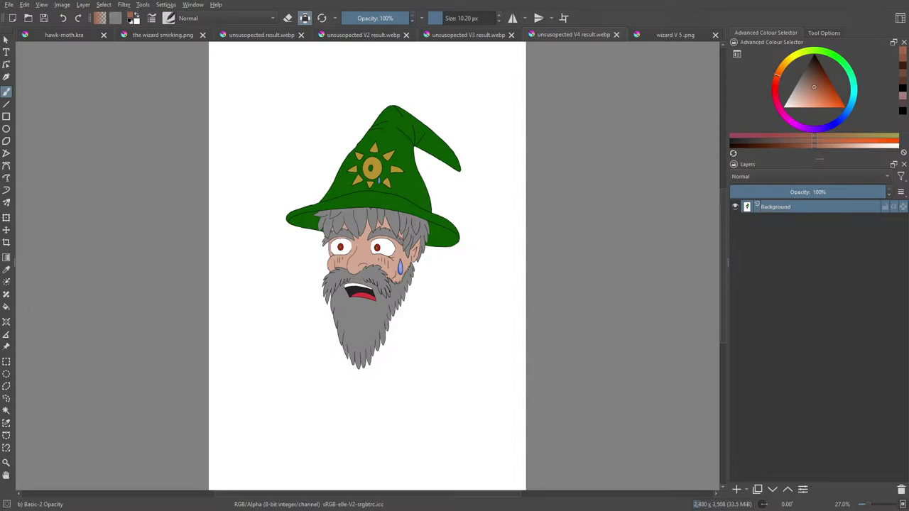
left_click(666, 35)
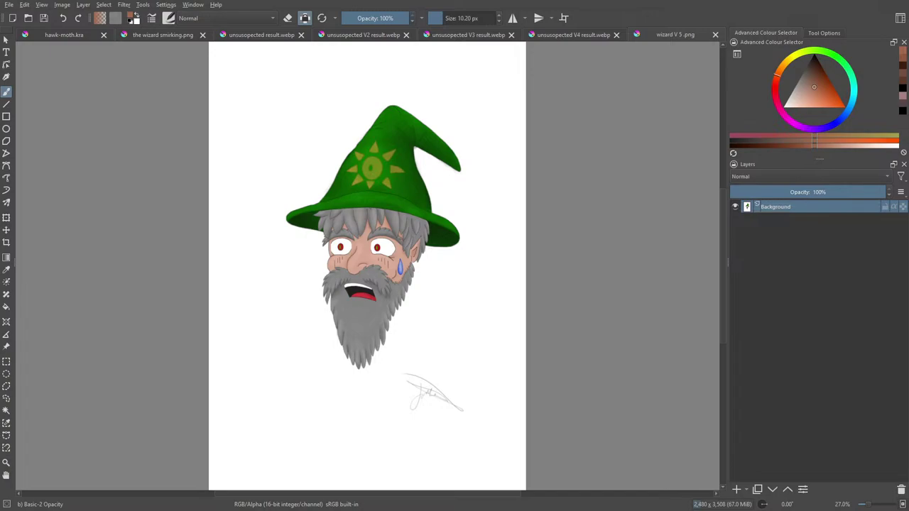
Close all six wizard images, from wizard V 5 .png back to the wizard smirking.png, leaving only hawk-moth.kra open.
left_click(715, 34)
left_click(715, 34)
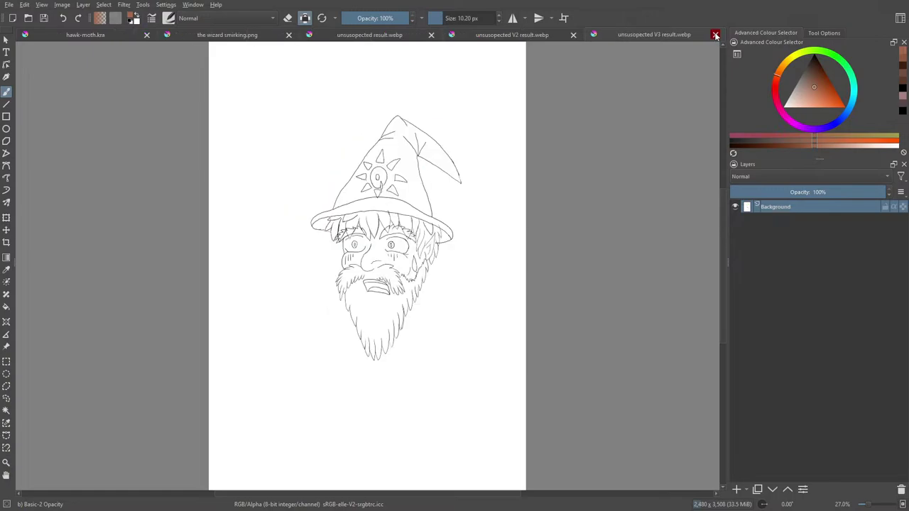
left_click(715, 34)
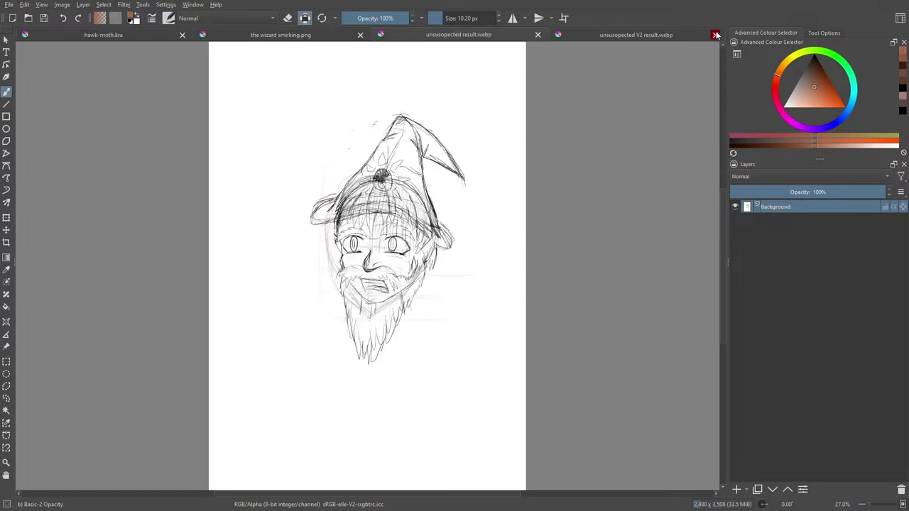
left_click(714, 34)
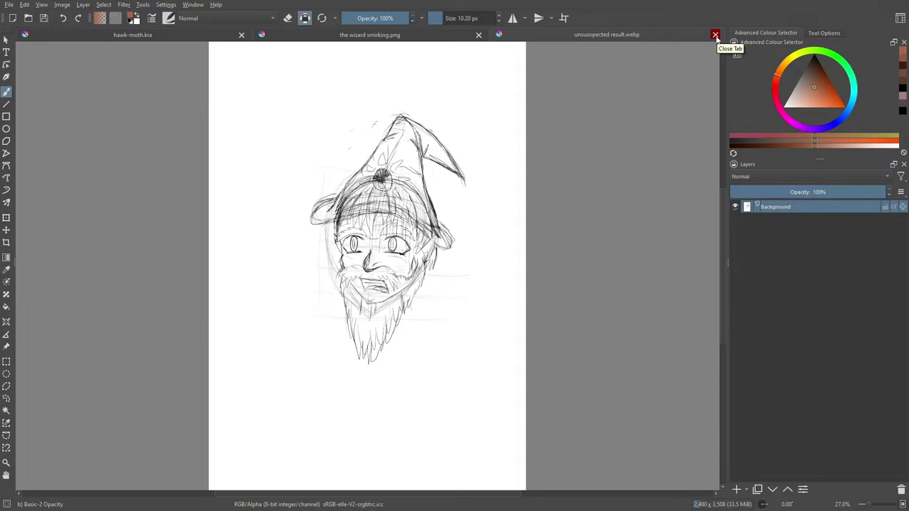
left_click(715, 34)
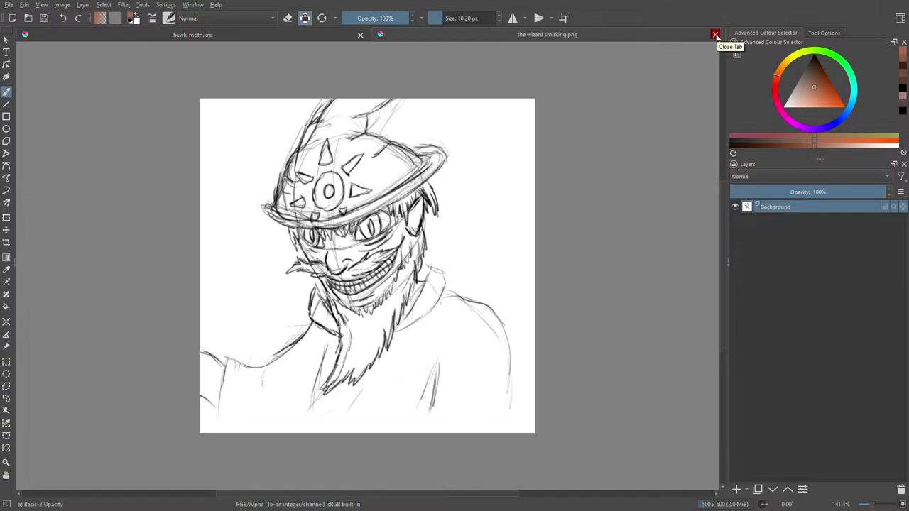
left_click(715, 34)
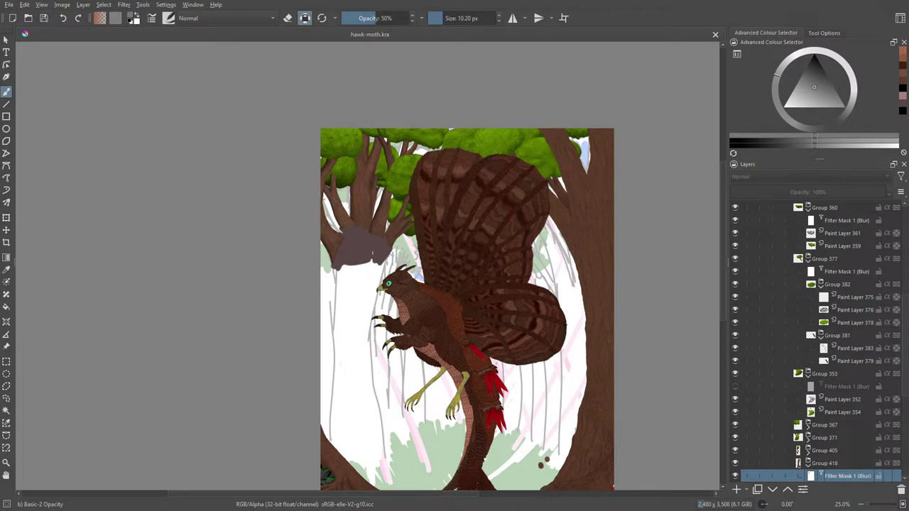
scroll(721, 186, "down", 3)
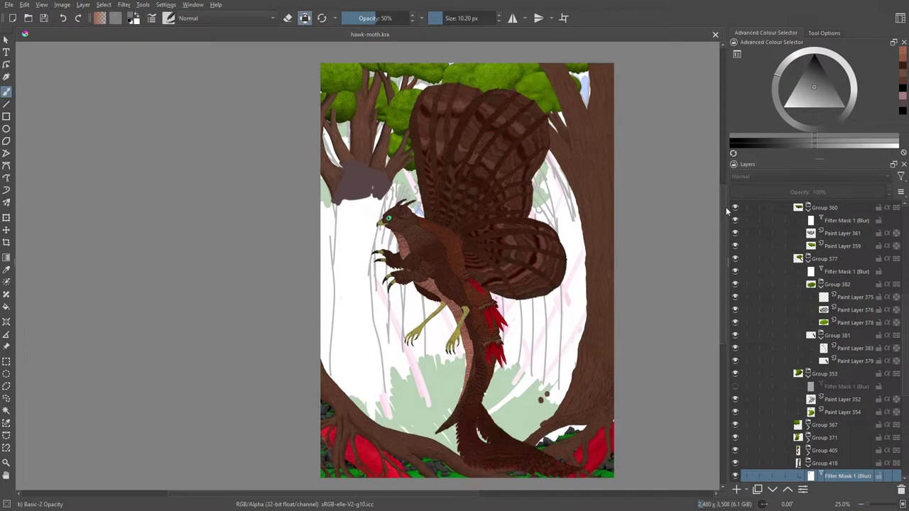